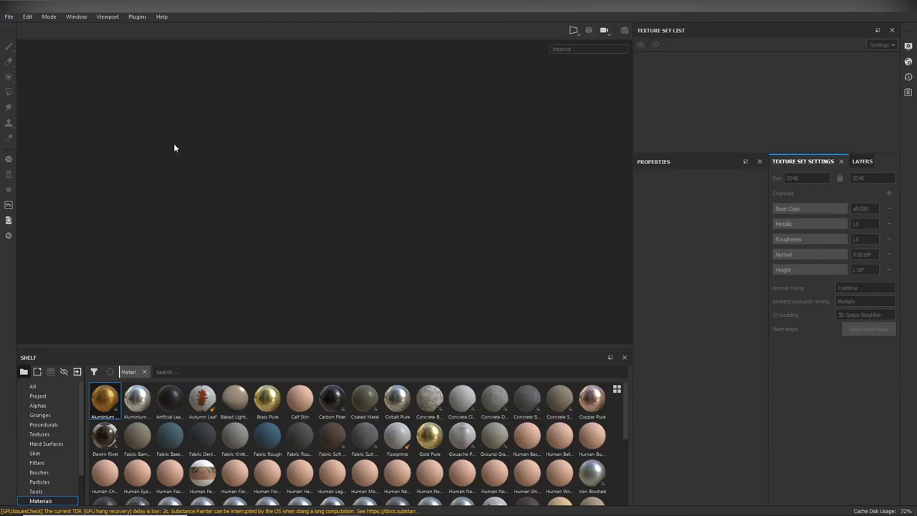
Step: Start a new project and choose bouteille_low.fbx from the scenes folder as its mesh
left_click(10, 16)
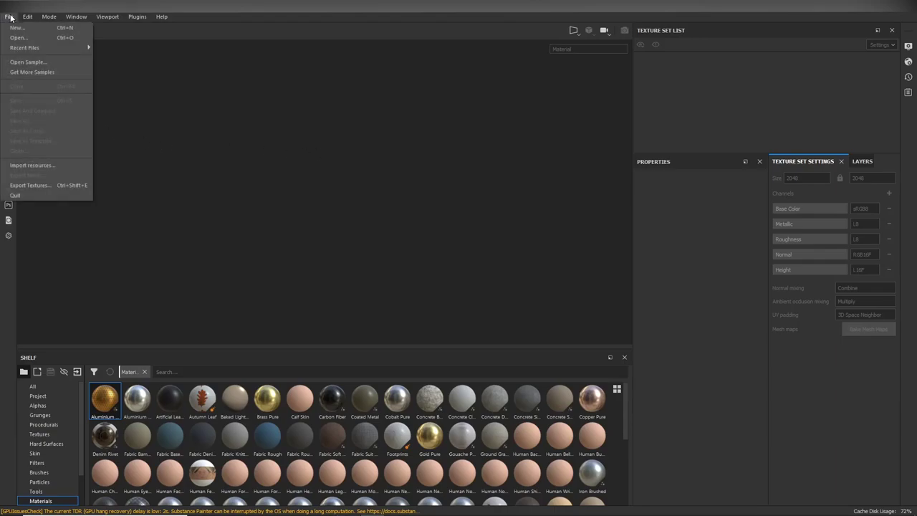
left_click(46, 27)
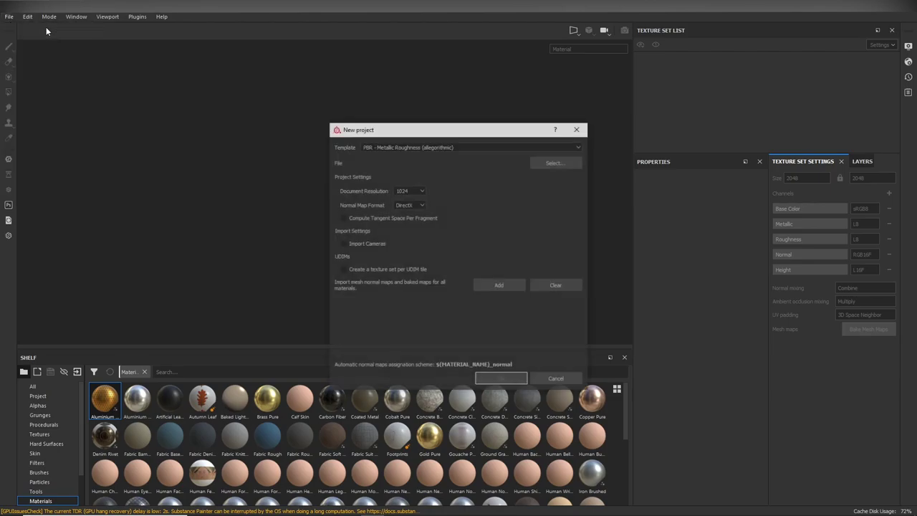
left_click_drag(431, 129, 358, 64)
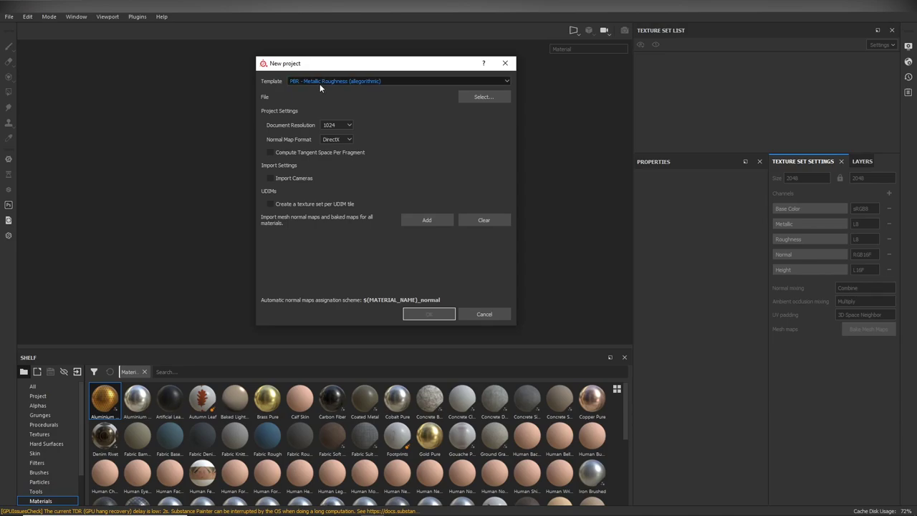
left_click(478, 97)
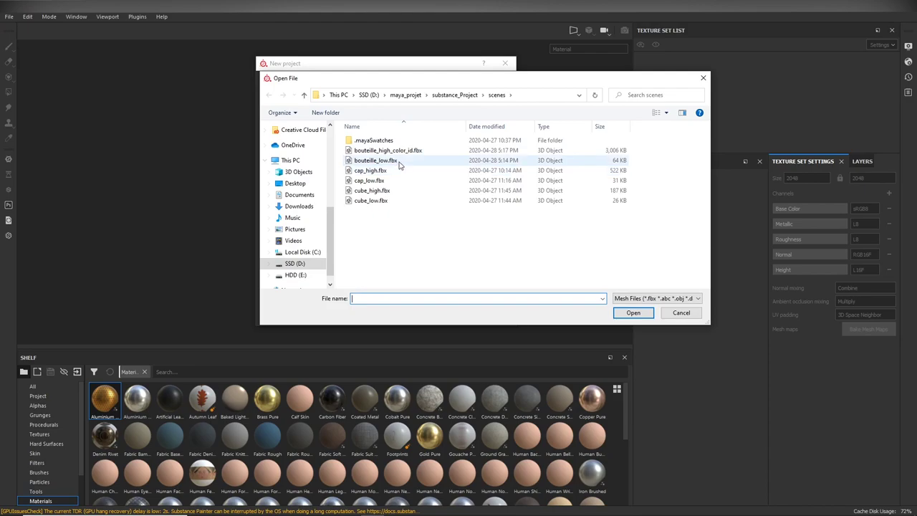
left_click(399, 161)
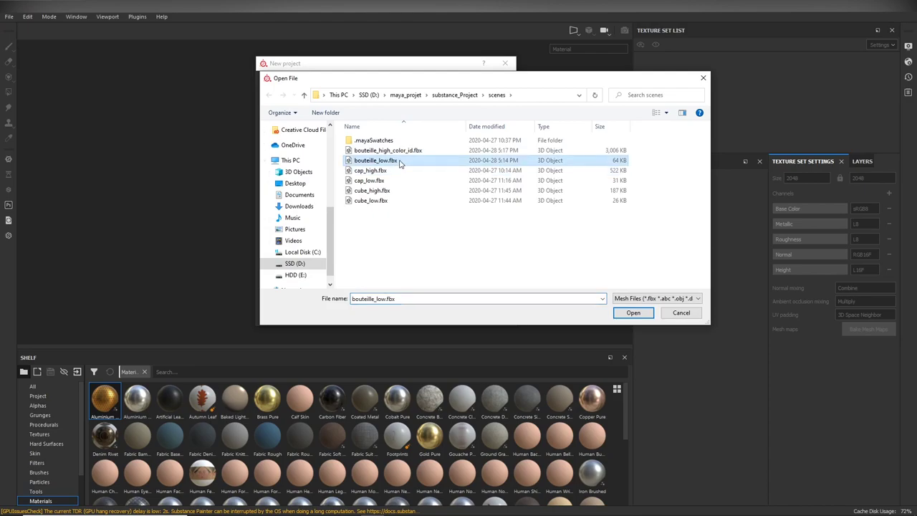
left_click(631, 317)
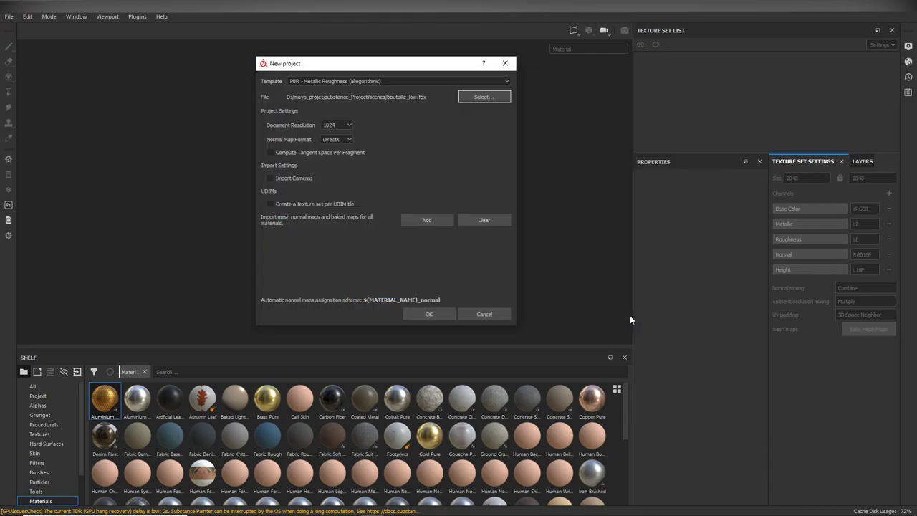
Step: Set document resolution to 2048, keep DirectX normals, and enable Compute Tangent Space Per Fragment
left_click(342, 126)
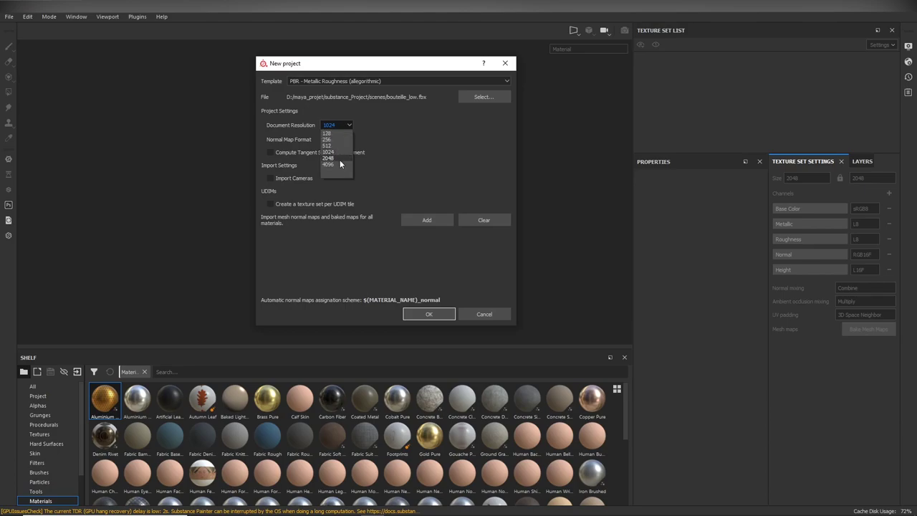
left_click(339, 158)
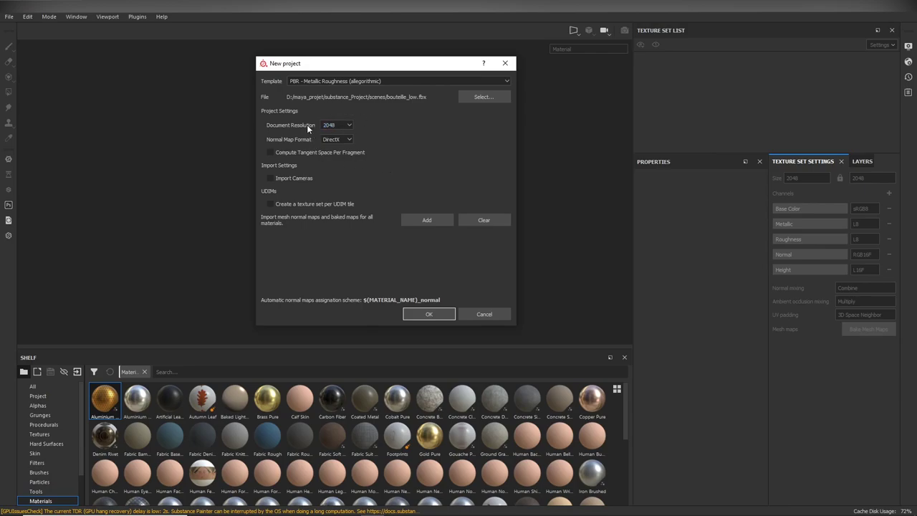
left_click(399, 137)
left_click(337, 140)
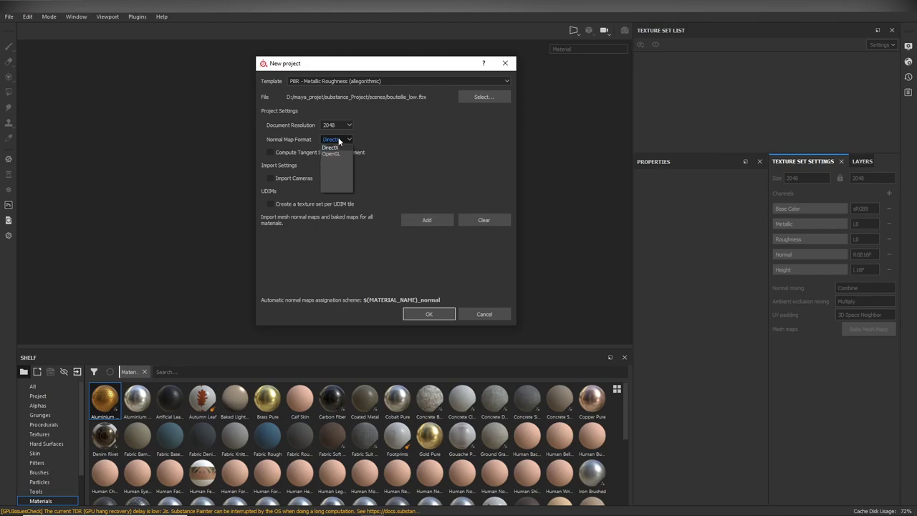
left_click(335, 143)
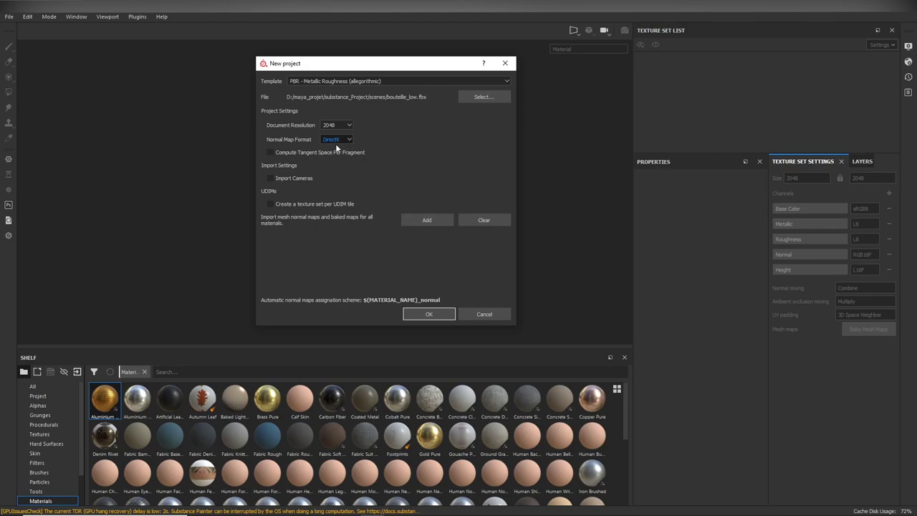
left_click(270, 151)
Step: Confirm the New project dialog and orbit around the separate white bottle, cap and ring parts
left_click(418, 316)
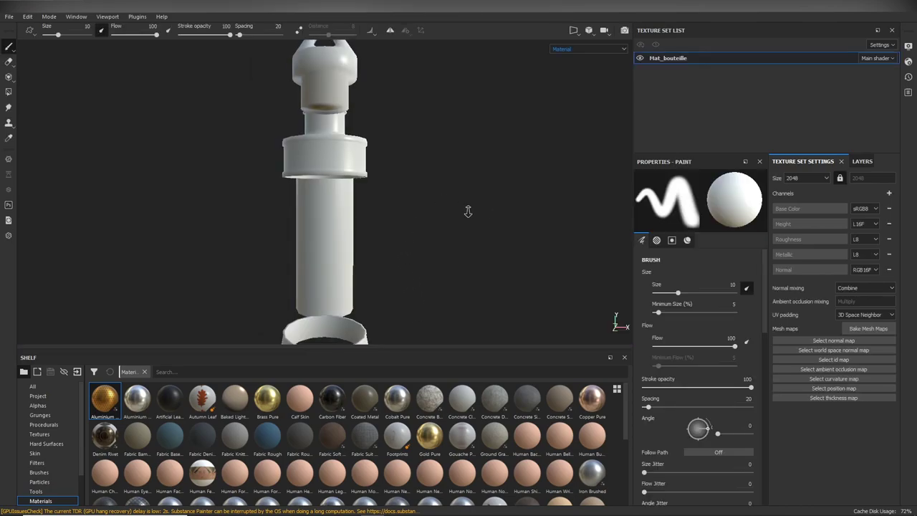
mouse_move(468, 209)
left_mouse_down("alt")
mouse_move(421, 217)
mouse_move(488, 217)
mouse_move(416, 217)
mouse_move(444, 237)
mouse_move(465, 215)
mouse_move(334, 212)
left_mouse_up("alt")
middle_click_drag(334, 213, 429, 196, "alt")
mouse_move(430, 197)
left_mouse_down("alt")
mouse_move(286, 229)
mouse_move(365, 217)
left_mouse_up("alt")
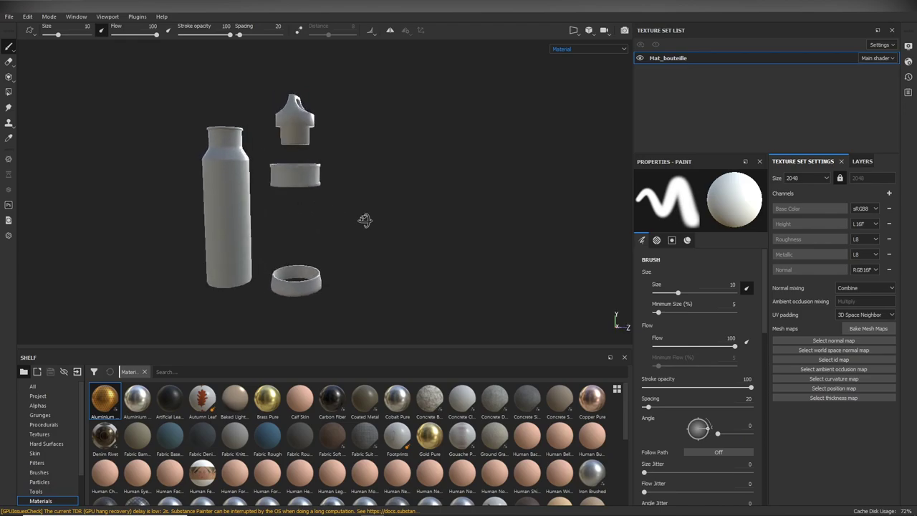
mouse_move(376, 213)
right_mouse_down("alt")
mouse_move(424, 210)
mouse_move(354, 210)
right_mouse_up("alt")
mouse_move(354, 211)
left_mouse_down("alt")
mouse_move(266, 225)
mouse_move(360, 217)
mouse_move(276, 222)
mouse_move(305, 217)
left_mouse_up("alt")
mouse_move(305, 217)
middle_mouse_down("alt")
mouse_move(328, 237)
mouse_move(405, 205)
mouse_move(278, 243)
mouse_move(432, 196)
mouse_move(405, 201)
middle_mouse_up("alt")
mouse_move(405, 200)
left_mouse_down("alt")
mouse_move(434, 196)
mouse_move(335, 206)
left_mouse_up("alt")
mouse_move(334, 206)
right_mouse_down("alt")
mouse_move(487, 143)
mouse_move(460, 143)
mouse_move(448, 208)
mouse_move(573, 127)
right_mouse_up("alt")
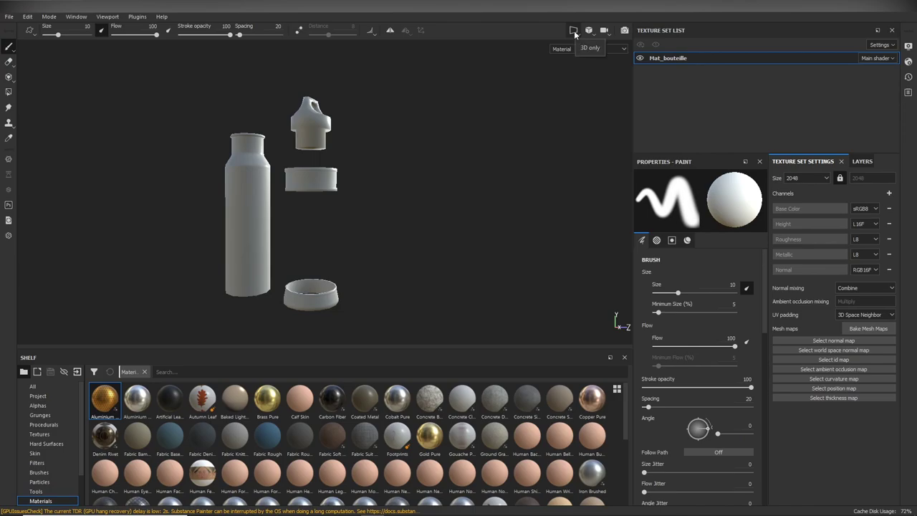
Step: Switch the viewport to the 3D/2D layout and frame the UV layout beside the model
left_click(573, 30)
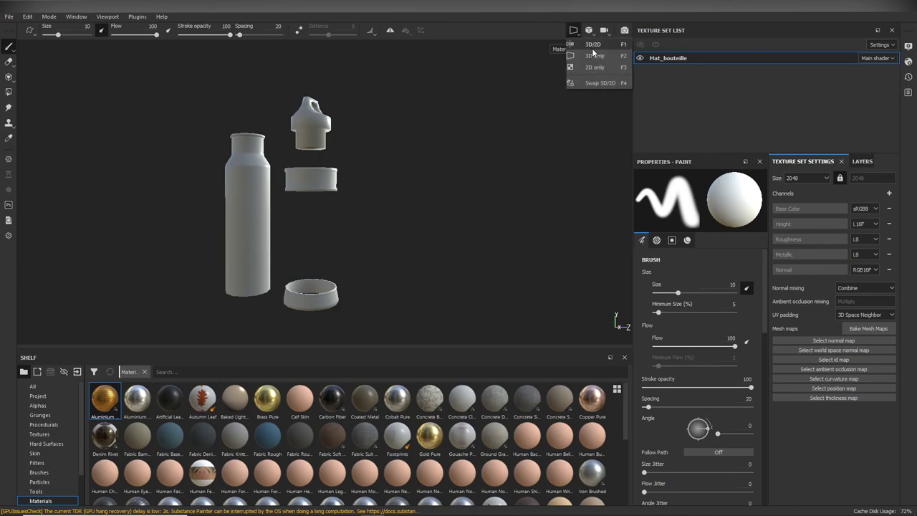
left_click(600, 45)
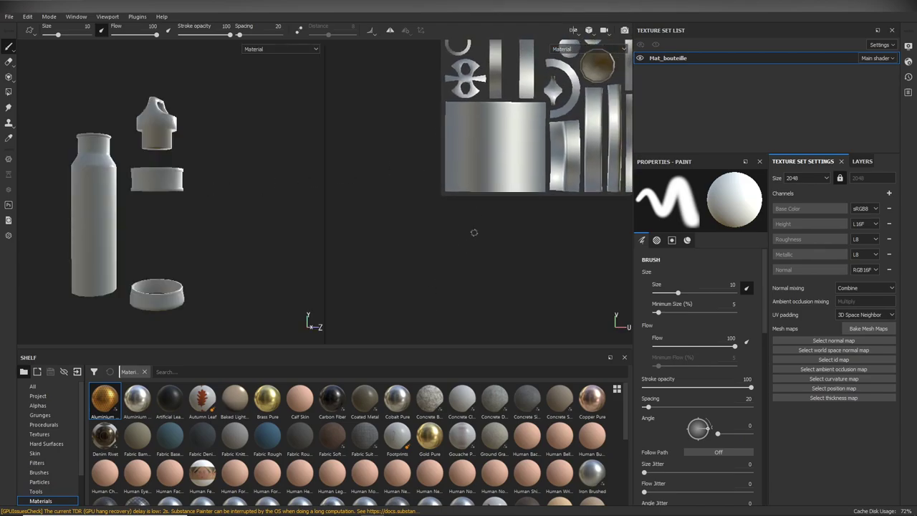
middle_click_drag(480, 201, 420, 323)
scroll(467, 250, "up", 2)
middle_click_drag(460, 260, 453, 268)
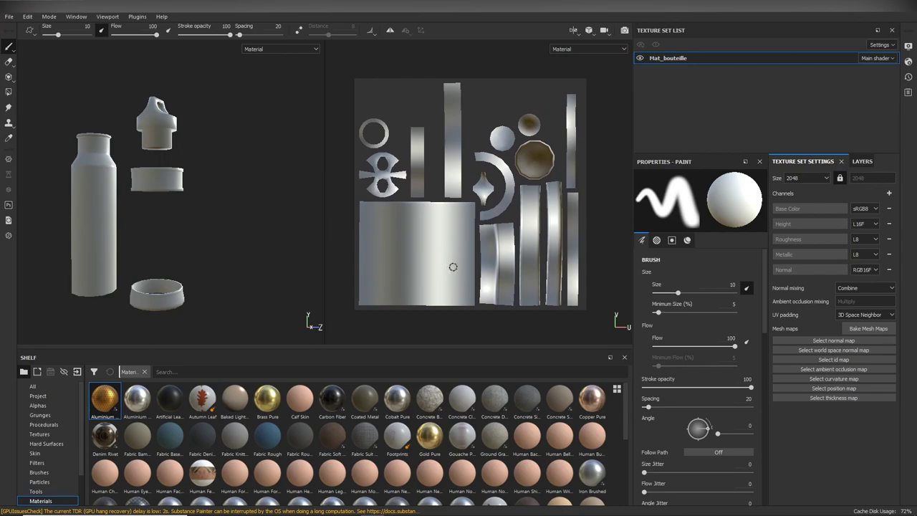
scroll(313, 211, "up", 2)
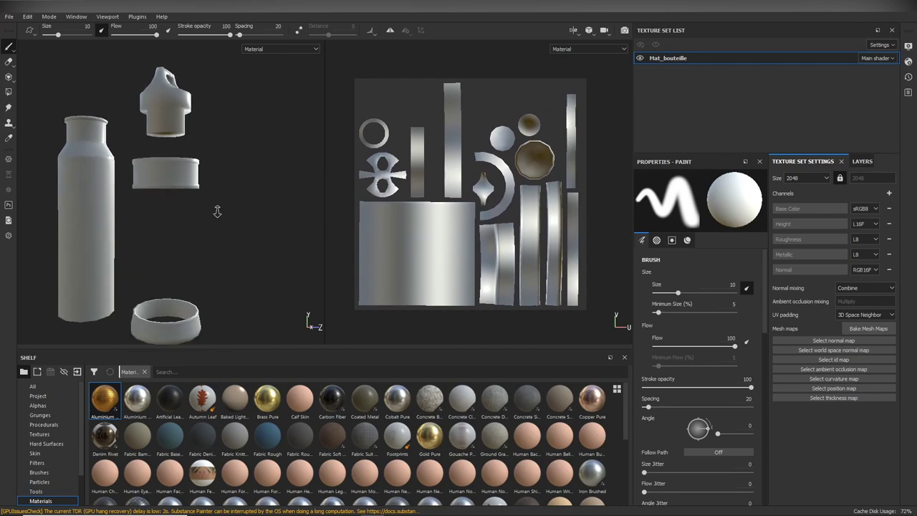
scroll(215, 205, "down", 2)
middle_click_drag(236, 203, 250, 200)
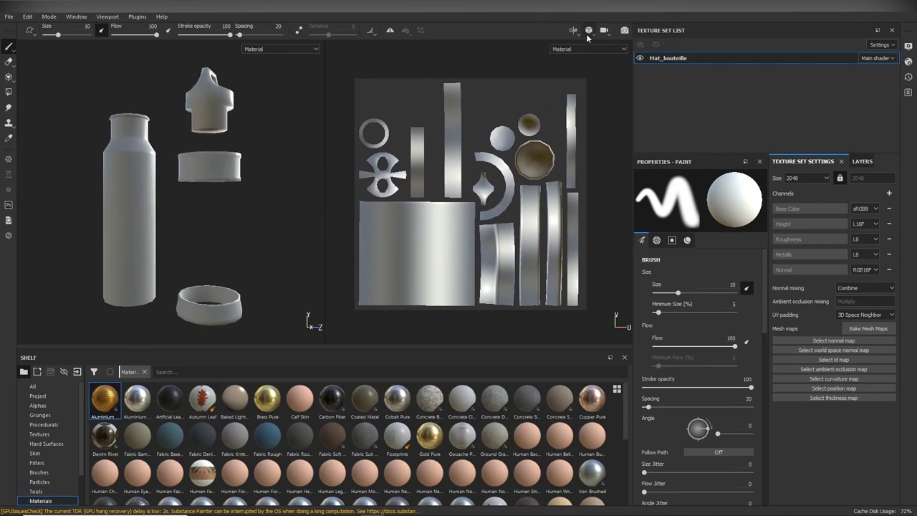
Step: Flip between 3D-only and UV-only views, settle on 3D, and bring up the camera projection choices
left_click(575, 30)
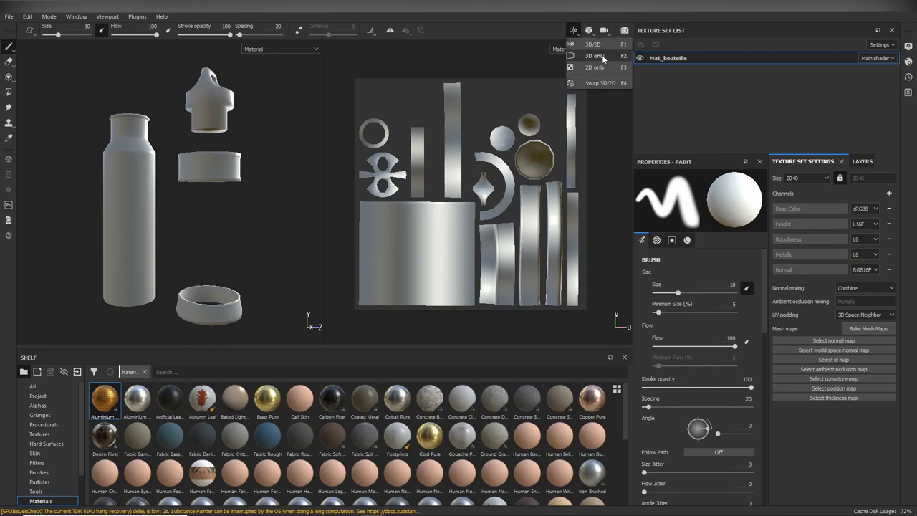
left_click(305, 122)
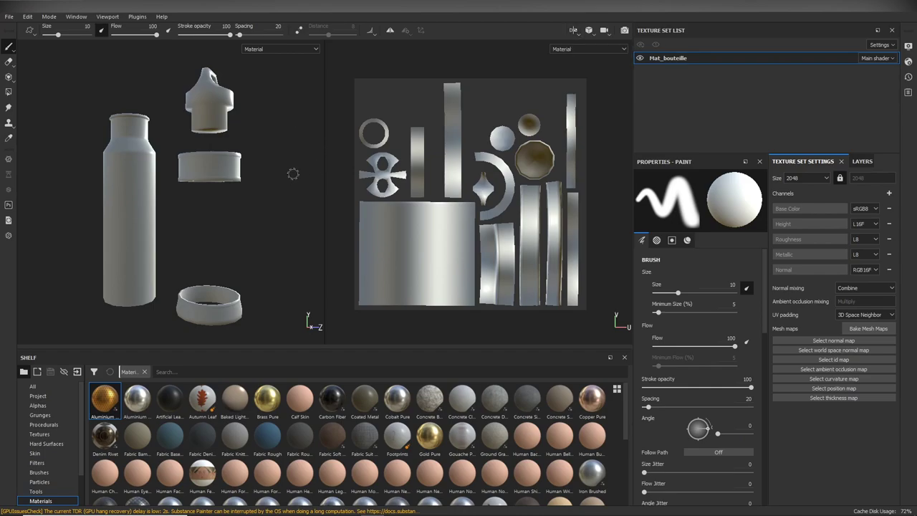
key("F2")
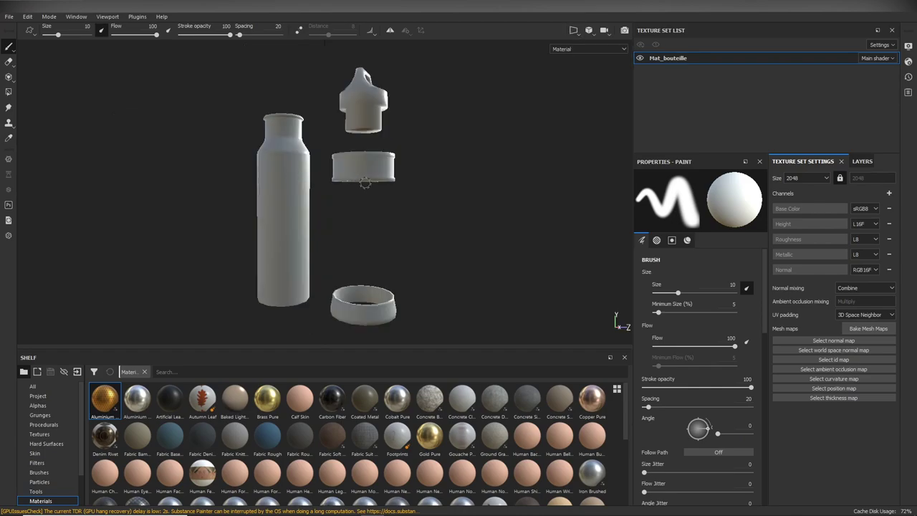
key("F3")
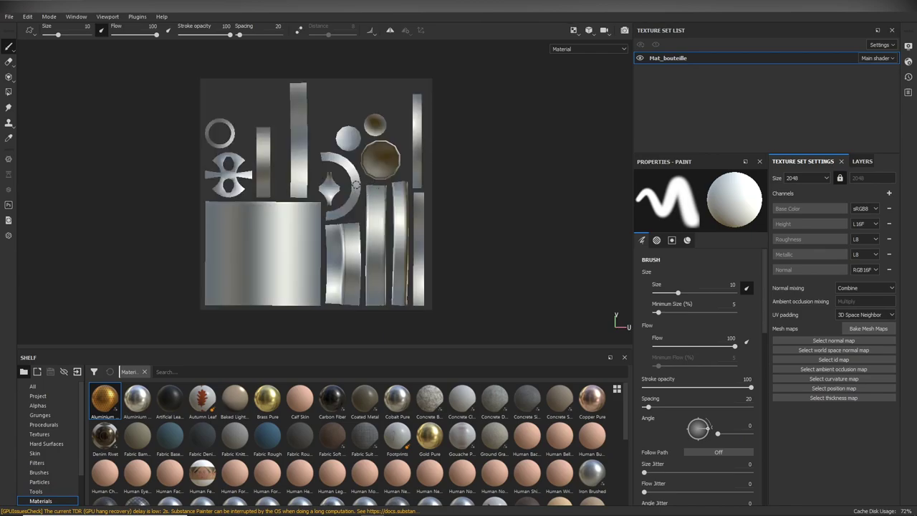
key("F2")
key("F3")
key("F2")
key("F3")
key("F2")
key("F3")
key("F2")
key("F3")
key("F2")
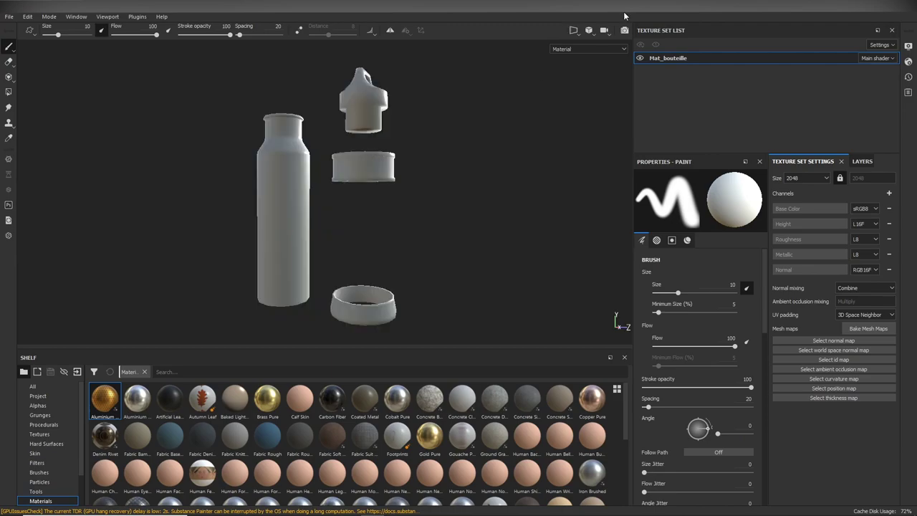
left_click(587, 33)
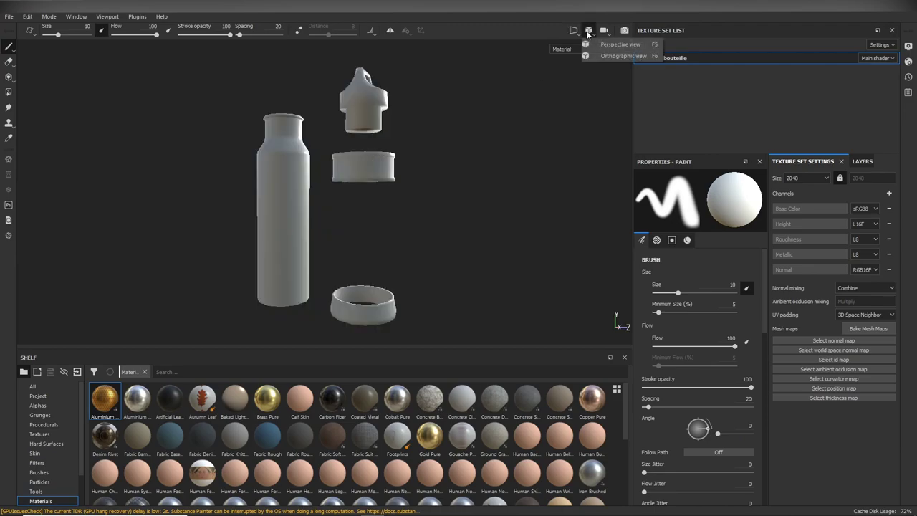
Step: Switch the camera to perspective projection and orbit to a side view of the bottle
left_click(636, 45)
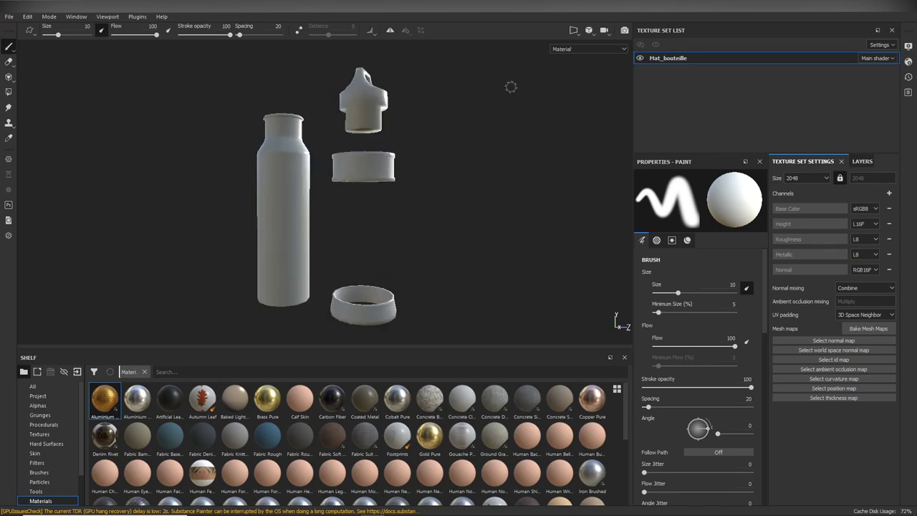
left_click_drag(440, 161, 436, 199, "alt")
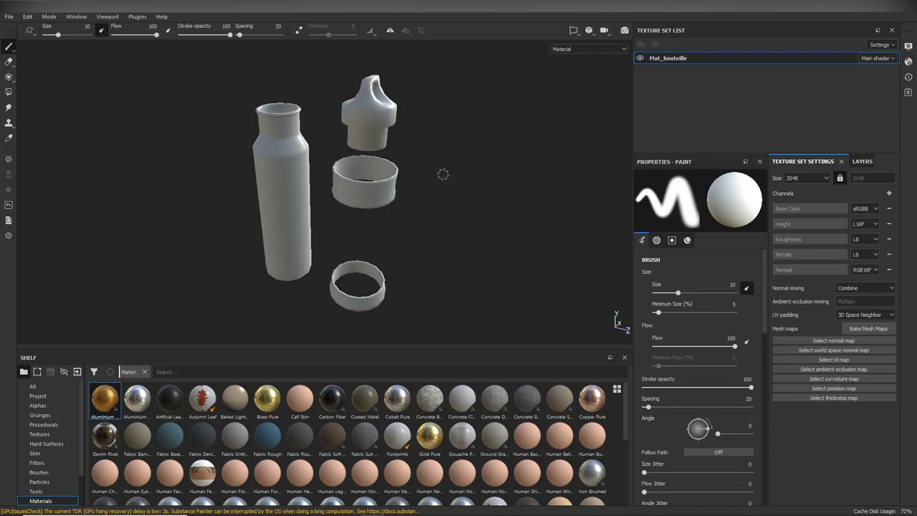
mouse_move(415, 186)
left_mouse_down("alt")
mouse_move(430, 164)
mouse_move(386, 177)
left_mouse_up("alt")
middle_click_drag(386, 177, 367, 163, "alt")
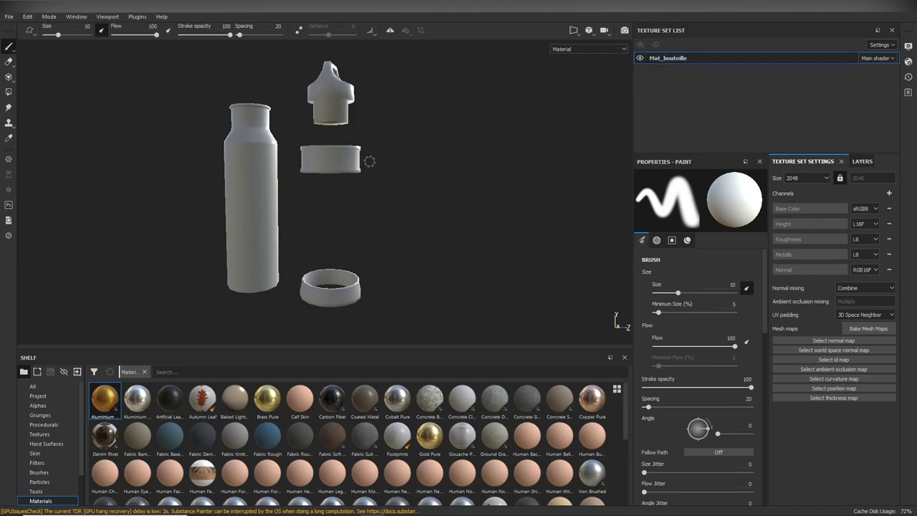
Step: Toggle the Mat_bouteille texture set's visibility, then preview the UV layout and return to 3D
left_click(640, 60)
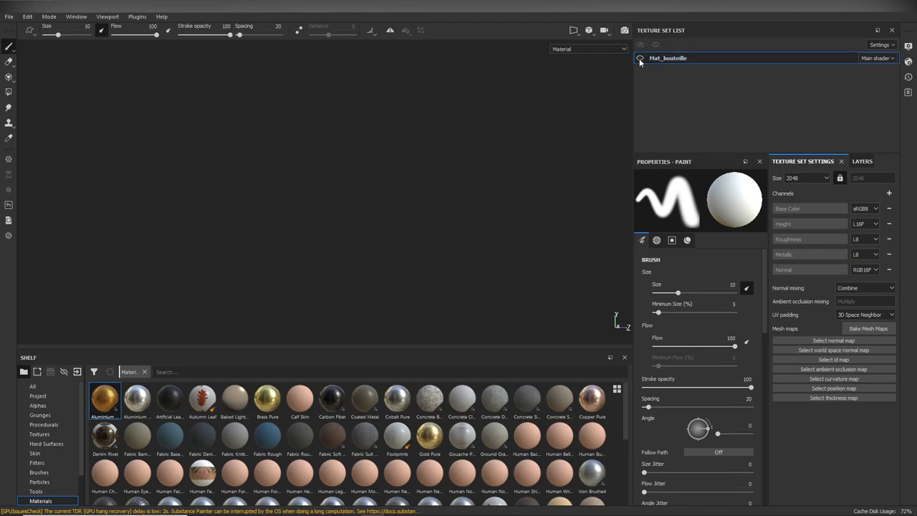
left_click(640, 59)
left_click(639, 59)
left_click(640, 60)
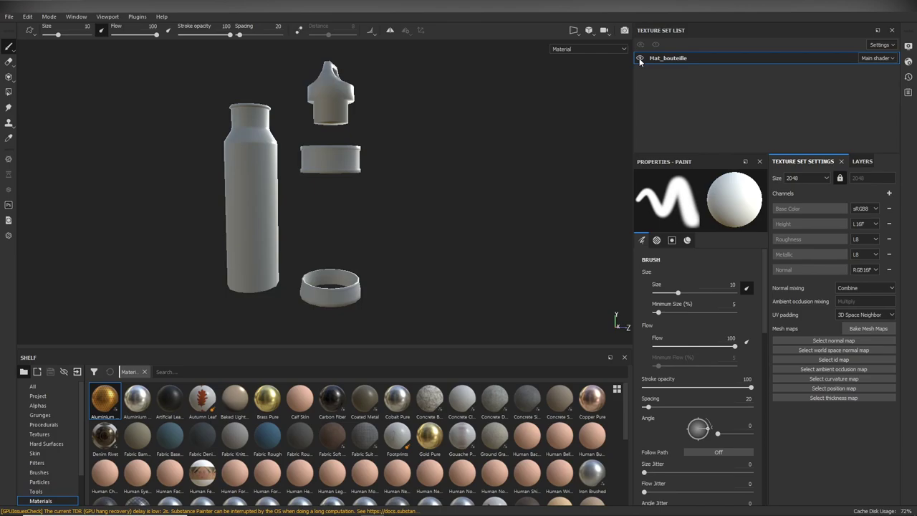
left_click(640, 59)
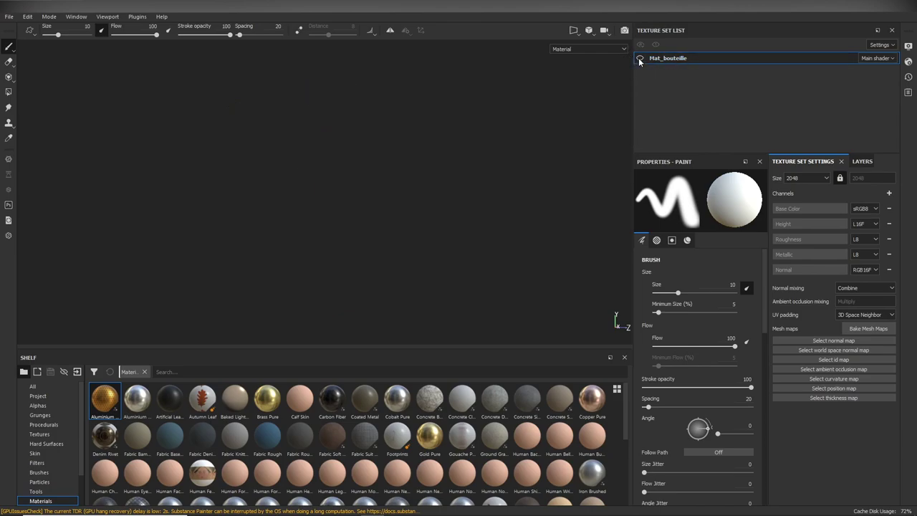
left_click(640, 59)
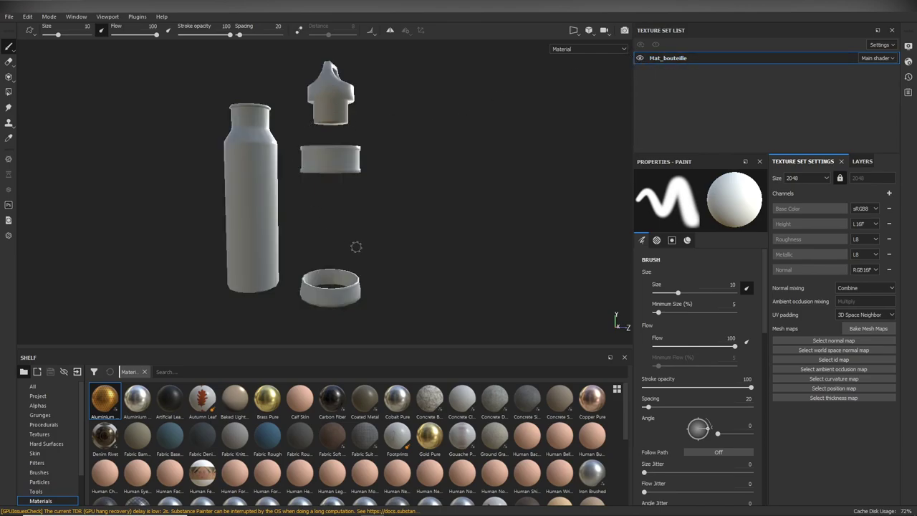
mouse_move(401, 146)
right_mouse_down("alt")
mouse_move(386, 136)
mouse_move(526, 131)
right_mouse_up("alt")
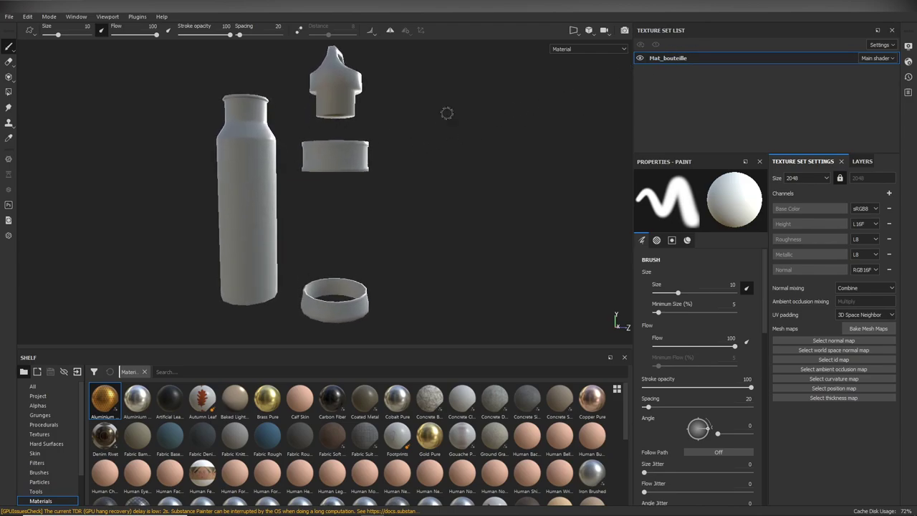
key("F2")
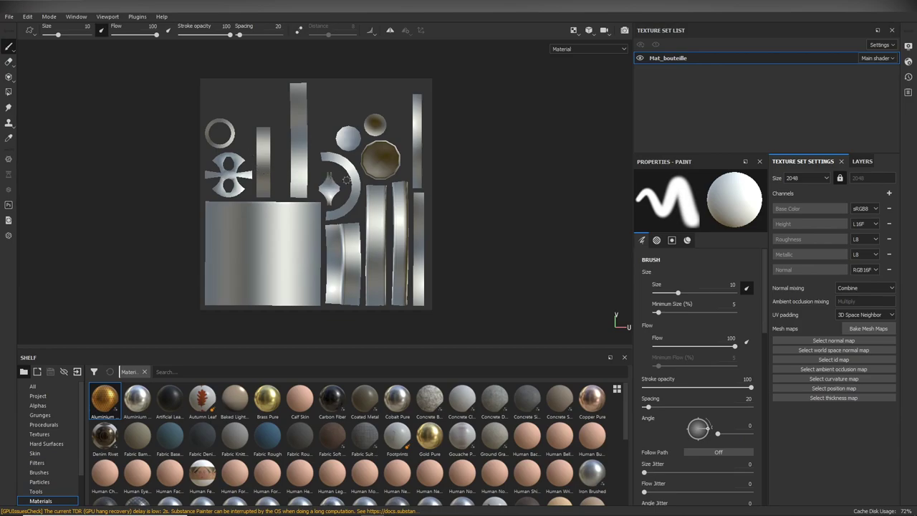
key("F2")
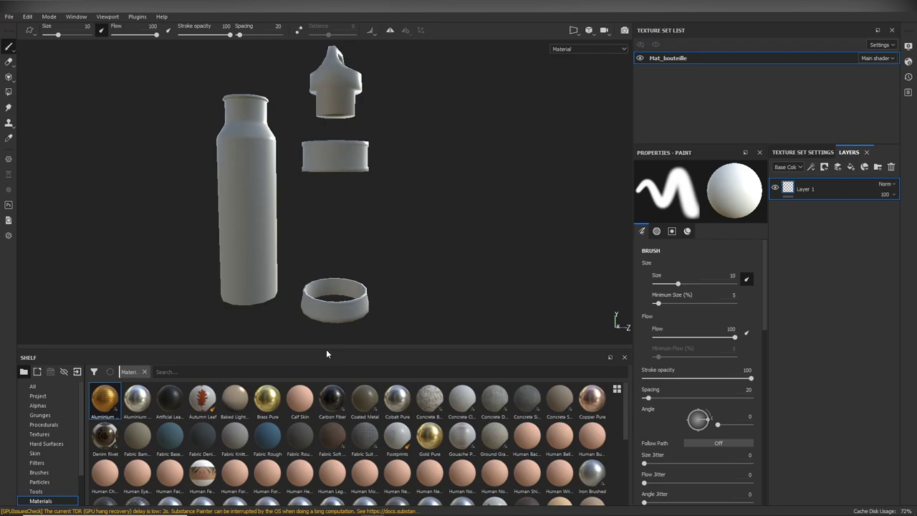
Step: Enlarge the shelf, browse its categories, and drop Aluminium Insulator from Materials onto the bottle
left_click_drag(328, 349, 328, 303)
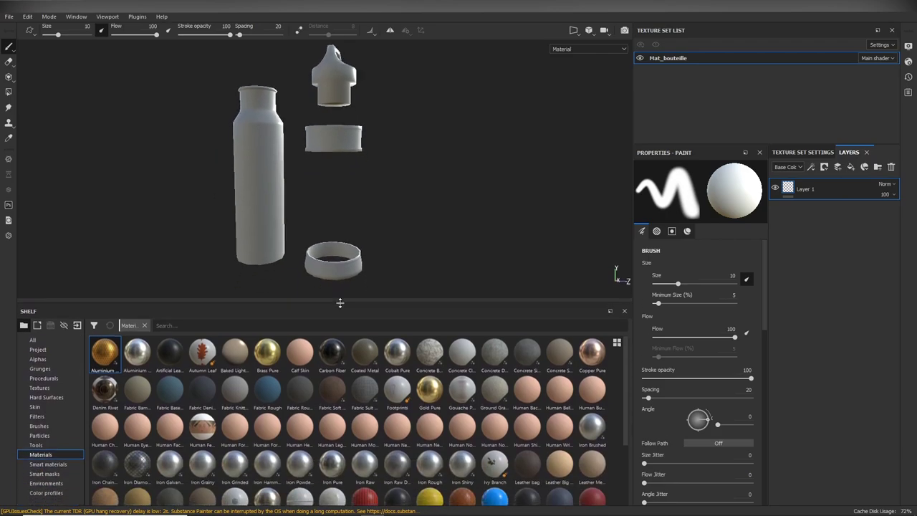
left_click(54, 339)
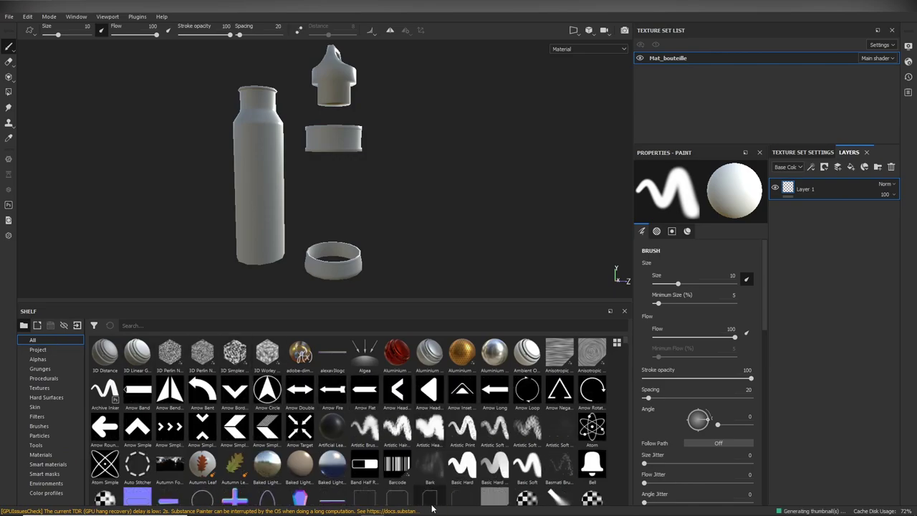
left_click(38, 349)
left_click(38, 359)
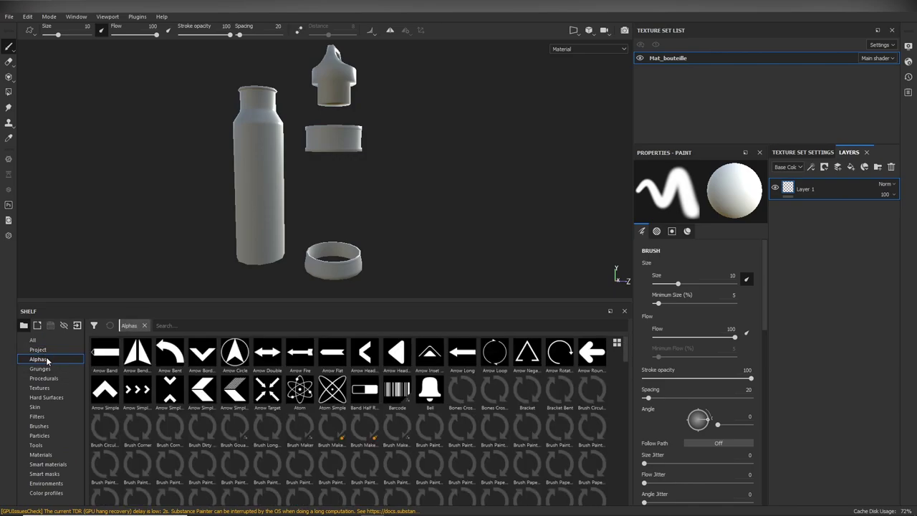
left_click(60, 370)
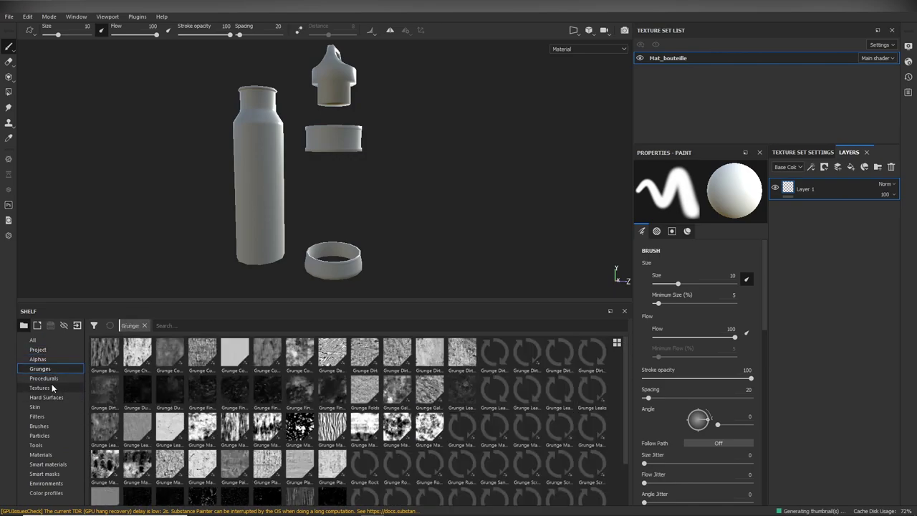
left_click(41, 388)
left_click(46, 397)
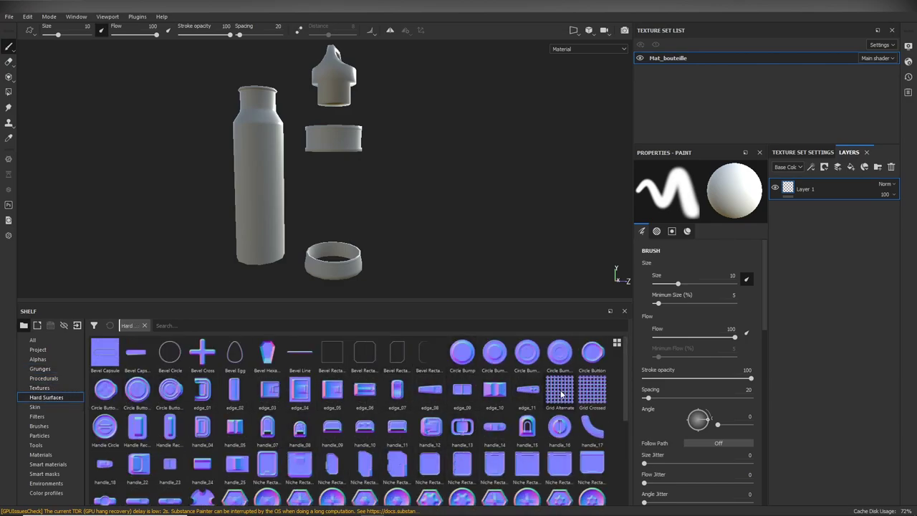
left_click(35, 407)
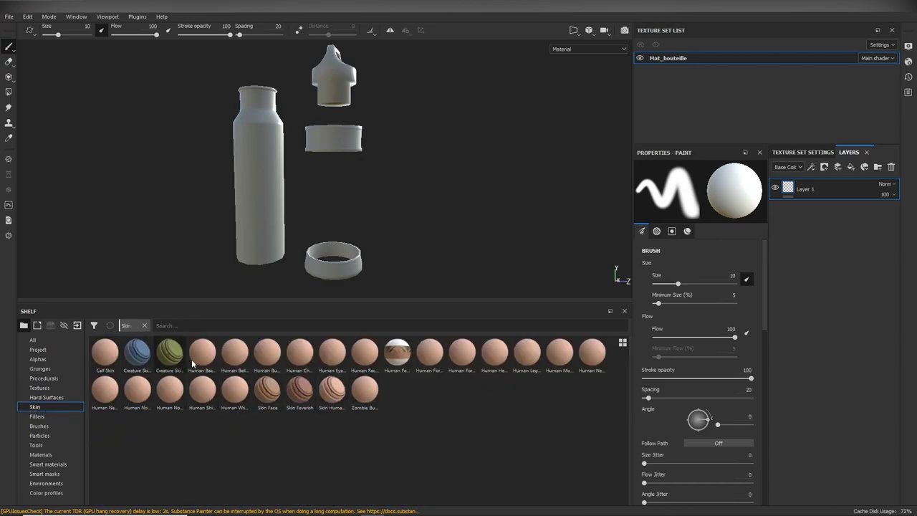
left_click(38, 417)
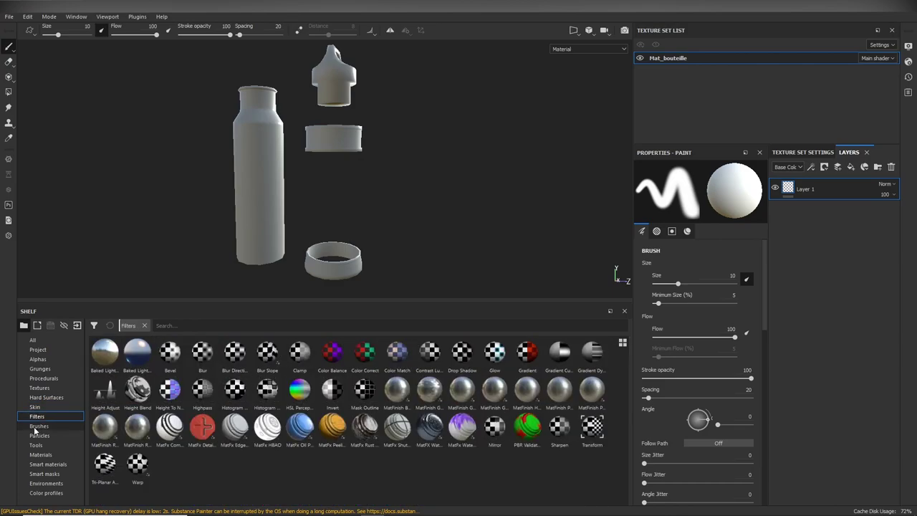
left_click(40, 435)
left_click(52, 426)
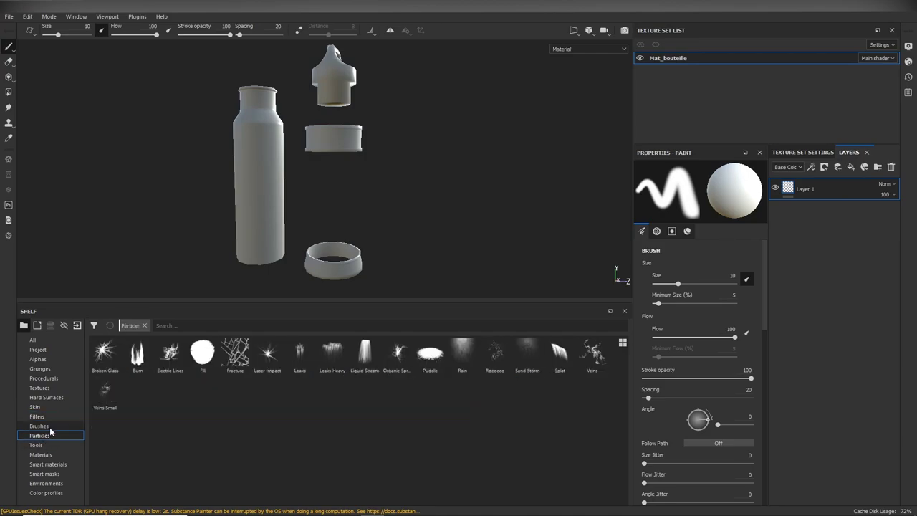
left_click(42, 454)
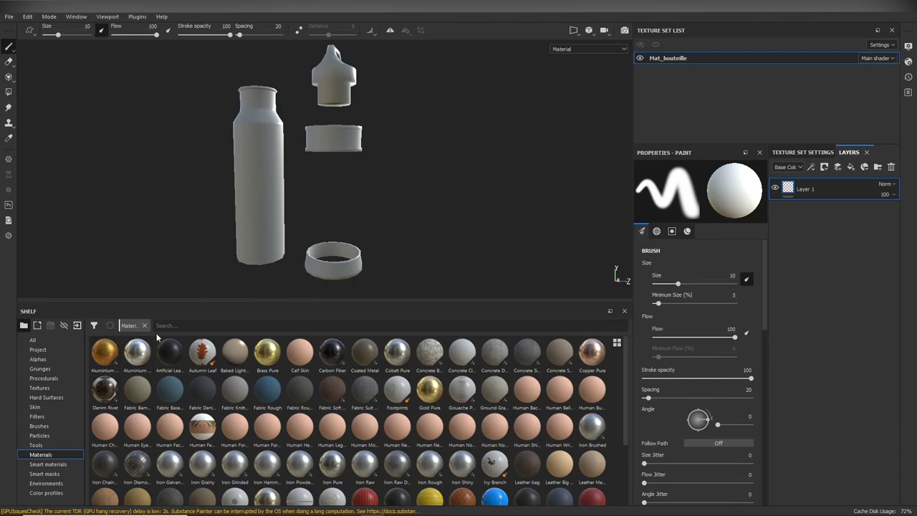
mouse_move(106, 351)
left_mouse_down()
mouse_move(270, 152)
mouse_move(257, 206)
left_mouse_up()
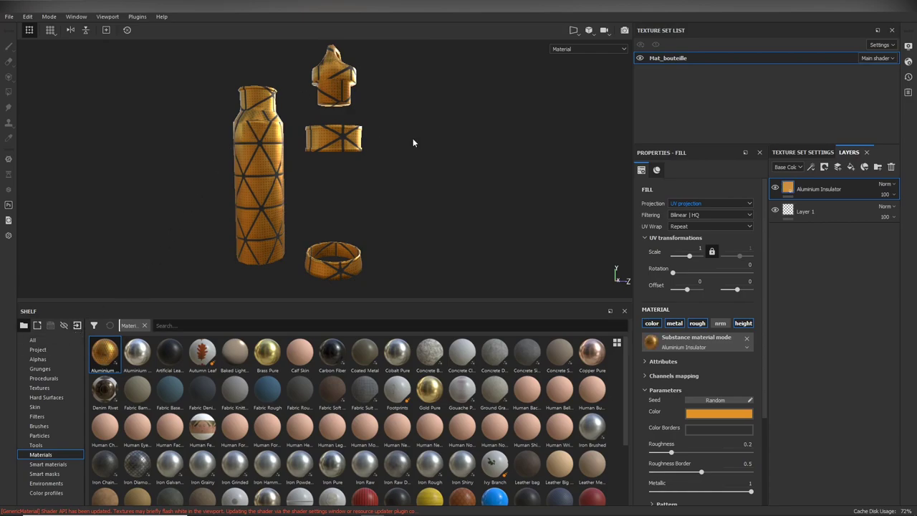
left_click(814, 152)
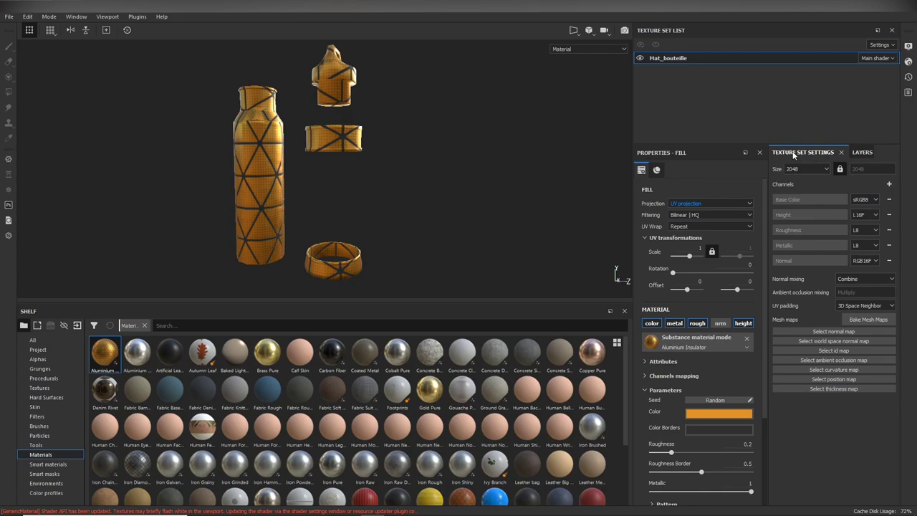
left_click(860, 154)
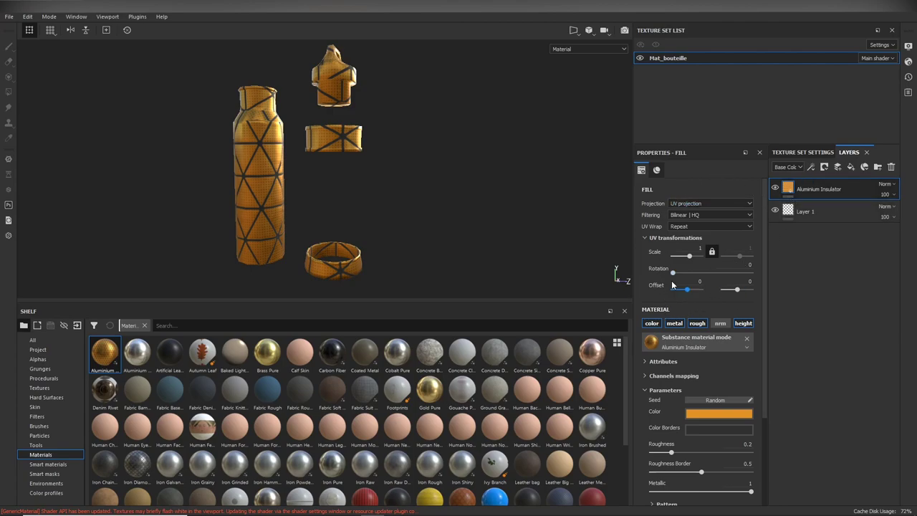
left_click(658, 169)
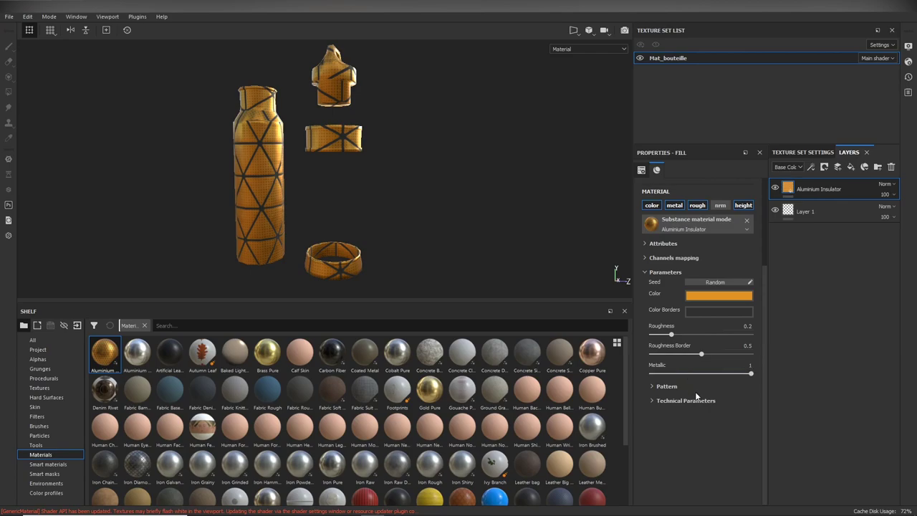
left_click(645, 169)
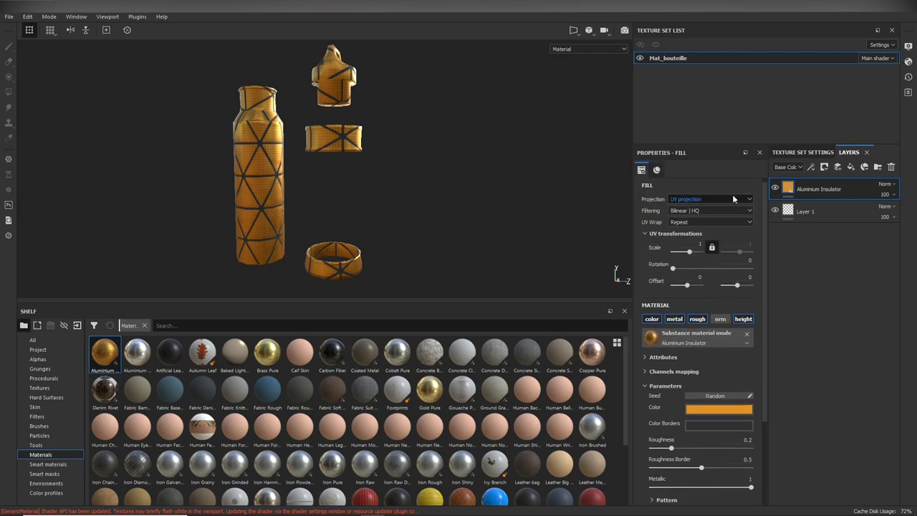
mouse_move(764, 218)
left_mouse_down()
mouse_move(765, 290)
mouse_move(765, 215)
left_mouse_up()
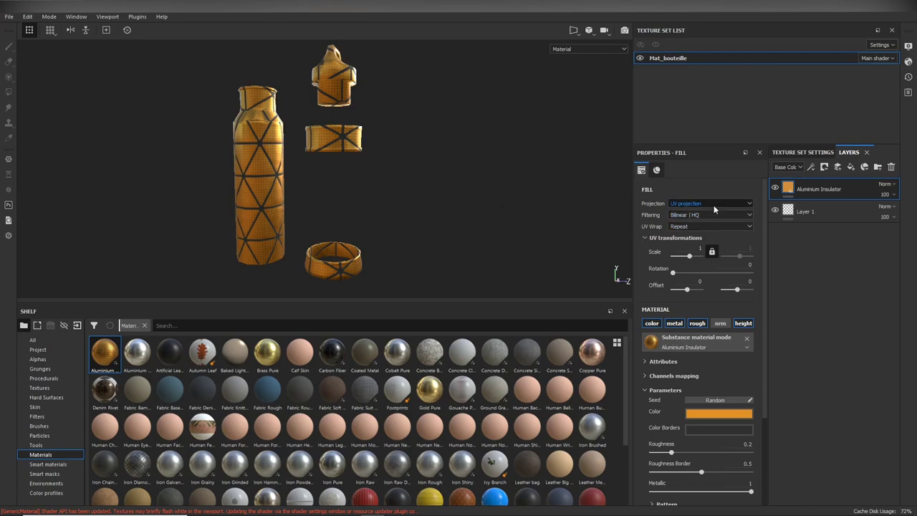
Step: Raise the Aluminium Insulator fill's UV Scale to 6.4 and zoom in on the denser pattern
scroll(309, 209, "up", 3)
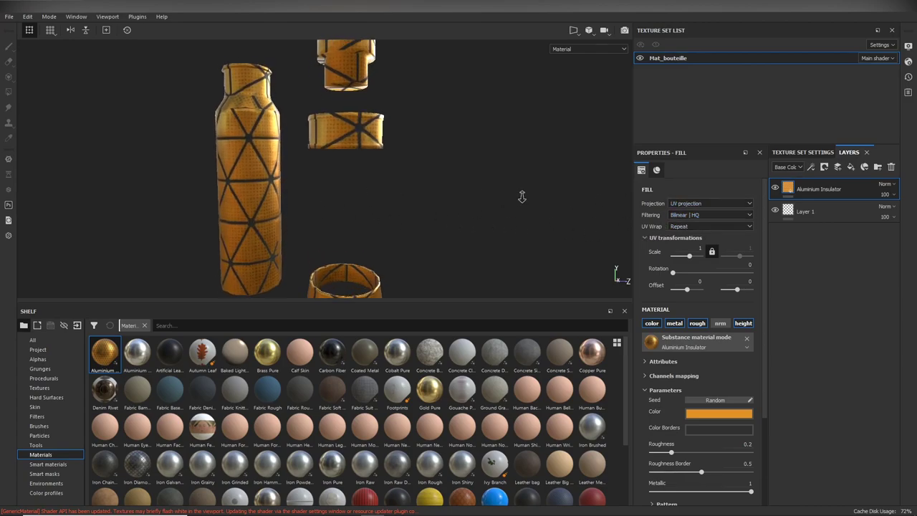
mouse_move(399, 184)
left_mouse_down("alt")
mouse_move(522, 213)
mouse_move(430, 239)
left_mouse_up("alt")
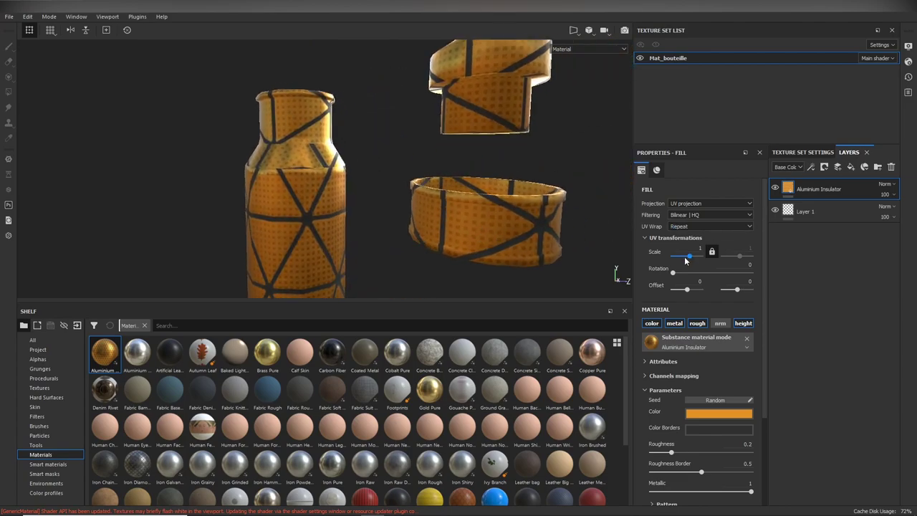
left_click_drag(689, 258, 691, 261)
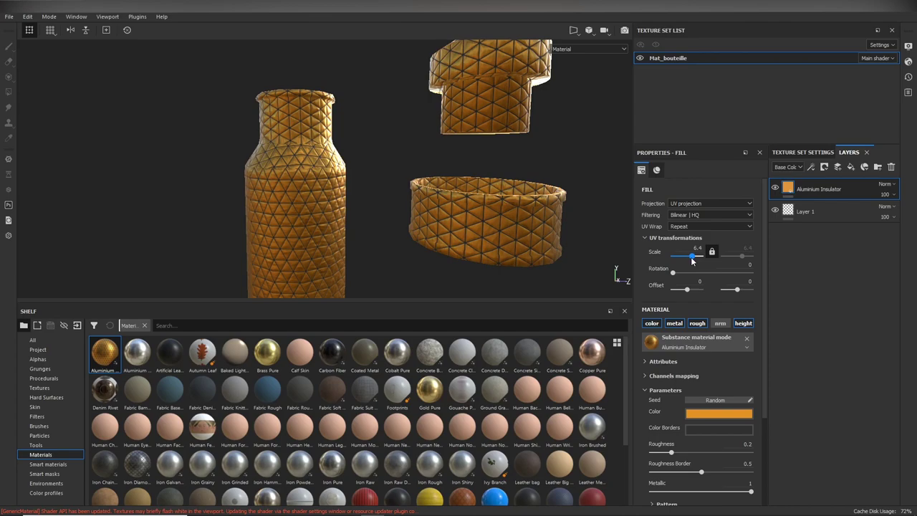
mouse_move(372, 212)
right_mouse_down("alt")
mouse_move(375, 222)
mouse_move(574, 226)
right_mouse_up("alt")
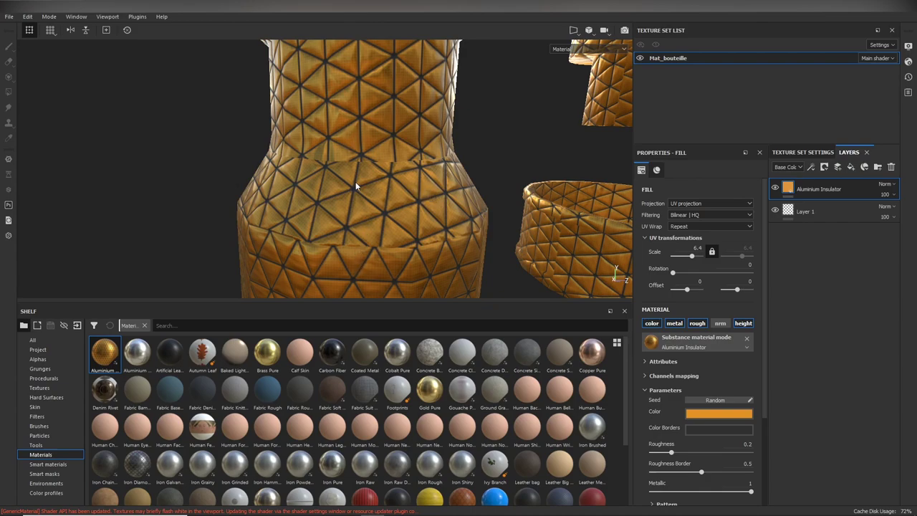
left_click_drag(414, 185, 429, 187, "alt")
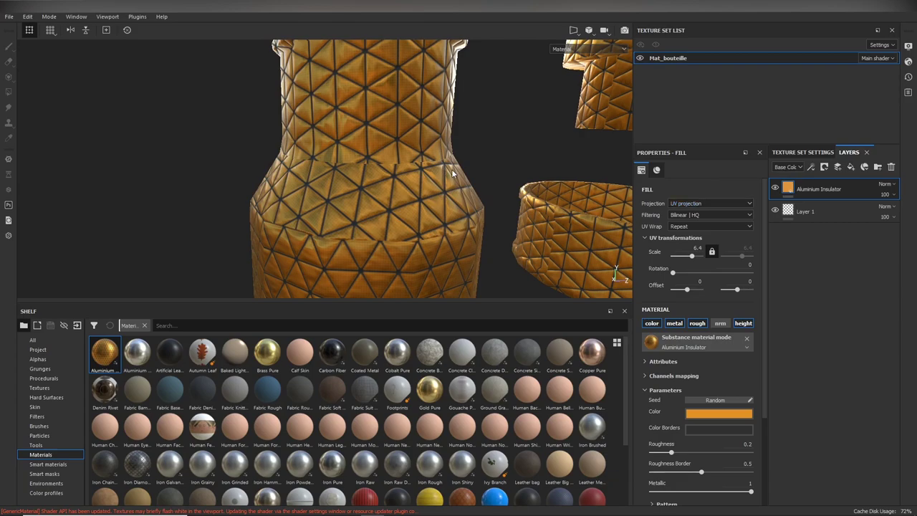
Step: Check the pattern in the UV view, return to 3D, and open the fill's Projection dropdown
key("F3")
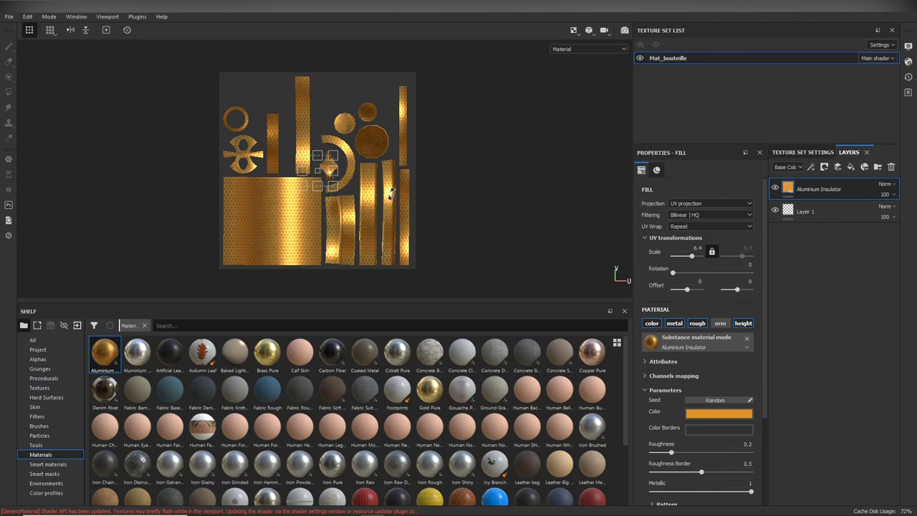
key("F2")
left_click(711, 204)
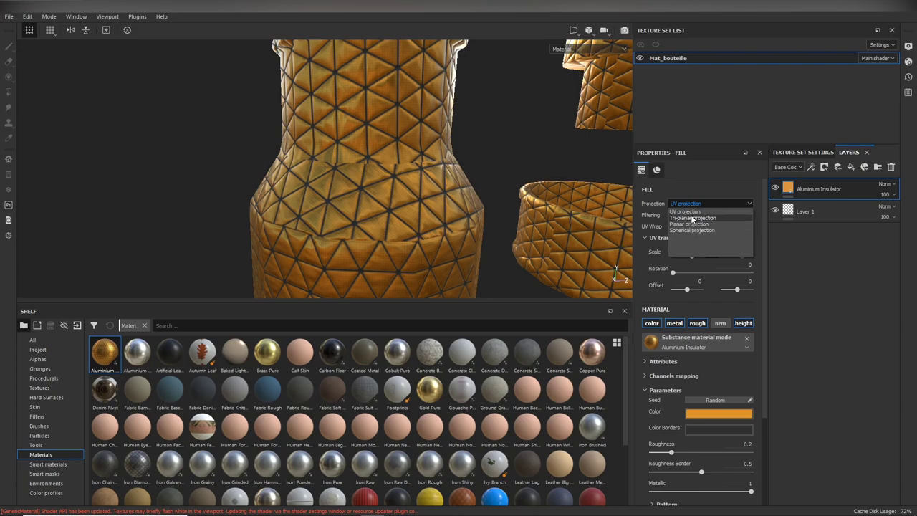
Step: Switch the fill to Tri-planar projection and scale up the projection box around all bottle parts
left_click(692, 218)
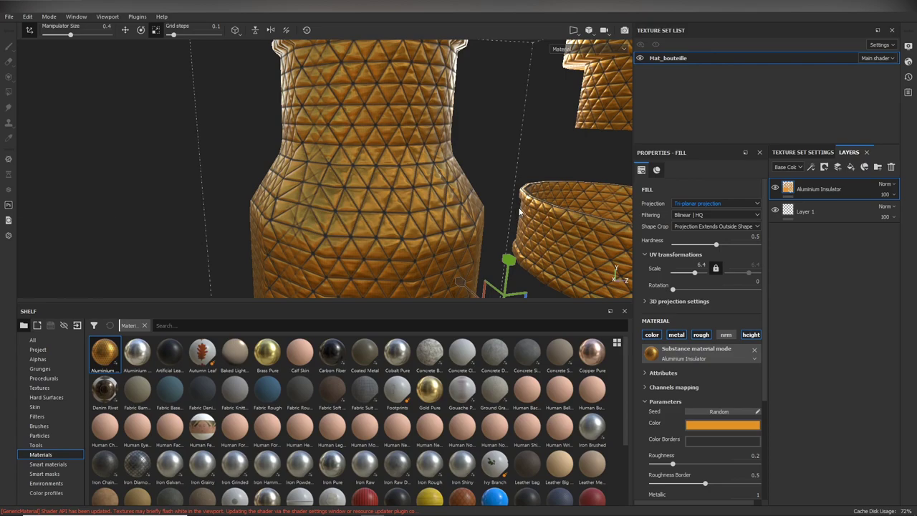
right_click_drag(507, 190, 62, 183, "alt")
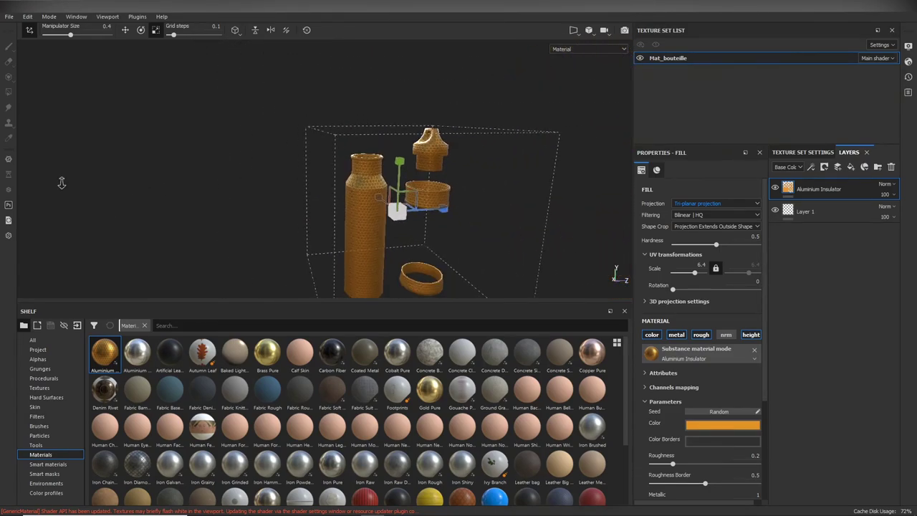
mouse_move(422, 186)
right_mouse_down("alt")
mouse_move(621, 177)
mouse_move(450, 174)
mouse_move(557, 180)
mouse_move(531, 189)
right_mouse_up("alt")
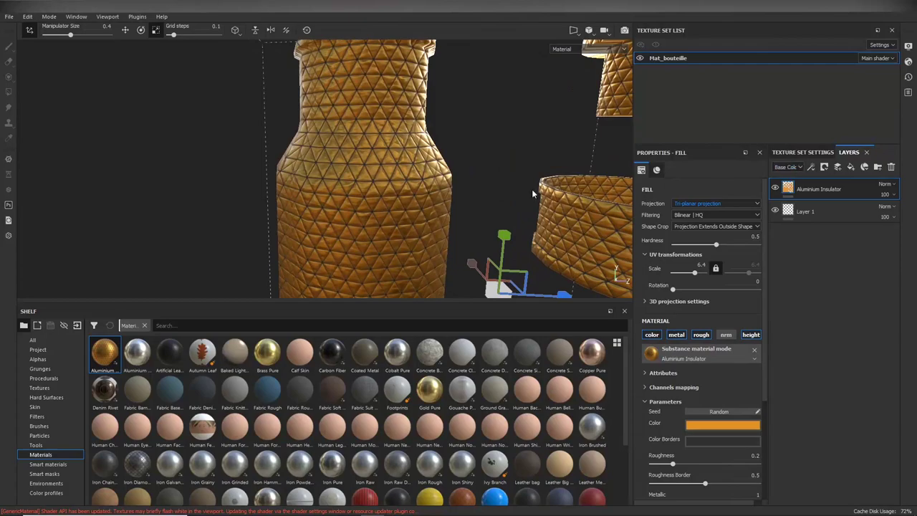
mouse_move(438, 194)
right_mouse_down("alt")
mouse_move(92, 170)
mouse_move(322, 159)
right_mouse_up("alt")
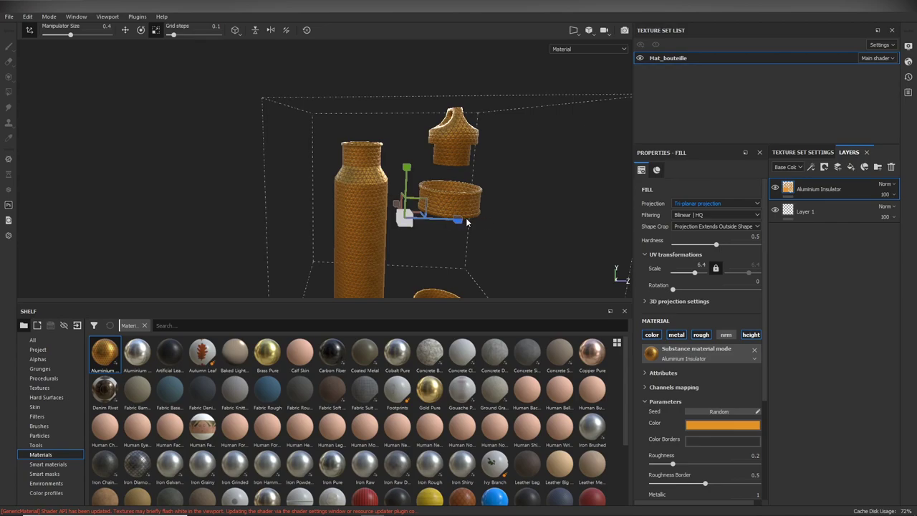
mouse_move(460, 222)
left_mouse_down()
mouse_move(641, 216)
mouse_move(457, 220)
left_mouse_up()
mouse_move(425, 235)
left_mouse_down("alt")
mouse_move(347, 224)
mouse_move(429, 208)
left_mouse_up("alt")
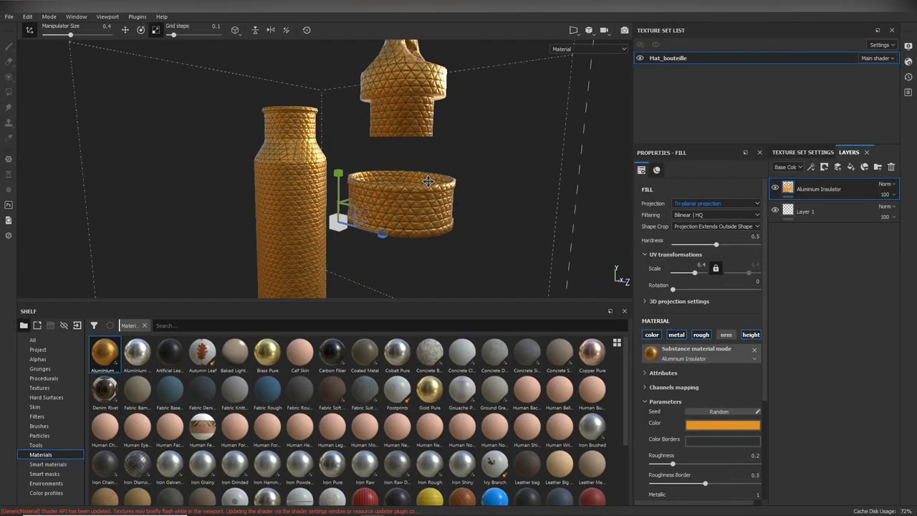
scroll(467, 204, "up", 2)
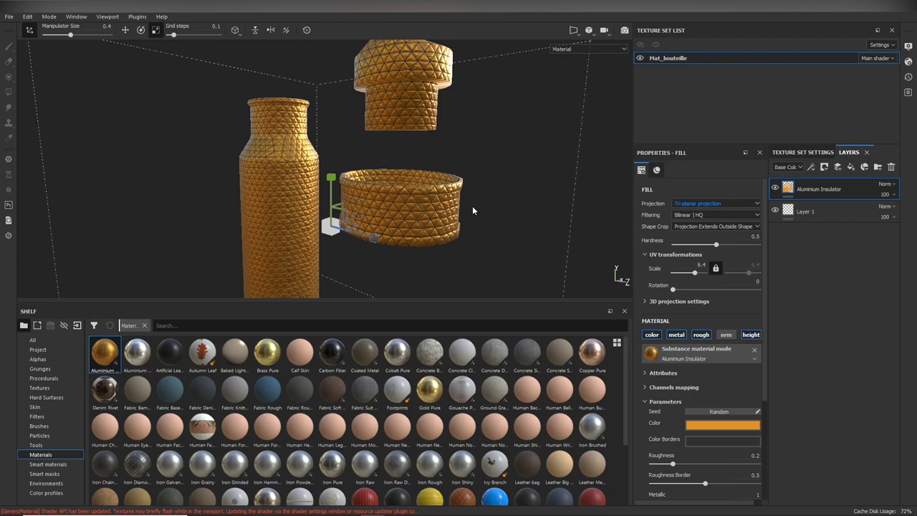
Step: Slide the Aluminium Insulator projection box across the basket to shift its pattern
key("w")
key("e")
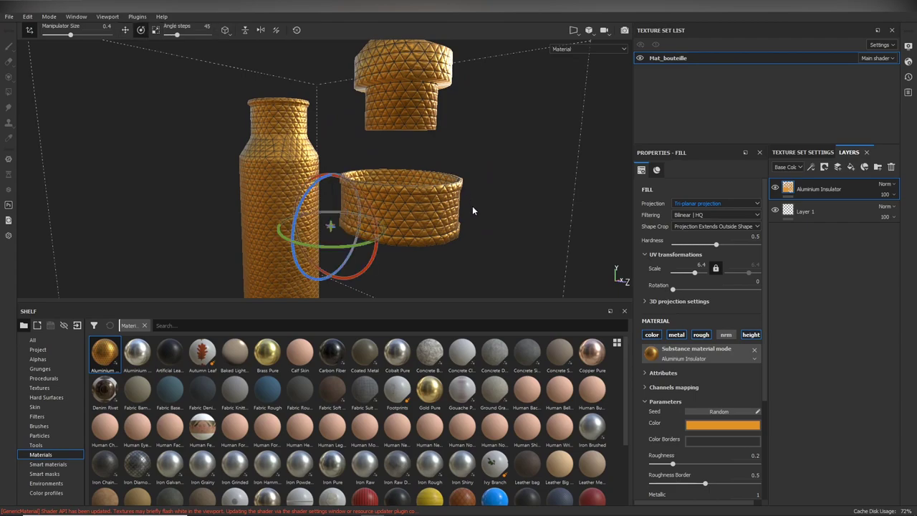
key("r")
key("w")
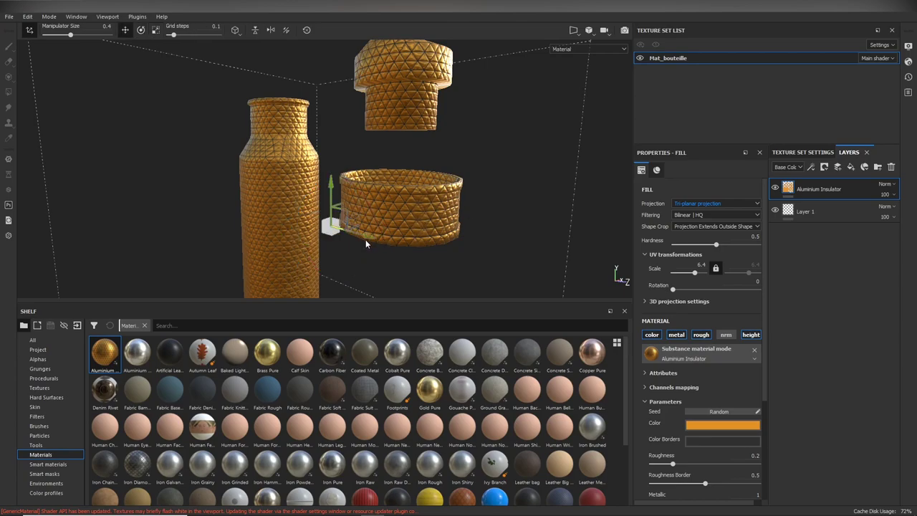
mouse_move(367, 239)
left_mouse_down()
mouse_move(448, 263)
mouse_move(447, 246)
left_mouse_up()
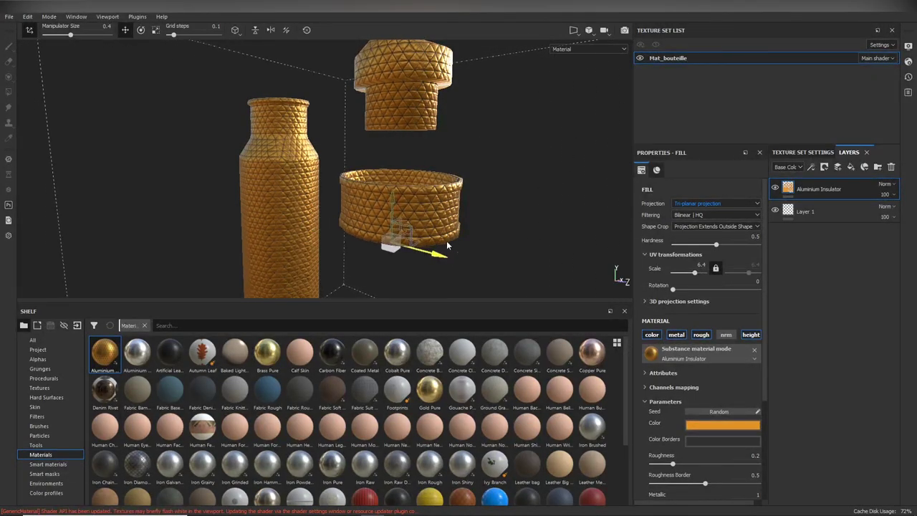
mouse_move(447, 245)
left_mouse_down()
mouse_move(428, 230)
mouse_move(440, 227)
mouse_move(427, 225)
left_mouse_up()
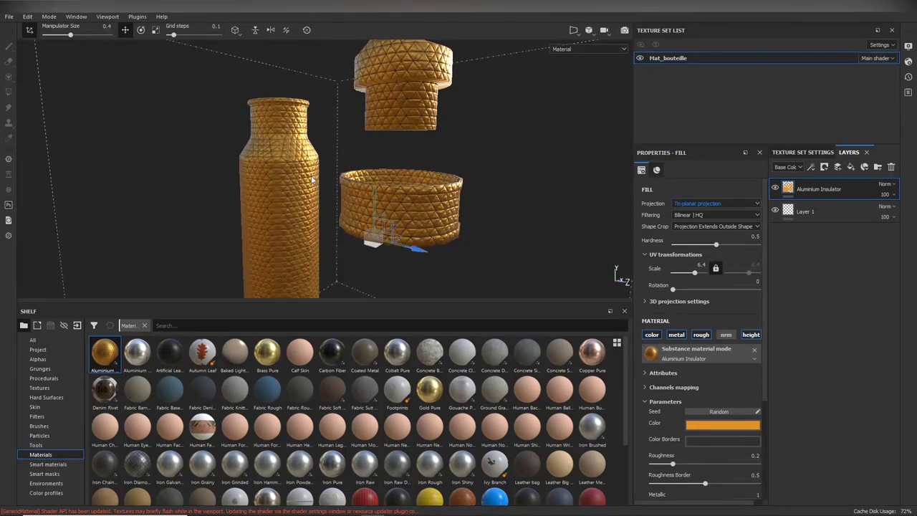
Step: Zoom out to see all the parts and centre the projection box on the ring
scroll(354, 182, "down", 5)
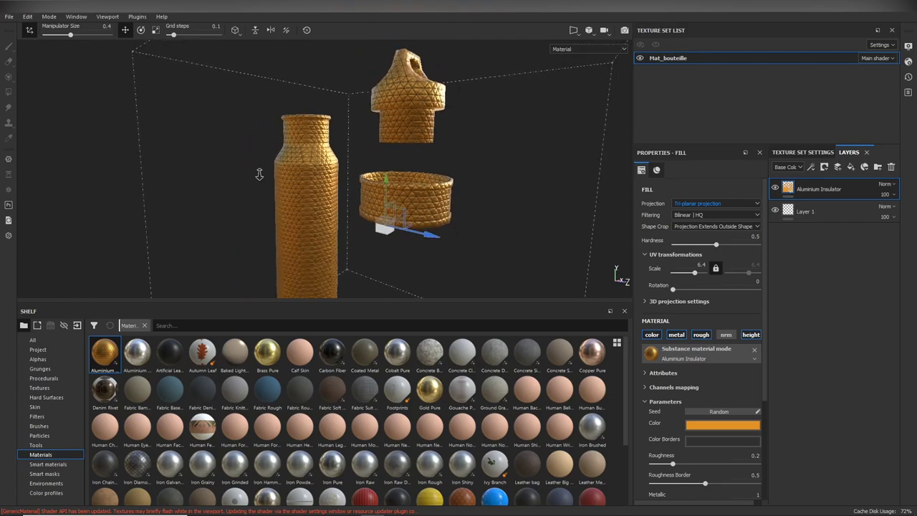
mouse_move(353, 182)
left_mouse_down("alt")
mouse_move(268, 176)
mouse_move(340, 169)
left_mouse_up("alt")
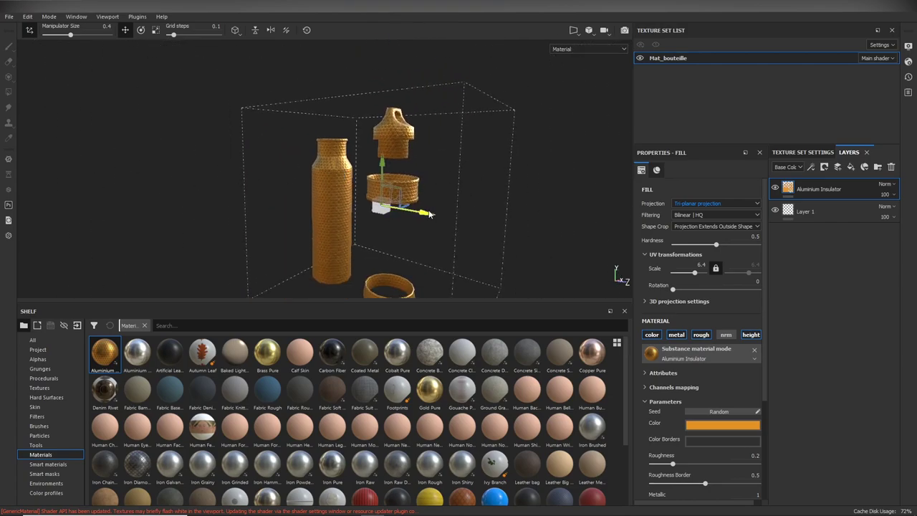
mouse_move(432, 213)
left_mouse_down()
mouse_move(480, 223)
mouse_move(430, 209)
left_mouse_up()
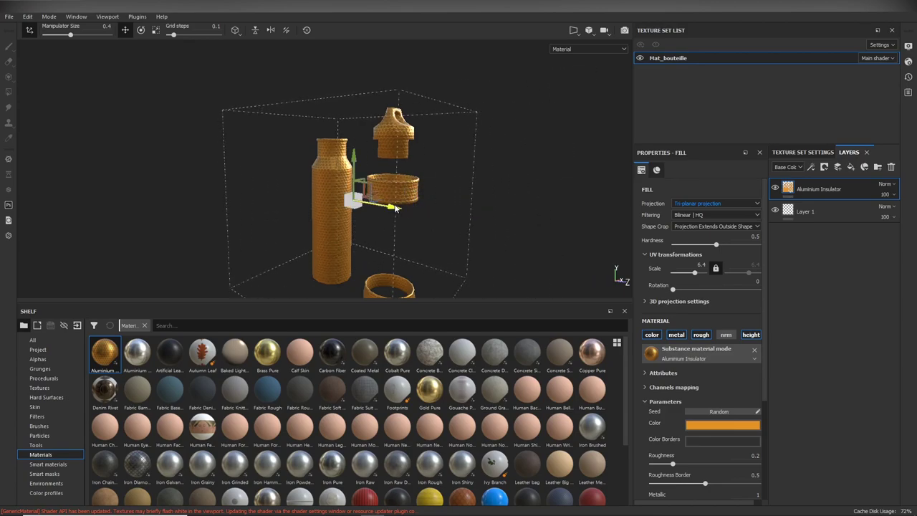
left_click_drag(502, 208, 530, 204, "alt")
right_click_drag(530, 204, 545, 198, "alt")
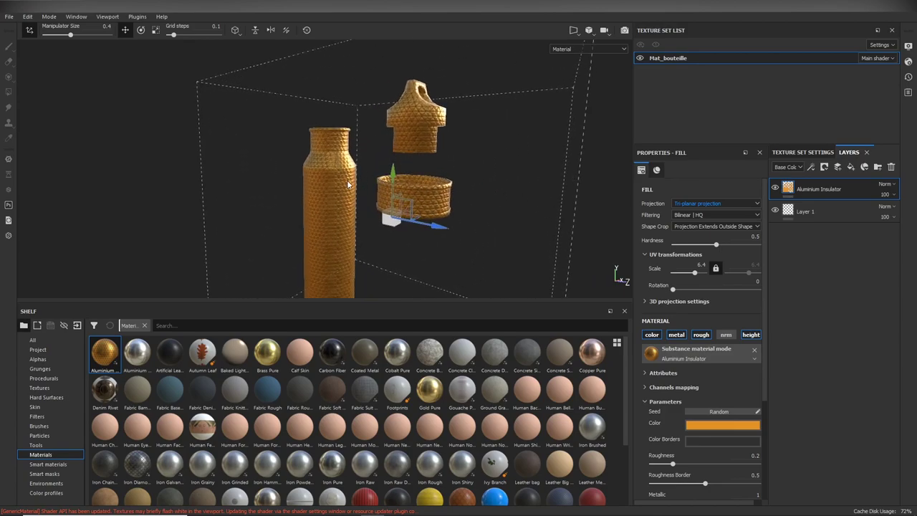
mouse_move(350, 188)
right_mouse_down("alt")
mouse_move(368, 201)
mouse_move(339, 213)
right_mouse_up("alt")
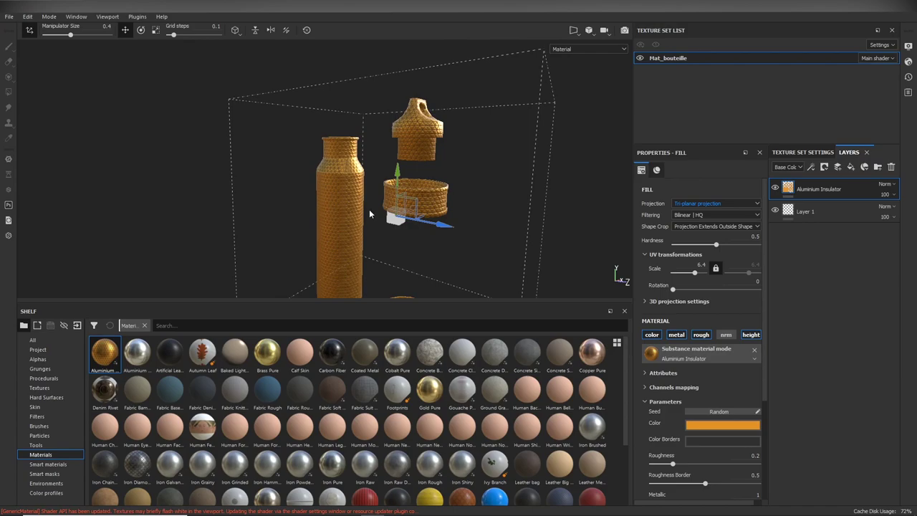
left_click_drag(368, 213, 410, 213)
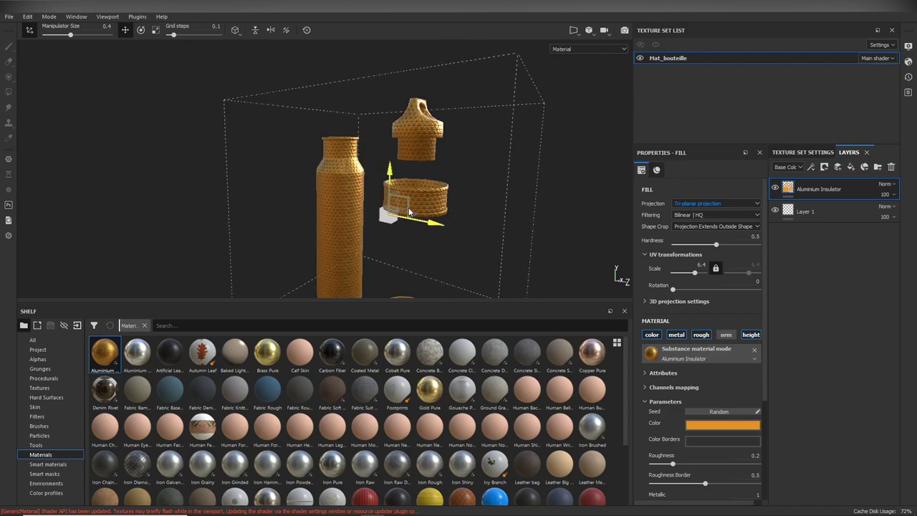
mouse_move(410, 213)
left_mouse_down()
mouse_move(443, 201)
mouse_move(389, 215)
left_mouse_up()
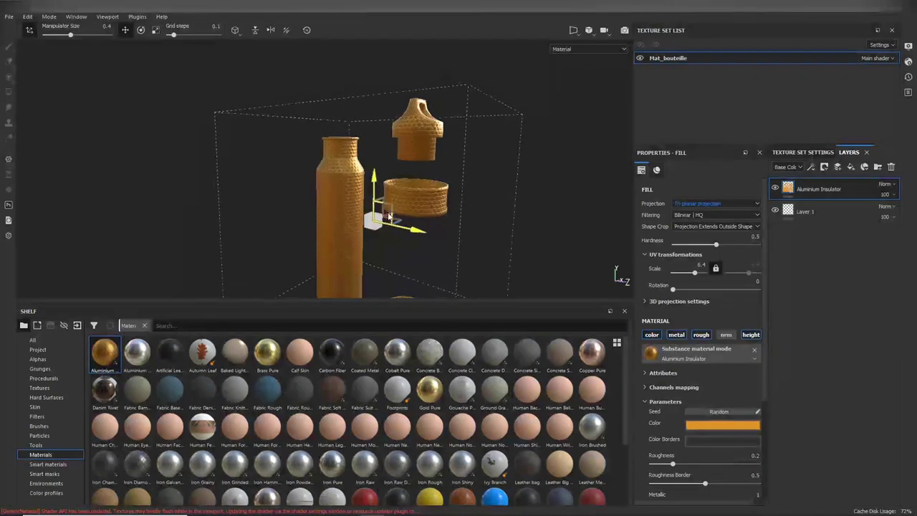
Step: Rotate the projection box and shrink it along one axis
key("e")
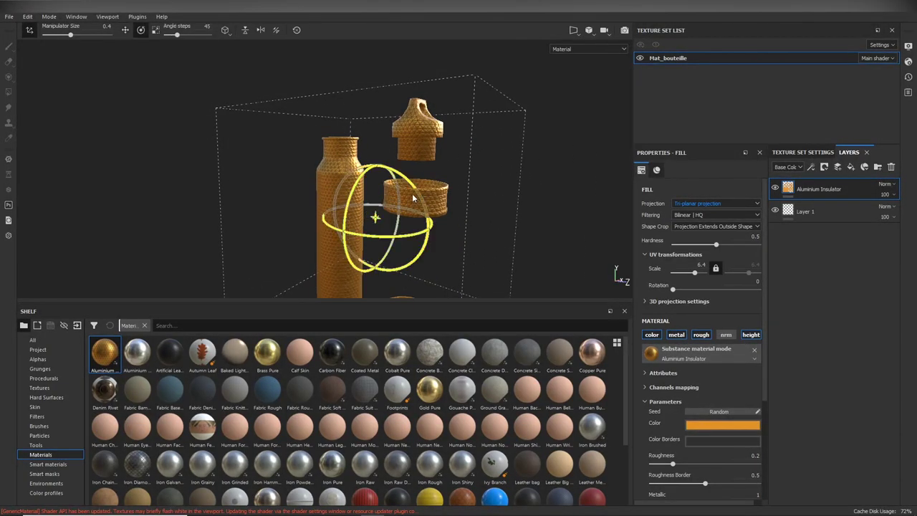
left_click_drag(413, 198, 421, 207)
key("r")
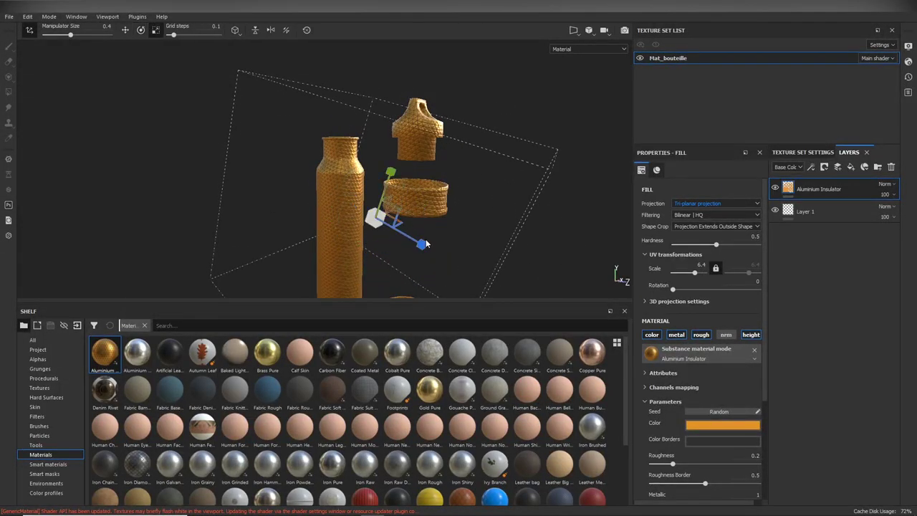
left_click_drag(425, 244, 413, 243)
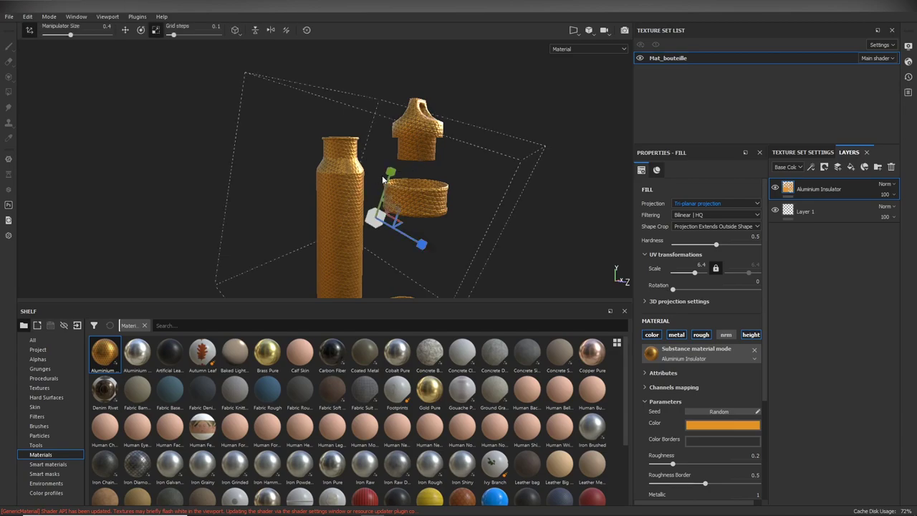
key("w")
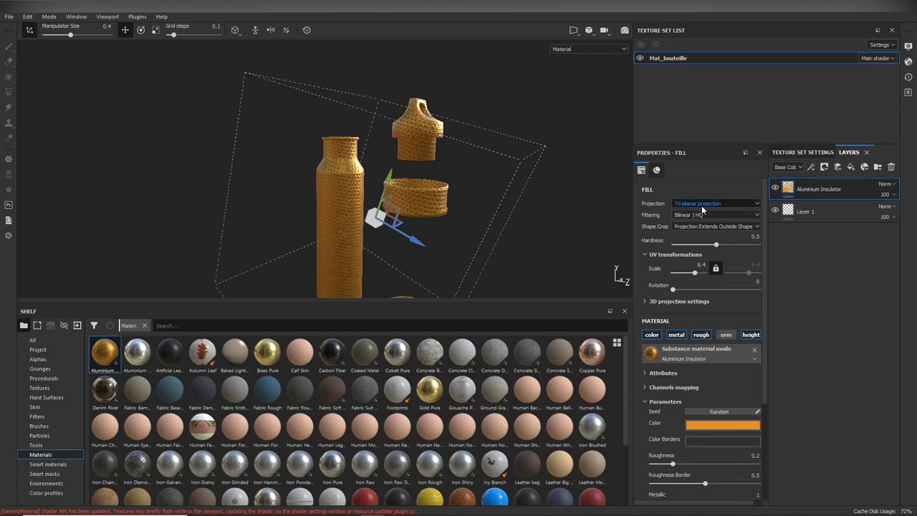
Step: Switch the fill's projection to Planar, then to Spherical
left_click(716, 205)
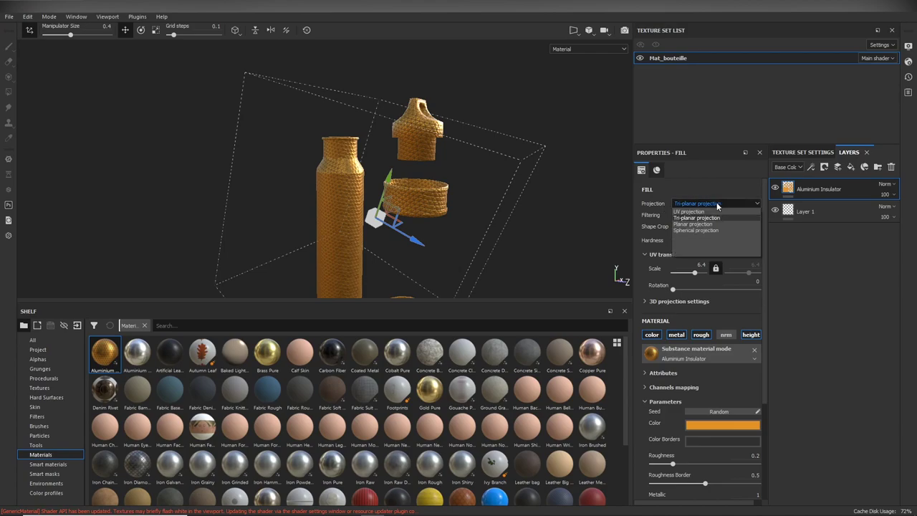
left_click(694, 227)
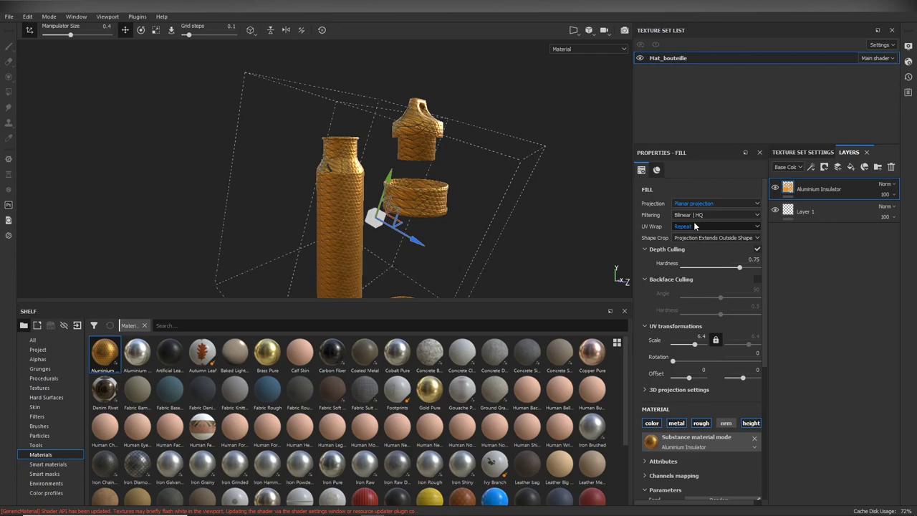
left_click(698, 204)
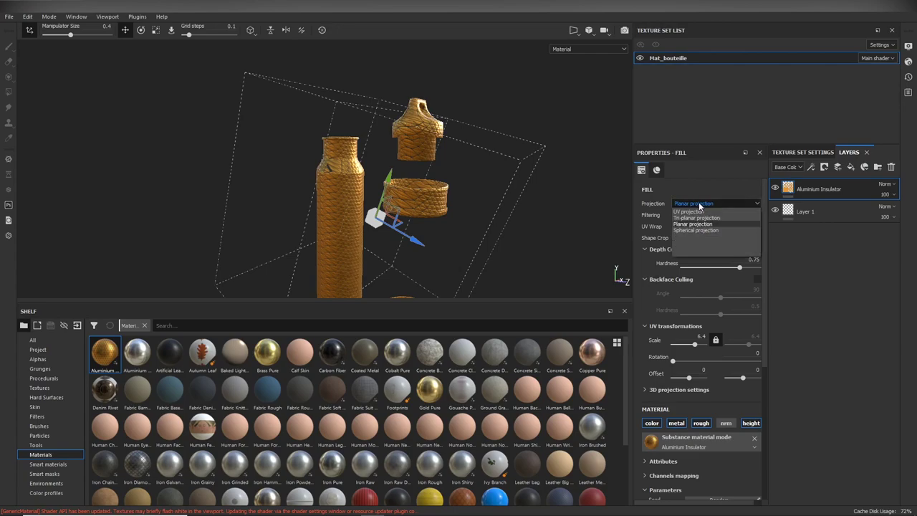
left_click(695, 230)
Step: Rotate the spherical projection until the streaks become a scale-like pattern on the body and cap
left_click_drag(419, 216, 384, 208)
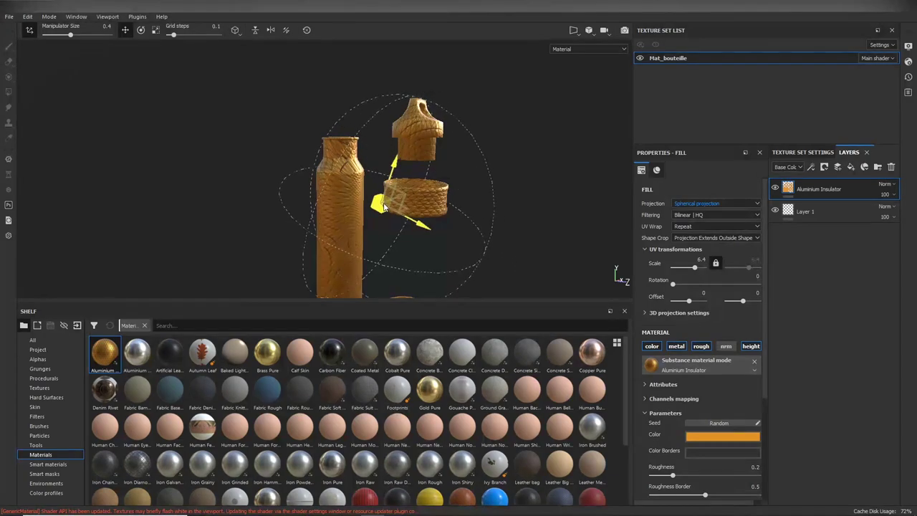
key("e")
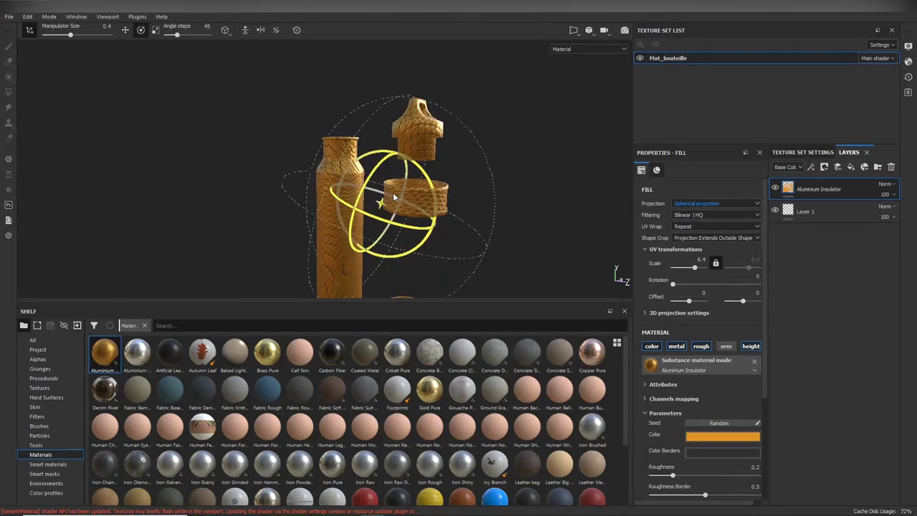
key("r")
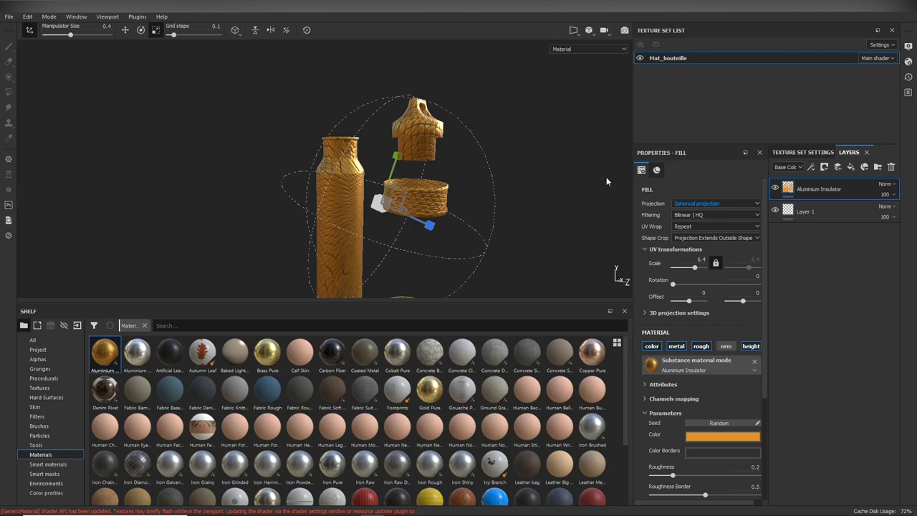
left_click(705, 204)
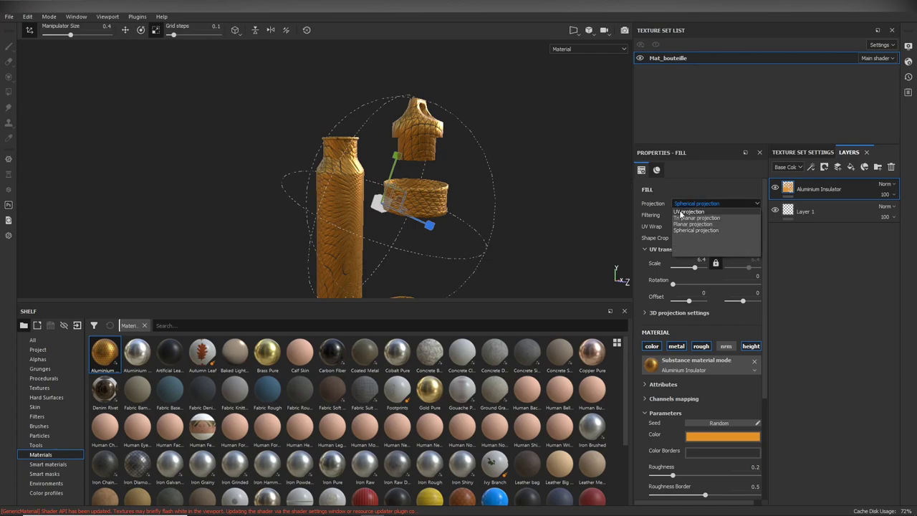
Step: Put the Aluminium Insulator fill back on UV projection, check Layer 1, then reselect the fill layer
left_click(688, 212)
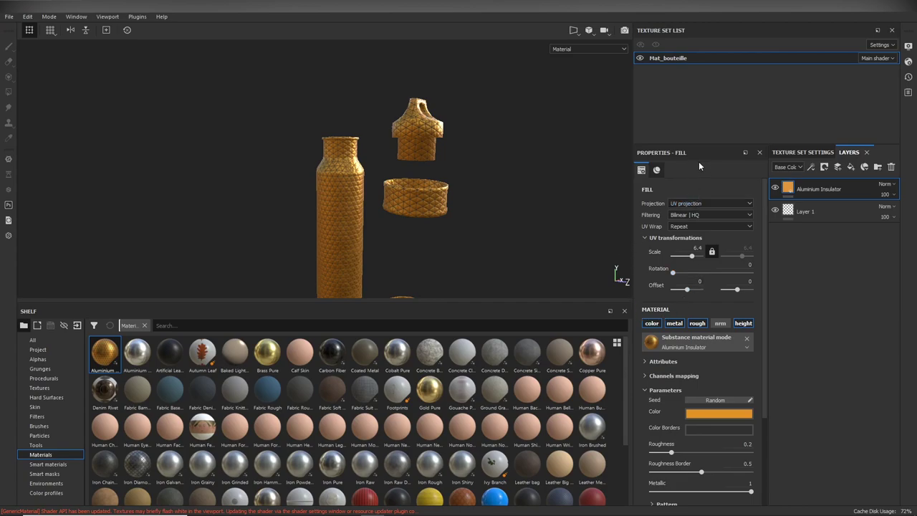
left_click(824, 205)
left_click(832, 185)
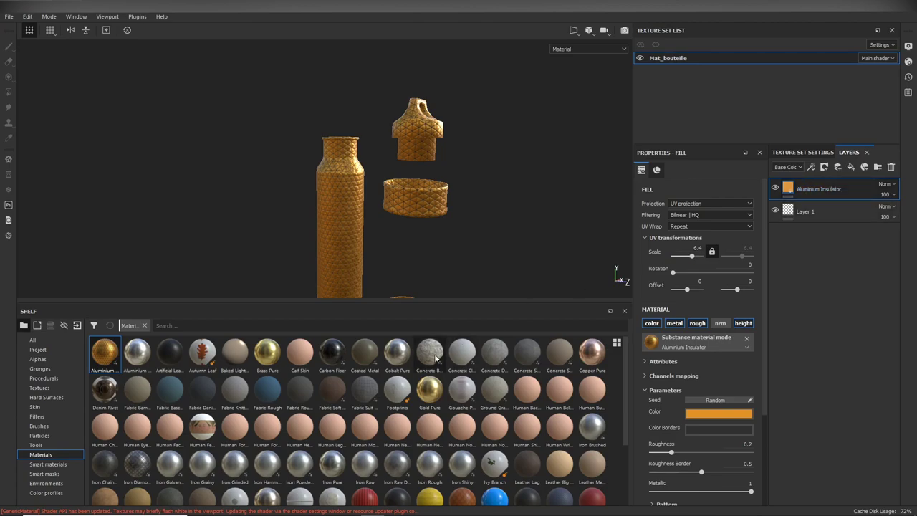
Step: Drop Concrete Bare on the bottle, hide both fills, then delete every layer in Mat_bouteille
left_click_drag(429, 355, 339, 235)
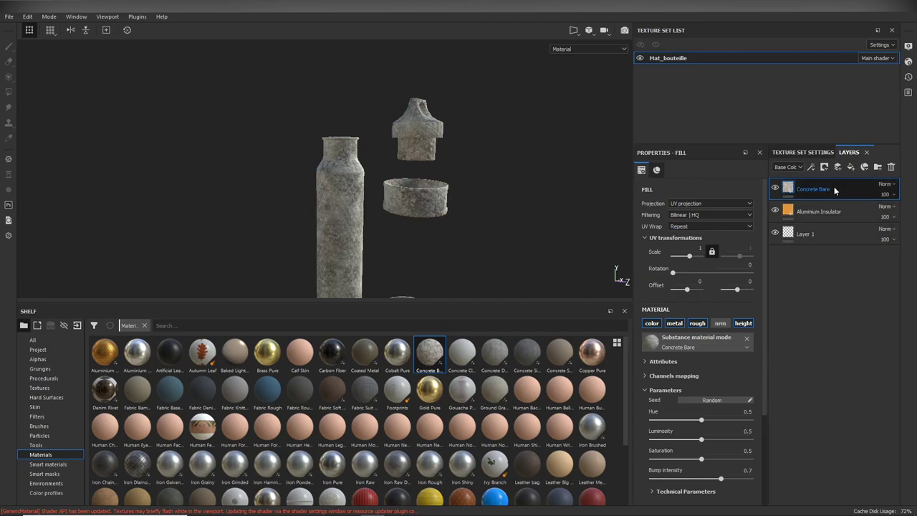
left_click(774, 189)
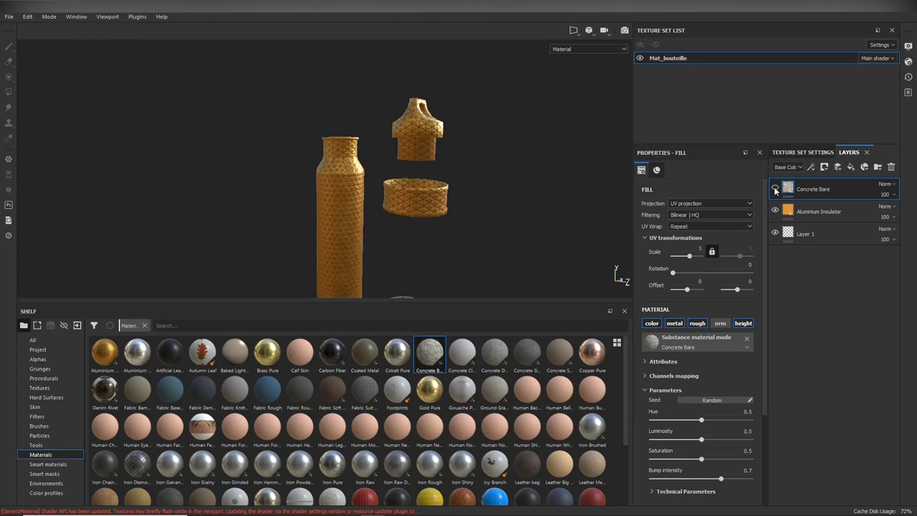
left_click(774, 212)
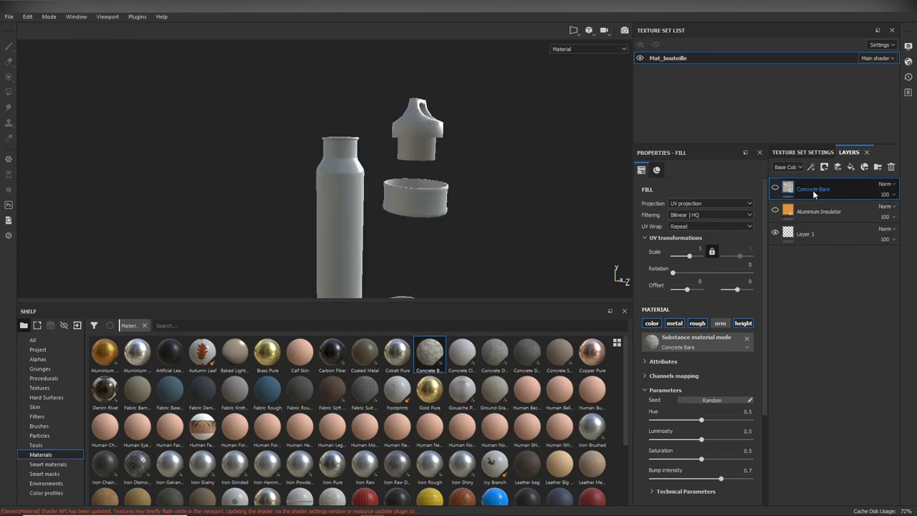
key("Delete")
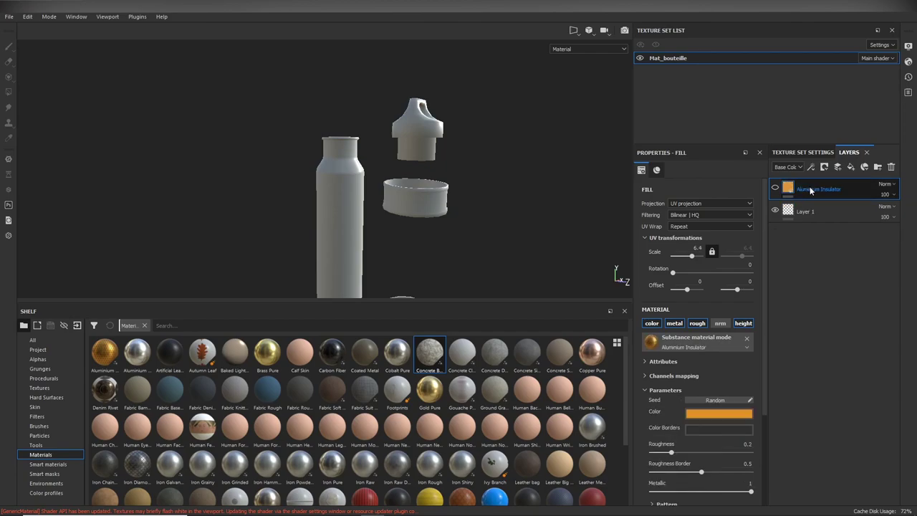
key("Delete")
key("Delete")
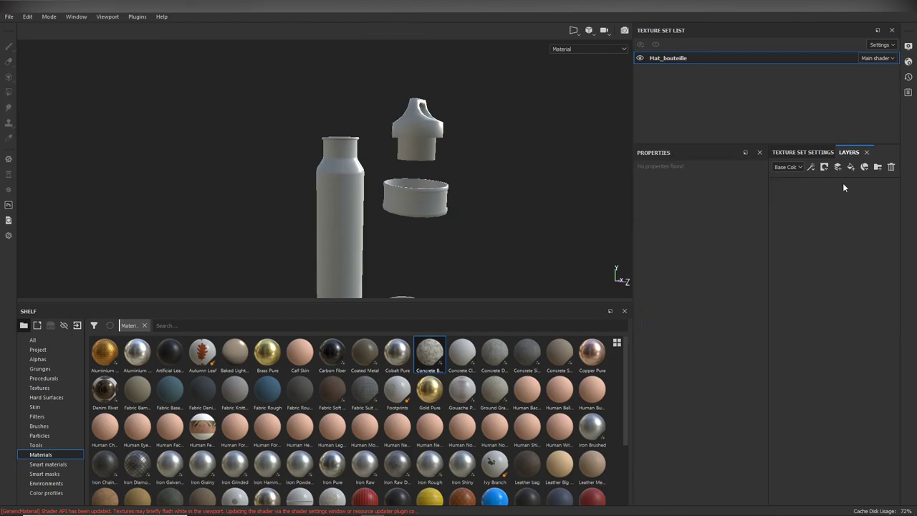
Step: Open Mat_bouteille's Texture Set Settings, check the normal map slot, and open Bake Mesh Maps
left_click(799, 153)
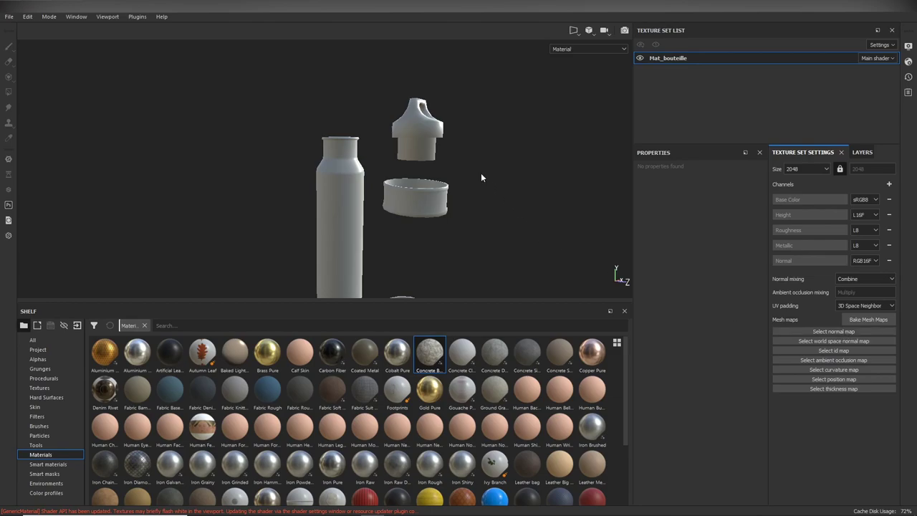
left_click(824, 329)
type("project")
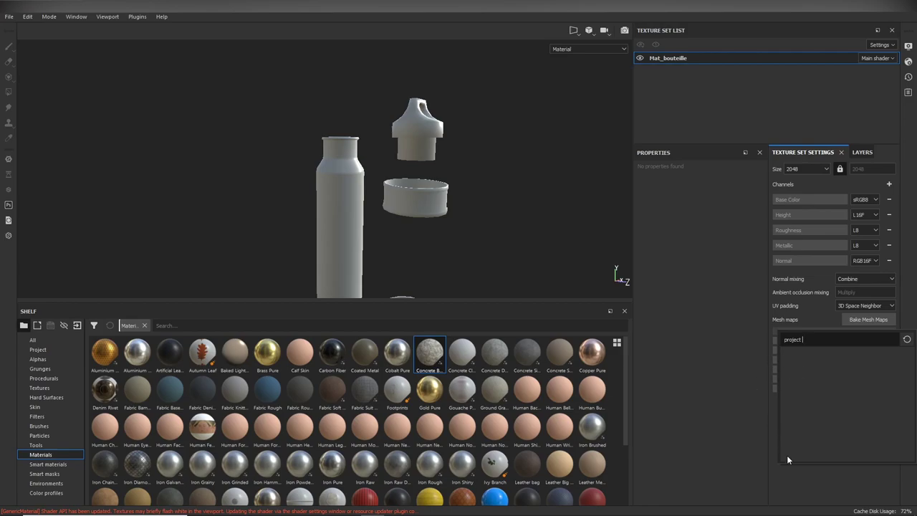
left_click(822, 432)
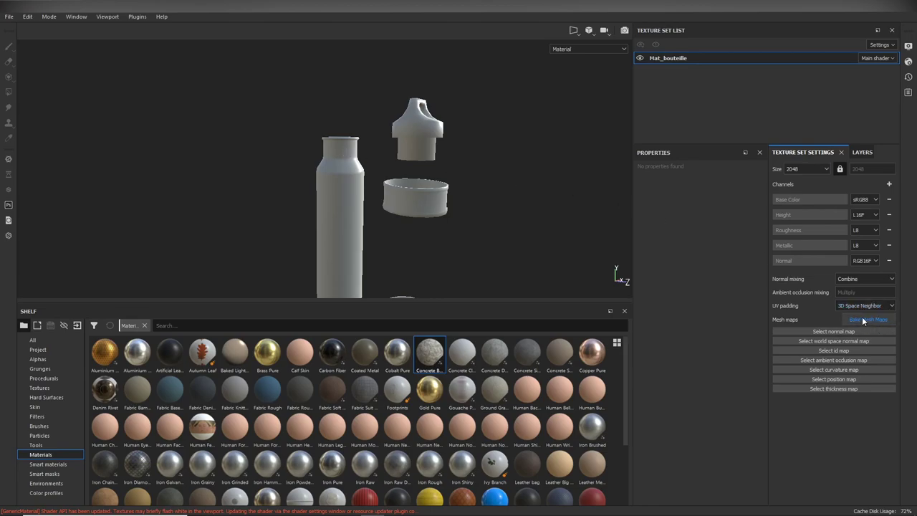
left_click(876, 320)
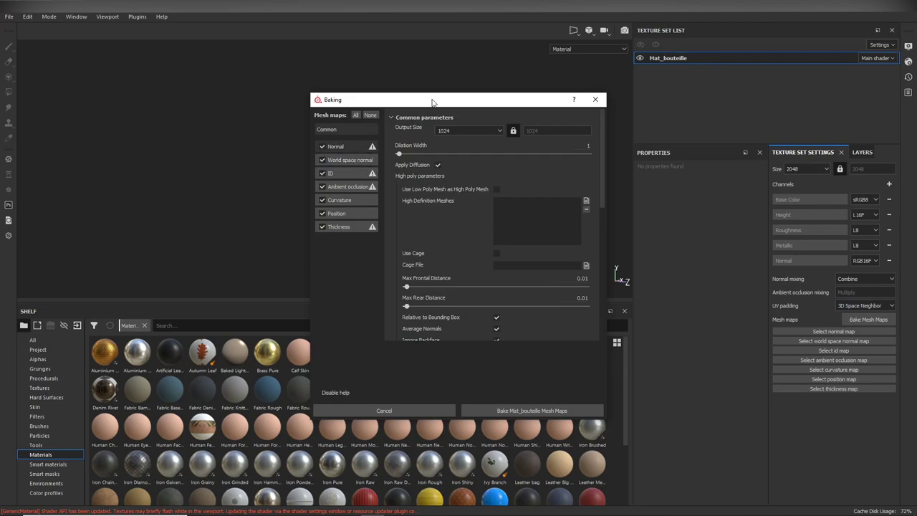
Step: Set the Baking dialog's output size to 2048
mouse_move(434, 100)
left_mouse_down()
mouse_move(423, 83)
mouse_move(436, 95)
left_mouse_up()
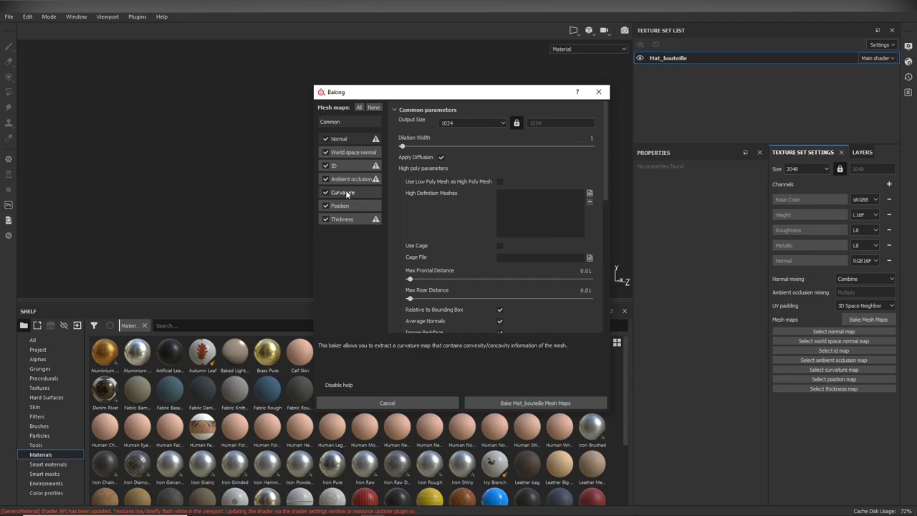
mouse_move(430, 210)
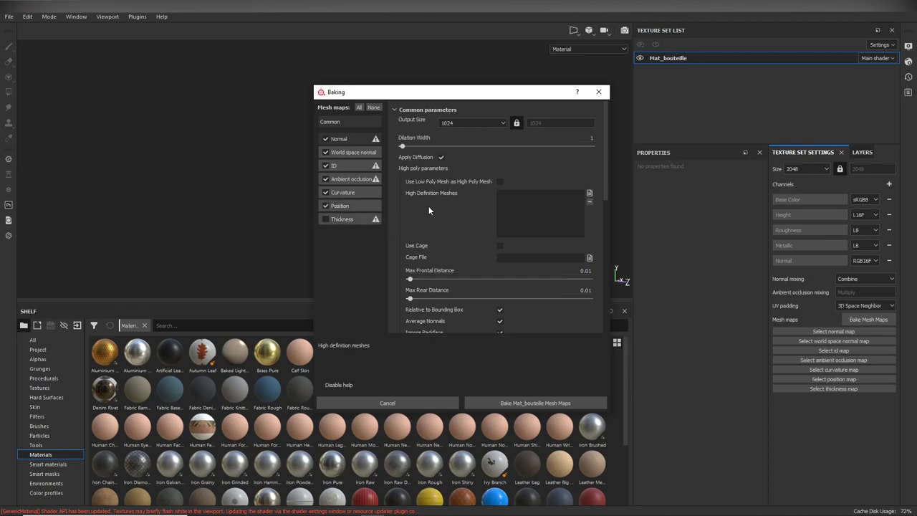
left_click(473, 123)
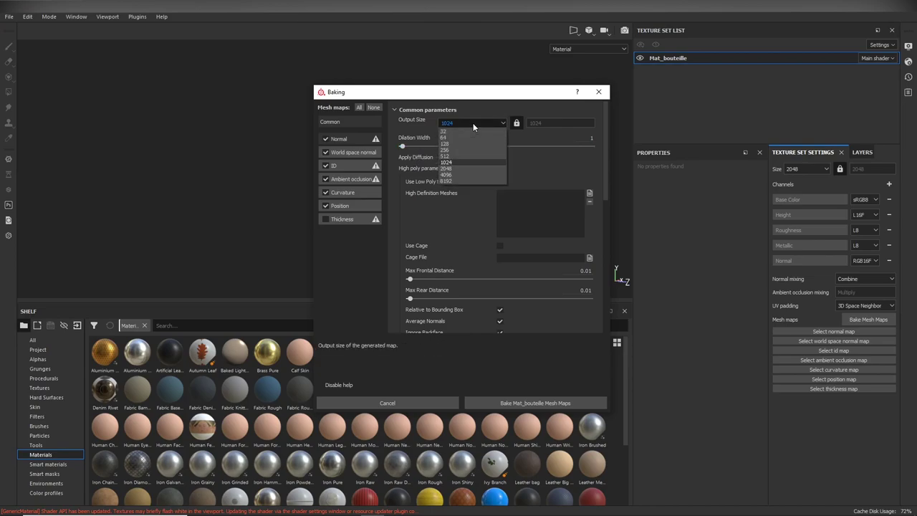
left_click(454, 169)
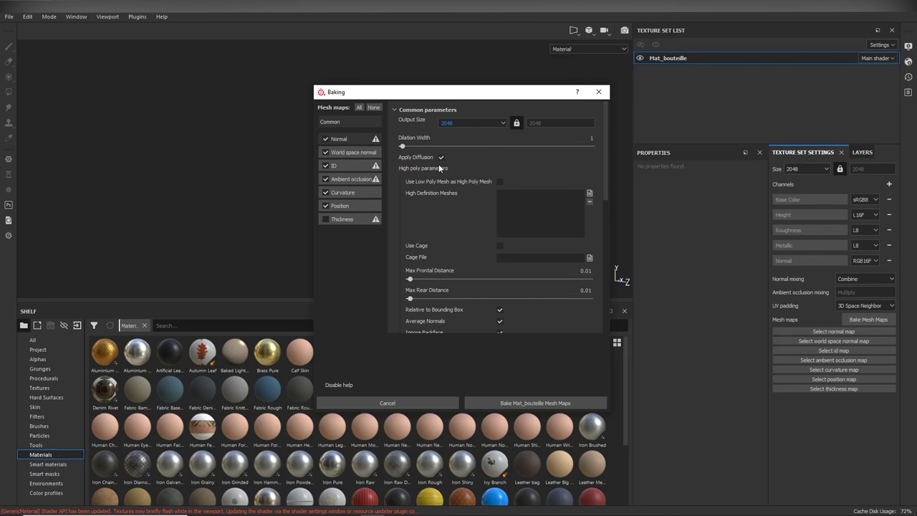
Step: Load bouteille_high_color_id.fbx as the high-definition mesh for the bake
left_click(589, 195)
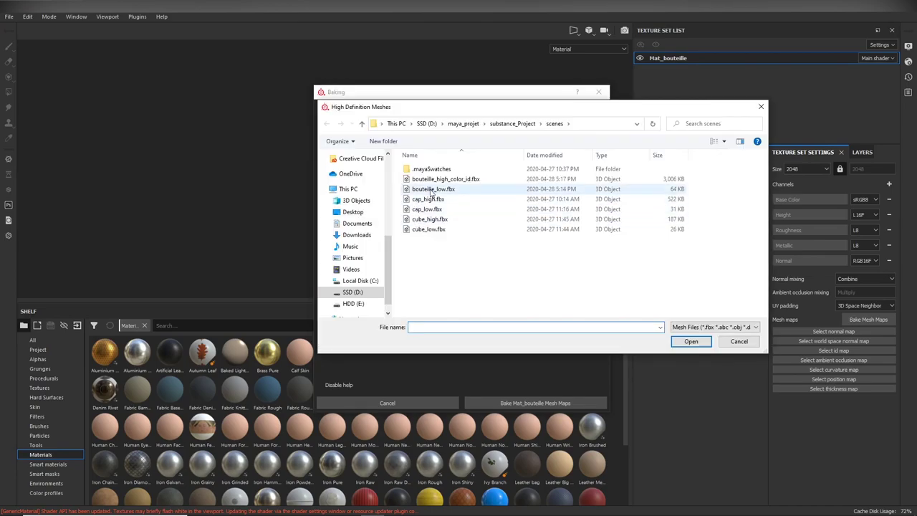
left_click(444, 181)
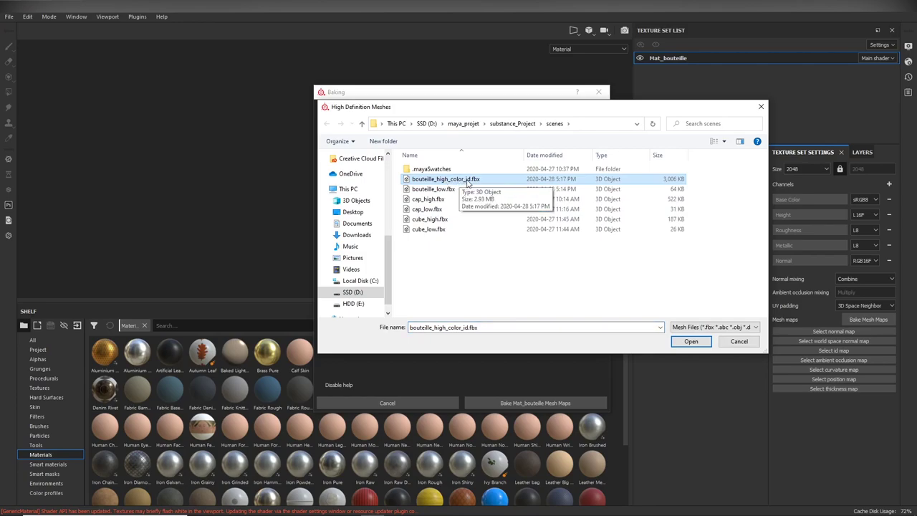
left_click(684, 341)
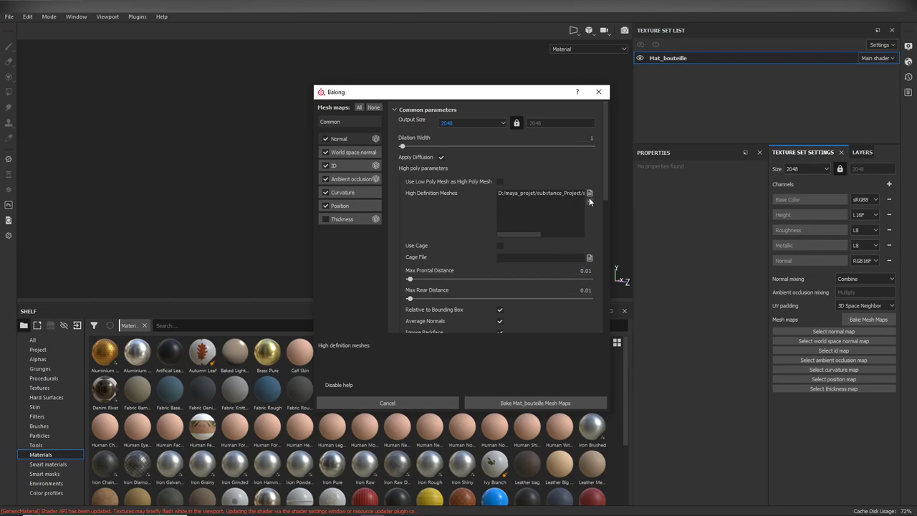
left_click_drag(606, 166, 611, 198)
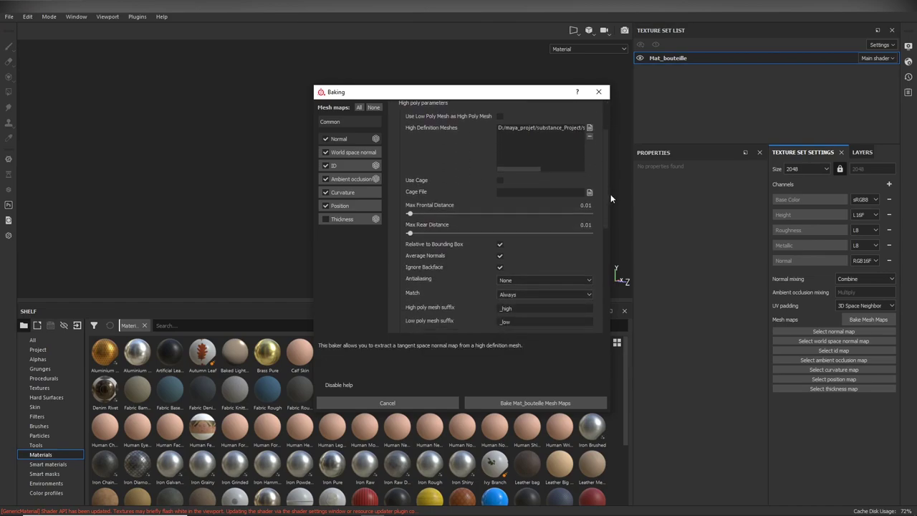
scroll(595, 199, "down", 2)
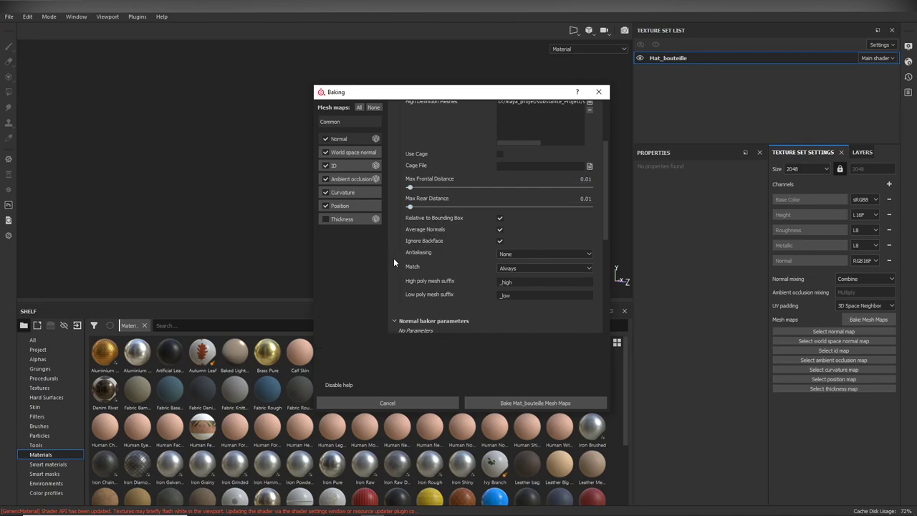
Step: Keep antialiasing at None, set Match to By Mesh Name, and check the _high and _low suffixes
left_click(508, 255)
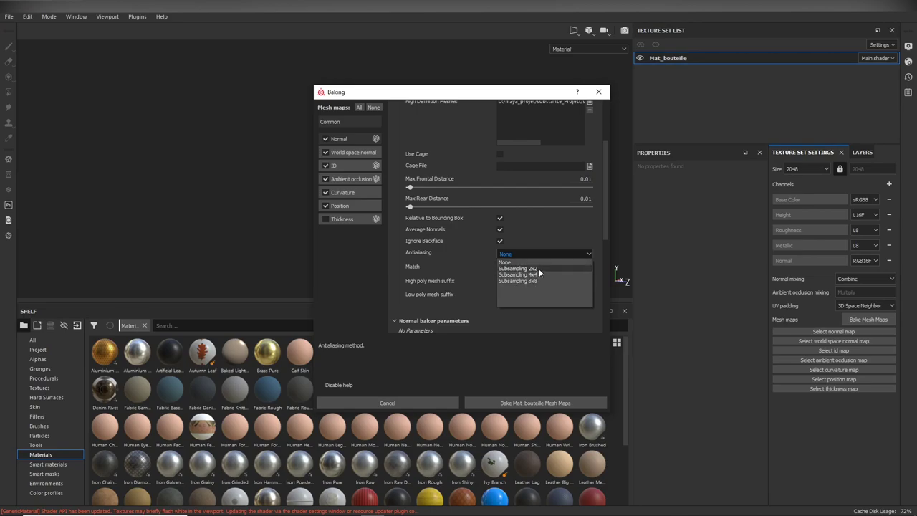
left_click(532, 247)
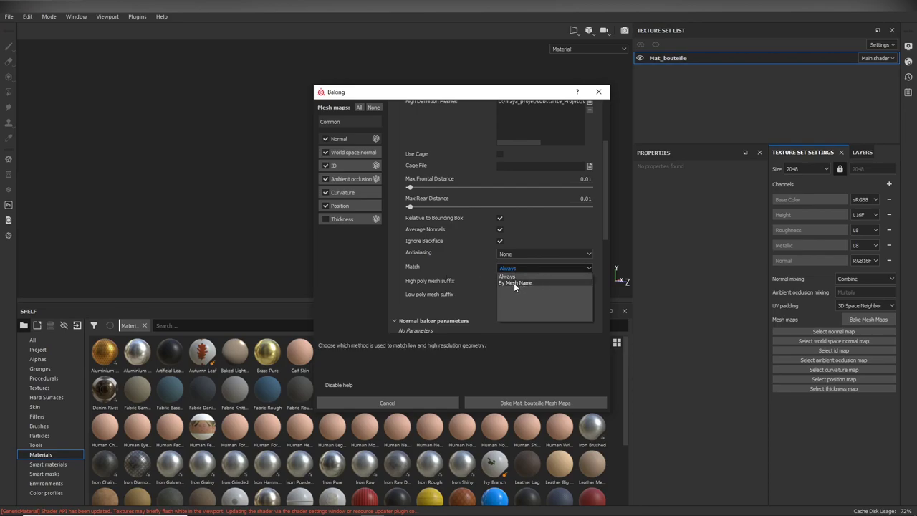
left_click(512, 283)
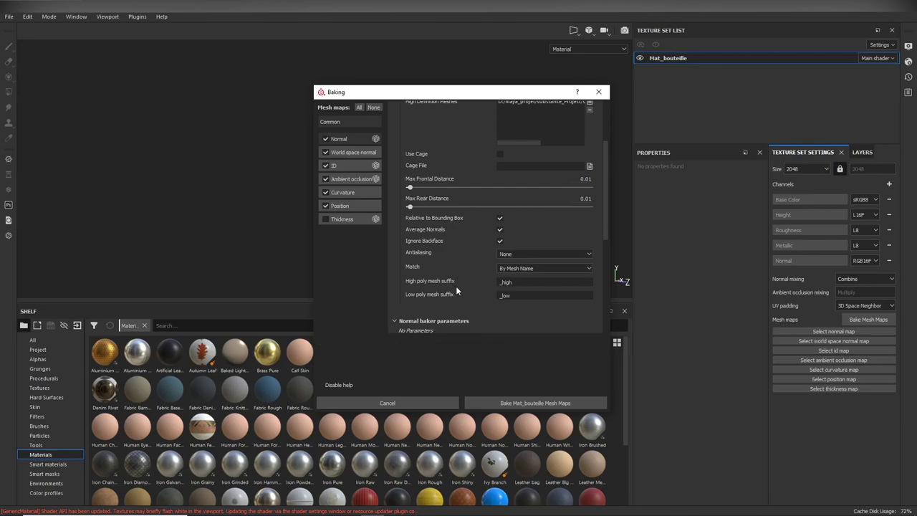
mouse_move(445, 93)
left_mouse_down()
mouse_move(576, 94)
mouse_move(475, 101)
left_mouse_up()
left_click(547, 293)
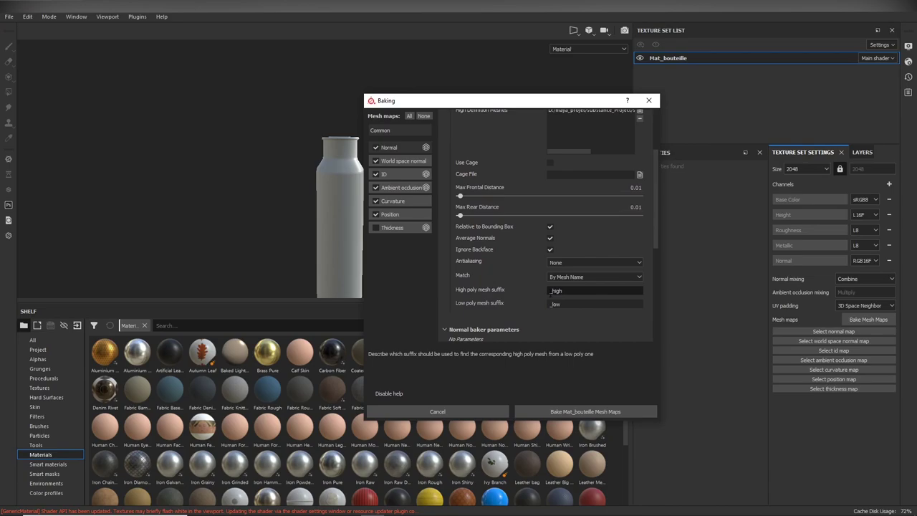
left_click(556, 304)
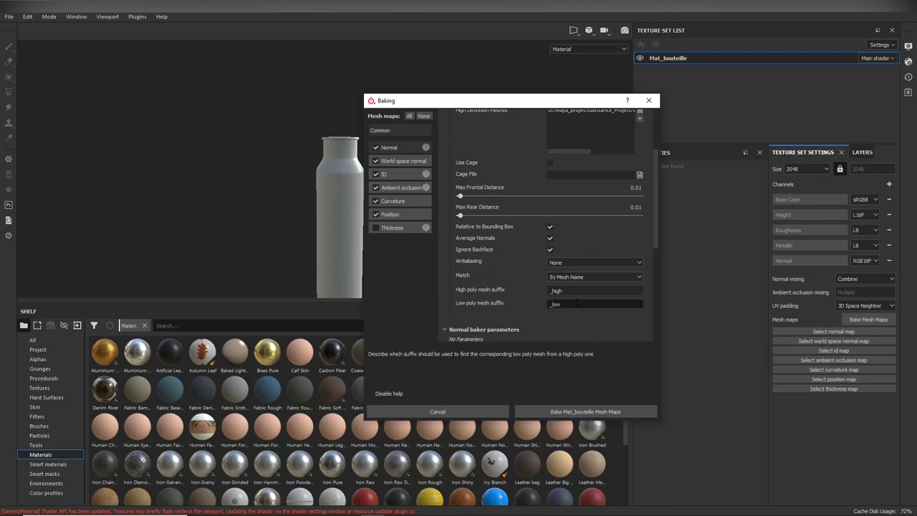
left_click(571, 287)
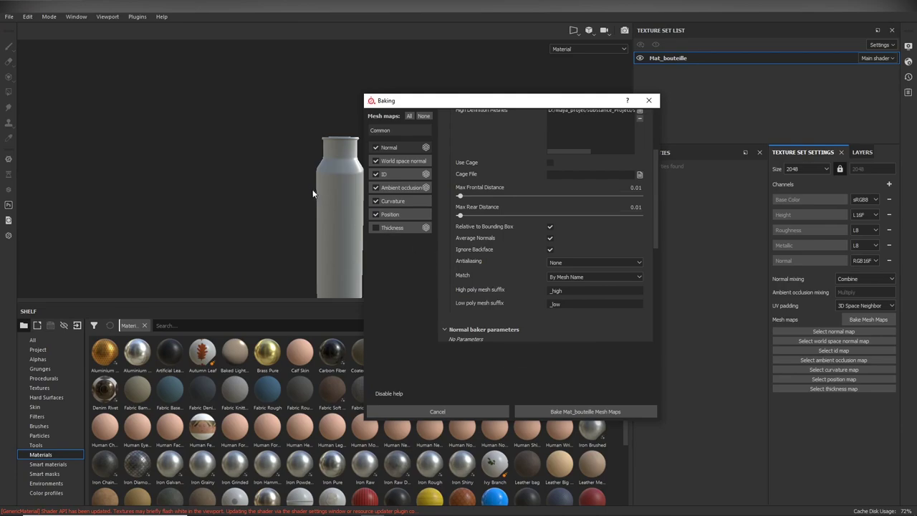
Step: Set the ID baker's Color Source to Material Color, then return to Common parameters
left_click(400, 177)
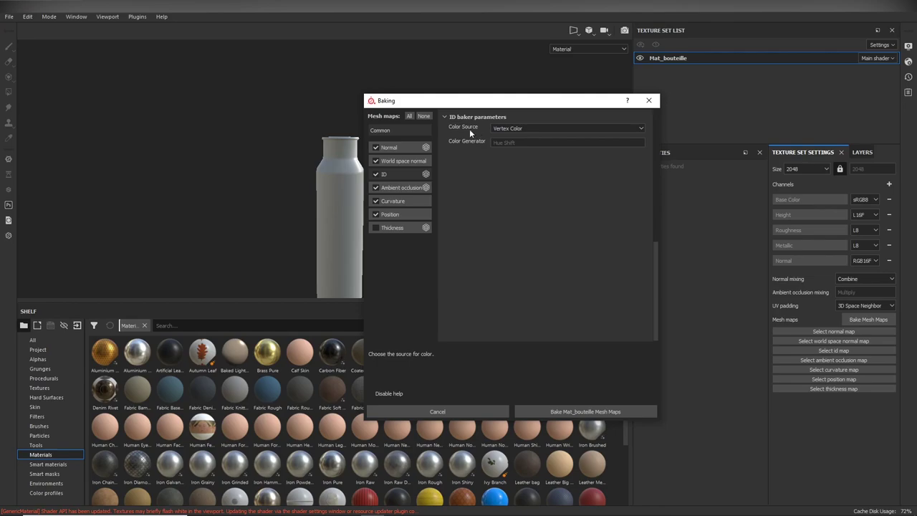
left_click(519, 129)
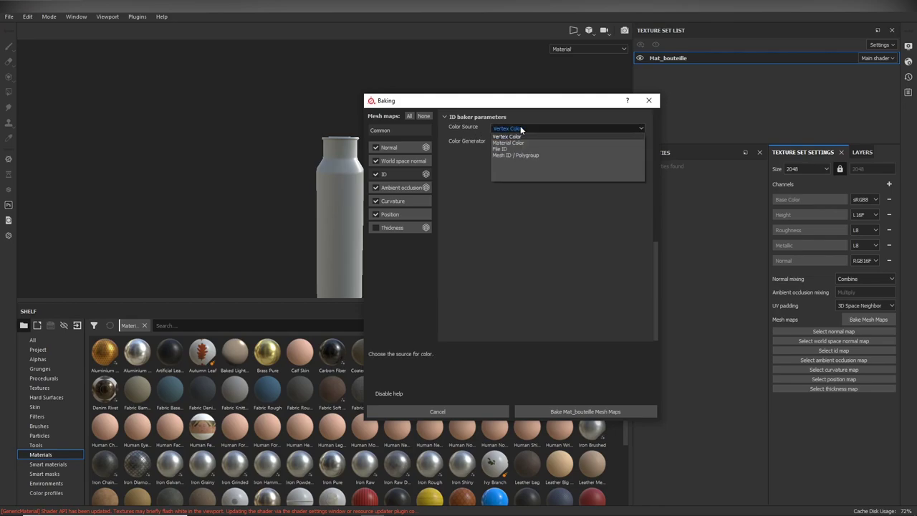
left_click(523, 143)
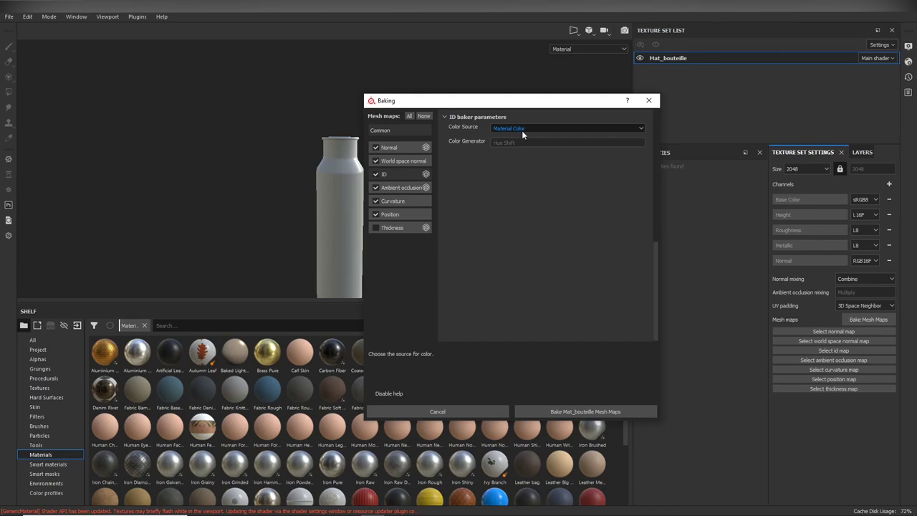
left_click_drag(448, 102, 522, 105)
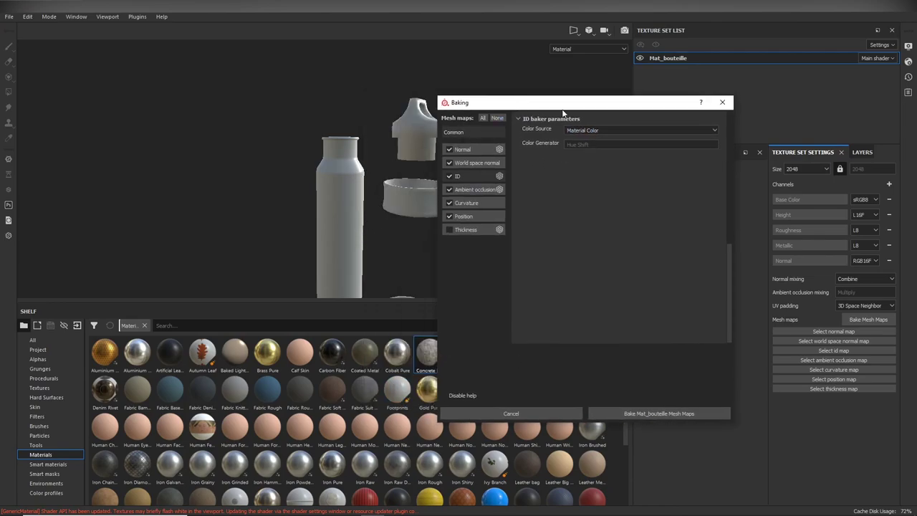
left_click_drag(573, 107, 476, 106)
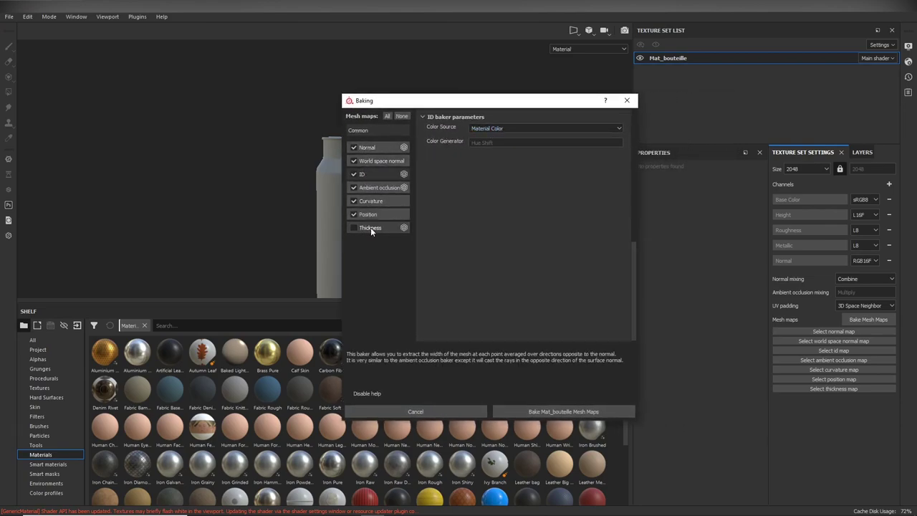
left_click(378, 130)
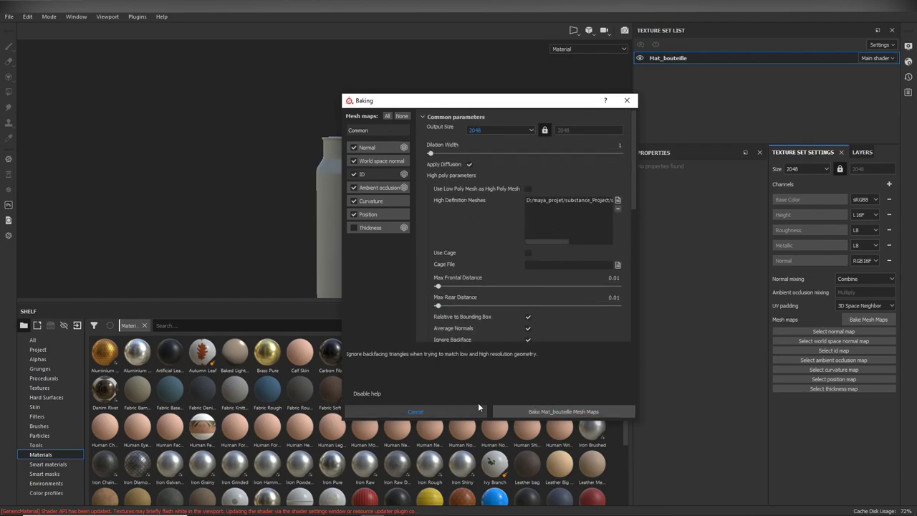
Step: Bake Mat_bouteille's six mesh maps, dismiss the finished report, and orbit around the bottle to inspect the result
left_click(560, 414)
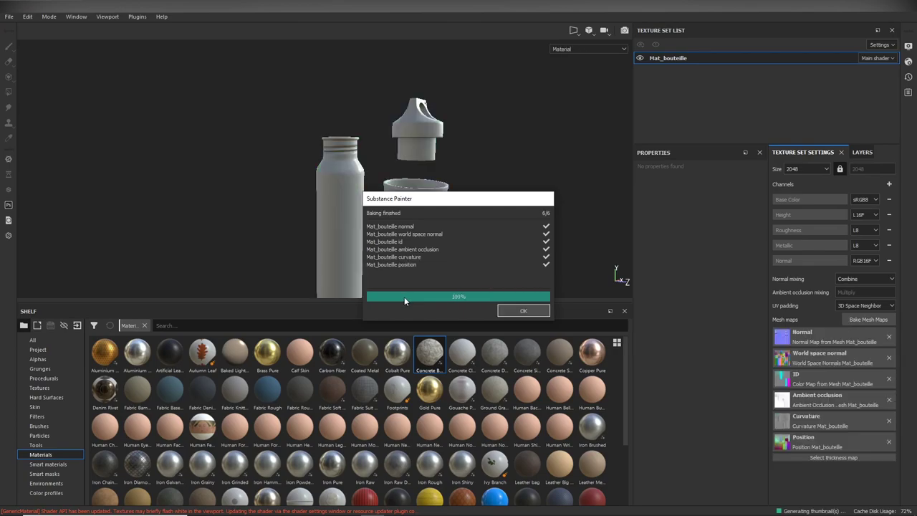
left_click(520, 309)
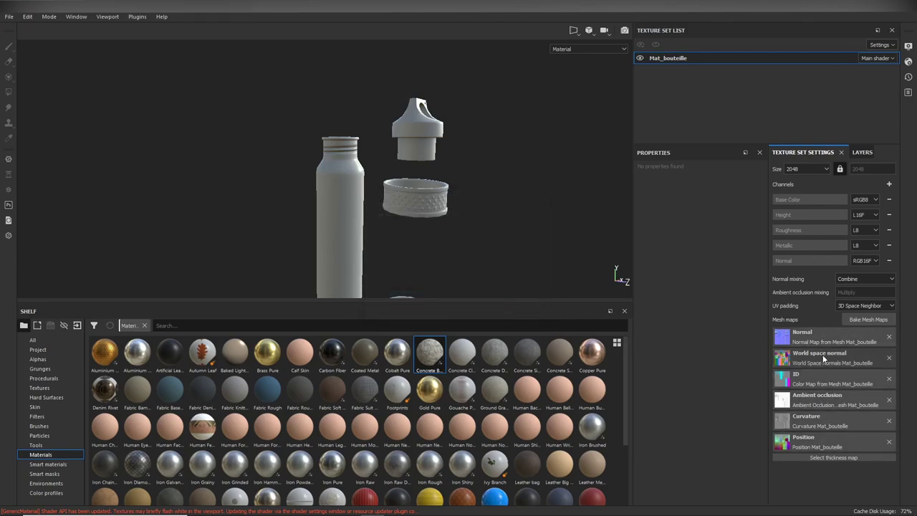
scroll(477, 194, "up", 2)
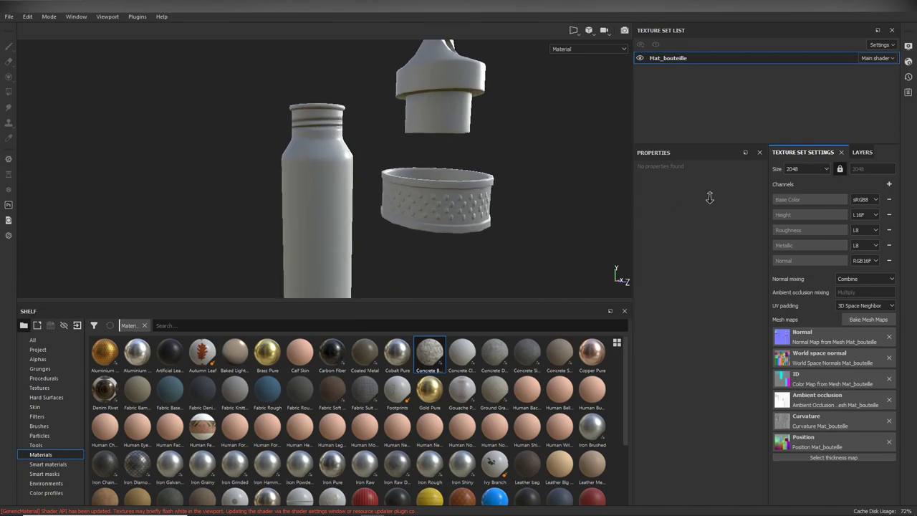
scroll(477, 195, "up", 2)
mouse_move(477, 195)
left_mouse_down("alt")
mouse_move(446, 139)
mouse_move(452, 243)
mouse_move(449, 179)
mouse_move(385, 188)
mouse_move(283, 154)
left_mouse_up("alt")
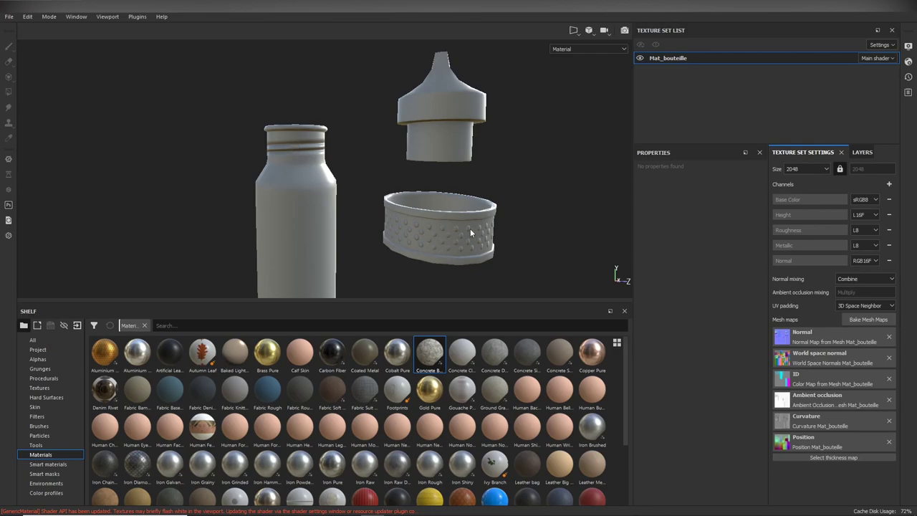
mouse_move(469, 228)
left_mouse_down("alt")
mouse_move(399, 231)
mouse_move(485, 125)
mouse_move(500, 135)
mouse_move(305, 158)
mouse_move(341, 196)
mouse_move(409, 170)
mouse_move(446, 180)
mouse_move(389, 174)
mouse_move(414, 137)
mouse_move(402, 168)
mouse_move(500, 131)
left_mouse_up("alt")
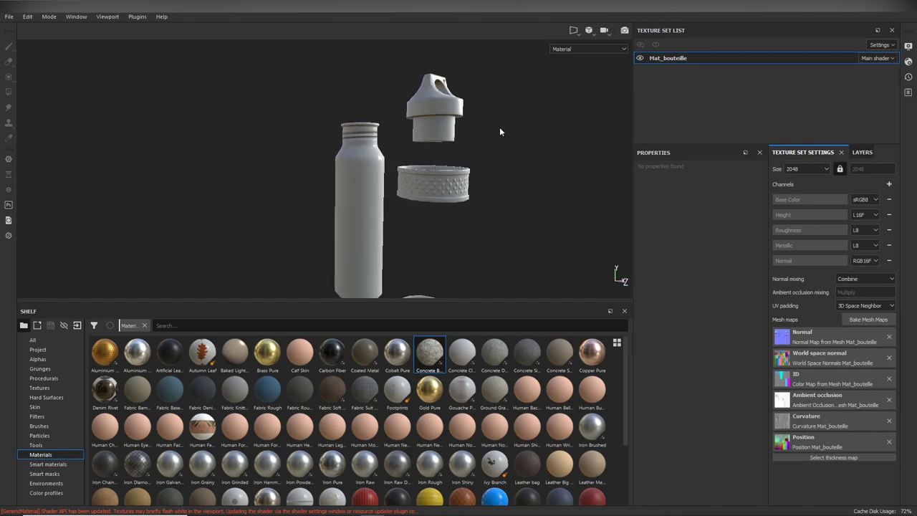
Step: Cycle the viewport through the baked Normal, World space normal, ID, AO, Position and Thickness maps
left_click(583, 48)
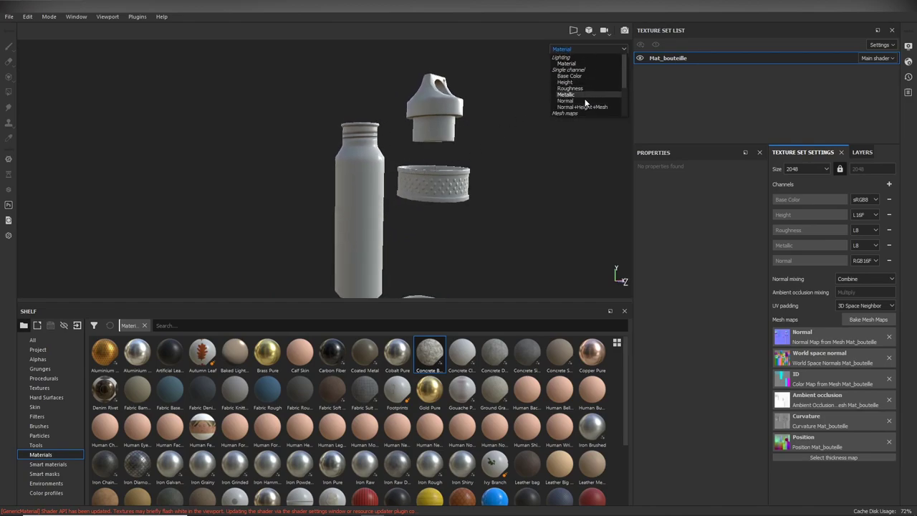
scroll(586, 104, "down", 3)
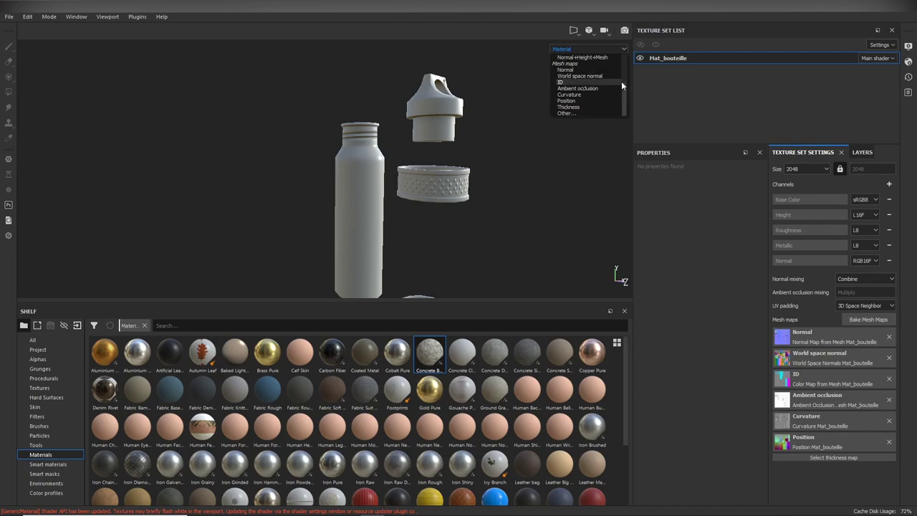
left_click_drag(623, 85, 627, 45)
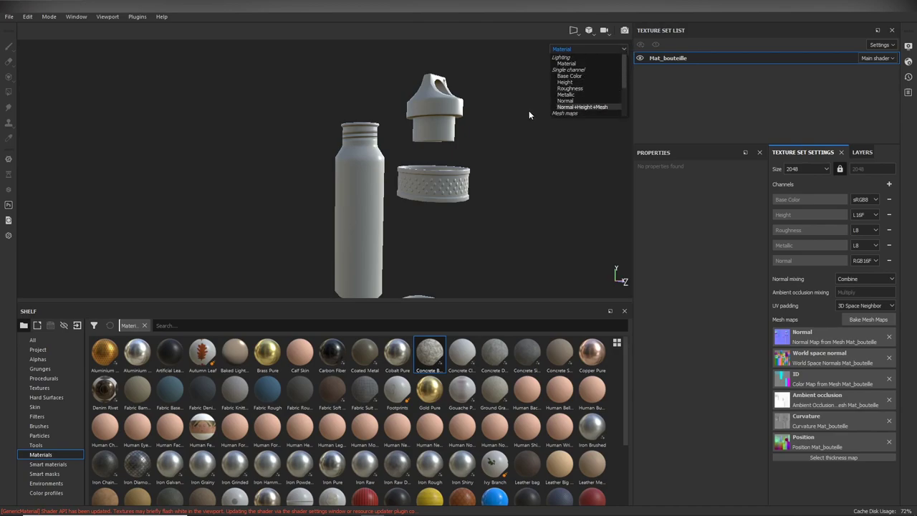
key("b")
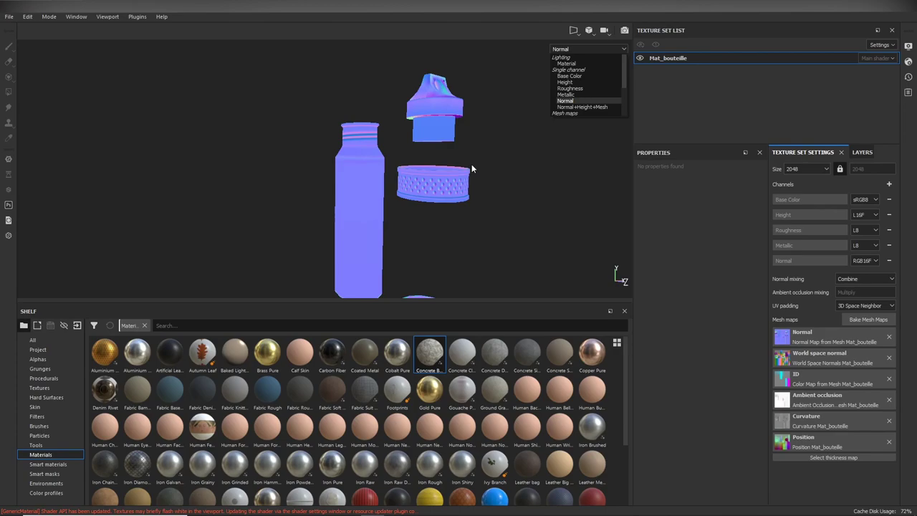
key("b")
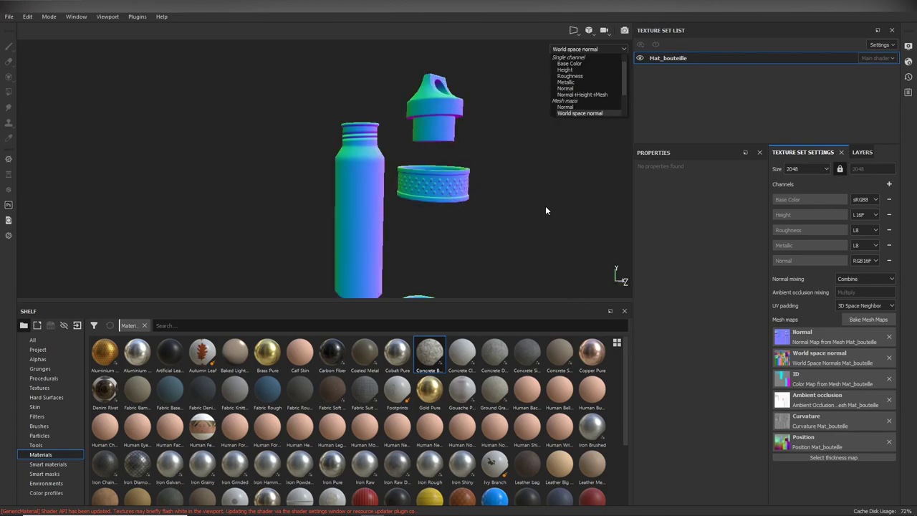
key("b")
key("b")
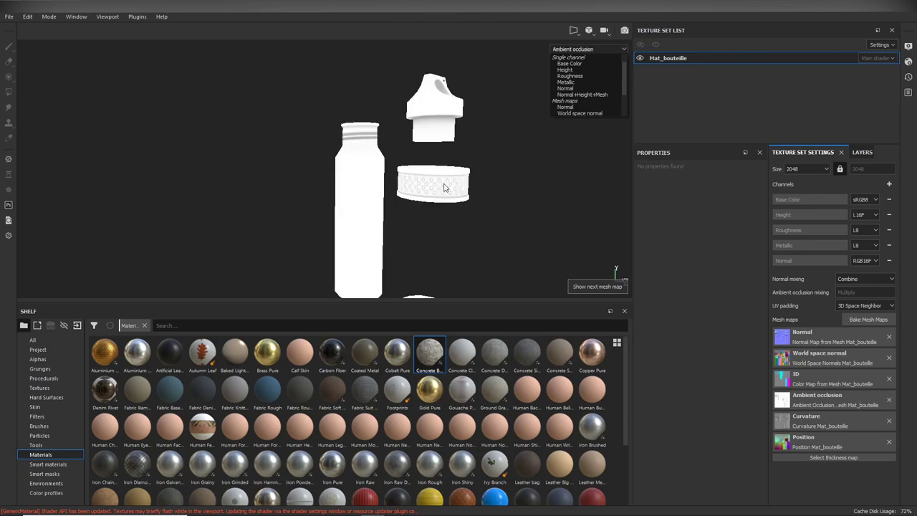
key("b")
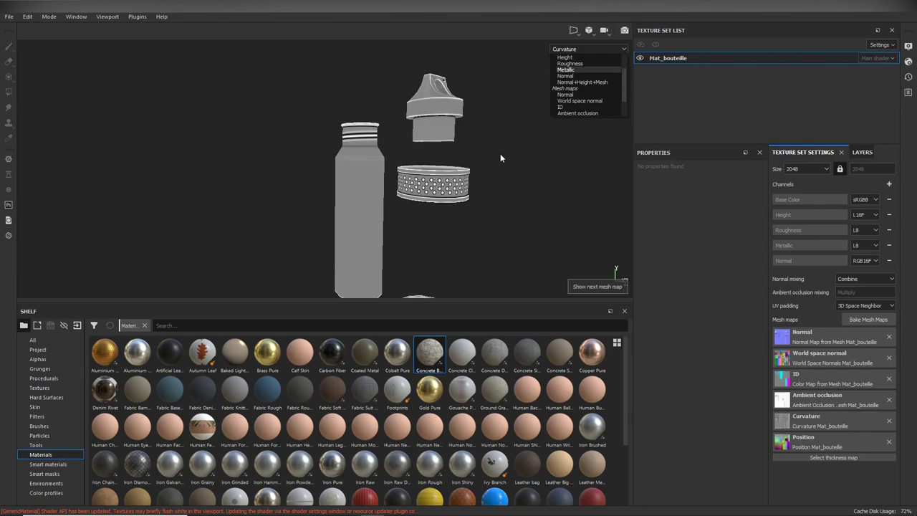
key("b")
key("b")
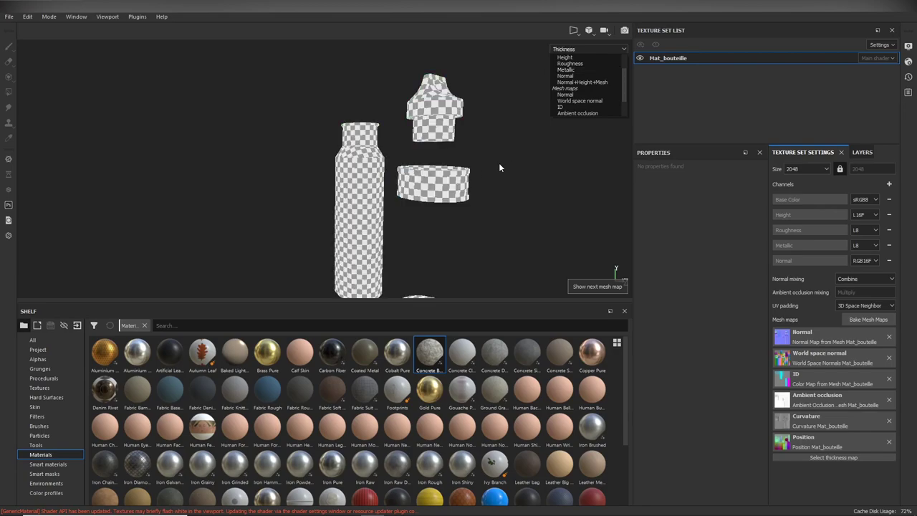
key("b")
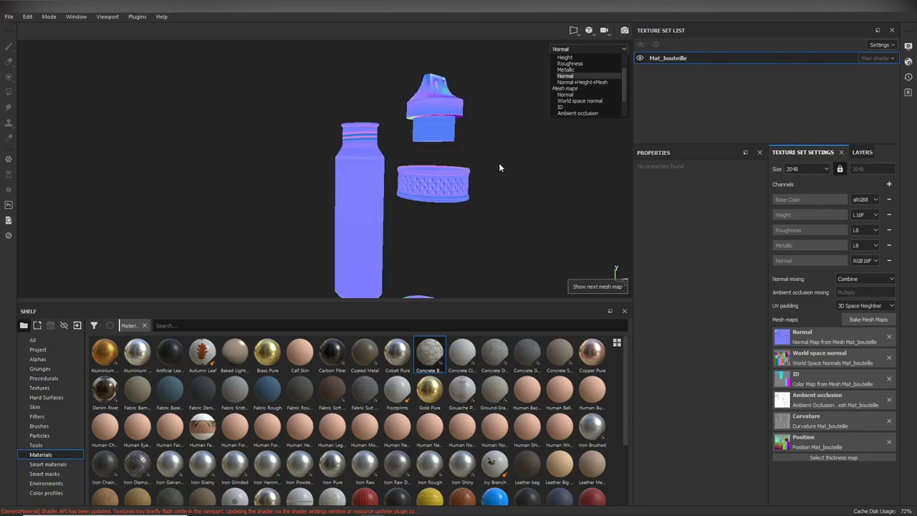
key("b")
key("b")
key("b")
key("b")
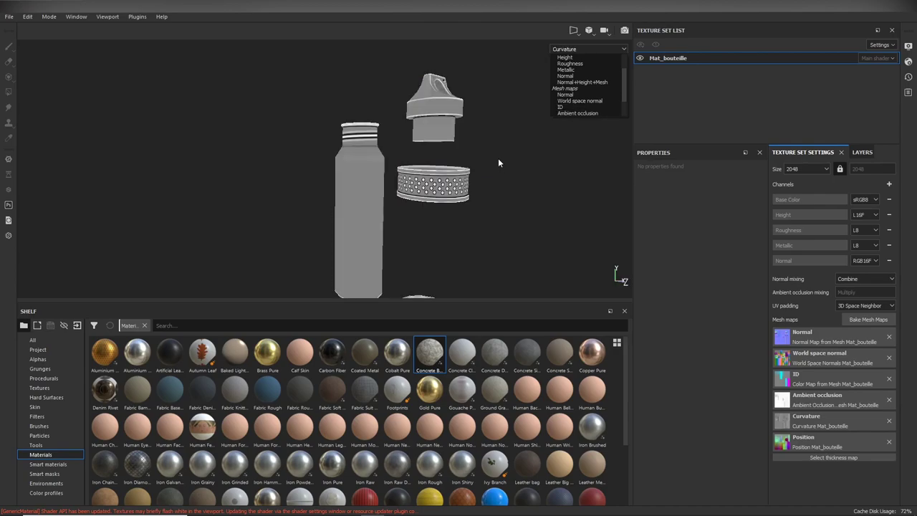
Step: Step through the material channels with C, then display the baked ID map in the viewport
key("c")
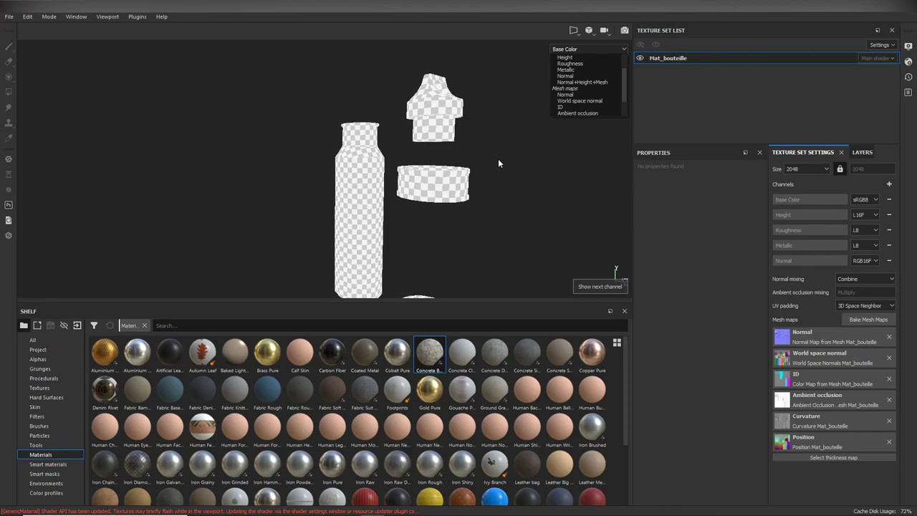
key("c")
key("c")
key("c")
key("c")
key("c")
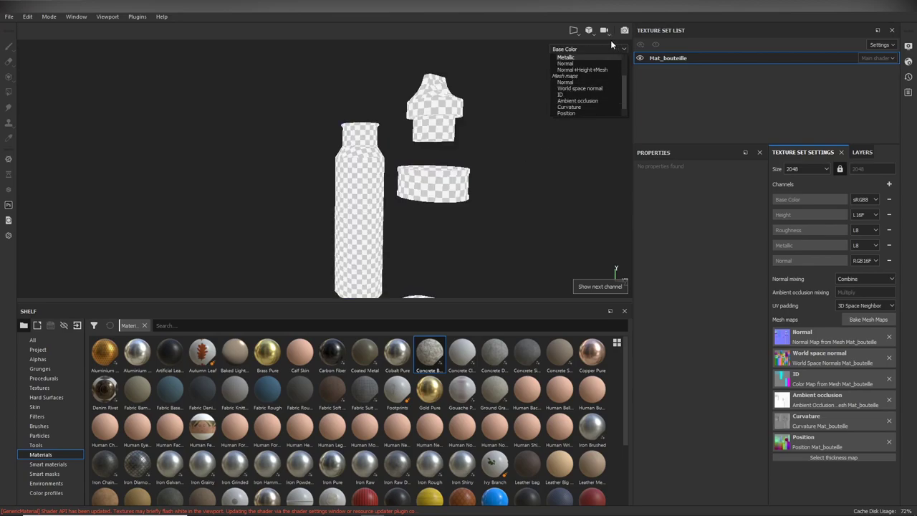
scroll(573, 57, "down", 1)
scroll(572, 58, "down", 1)
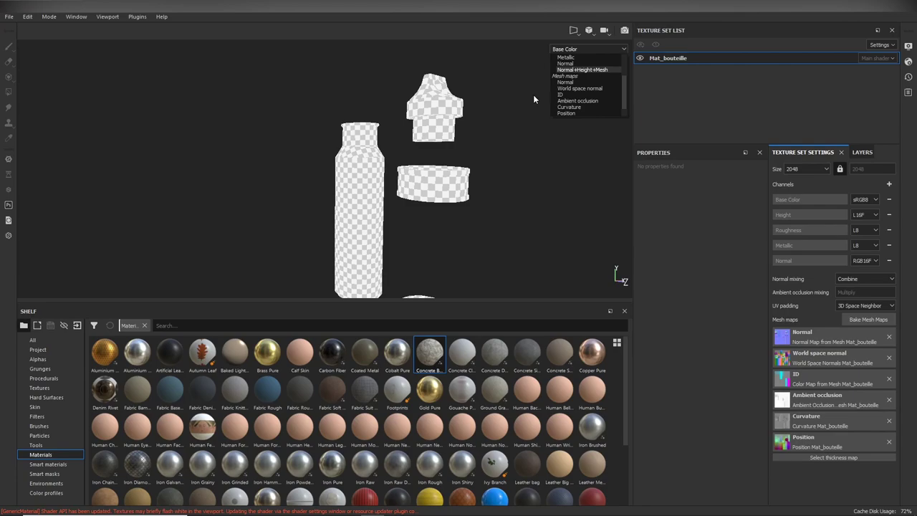
left_click(566, 95)
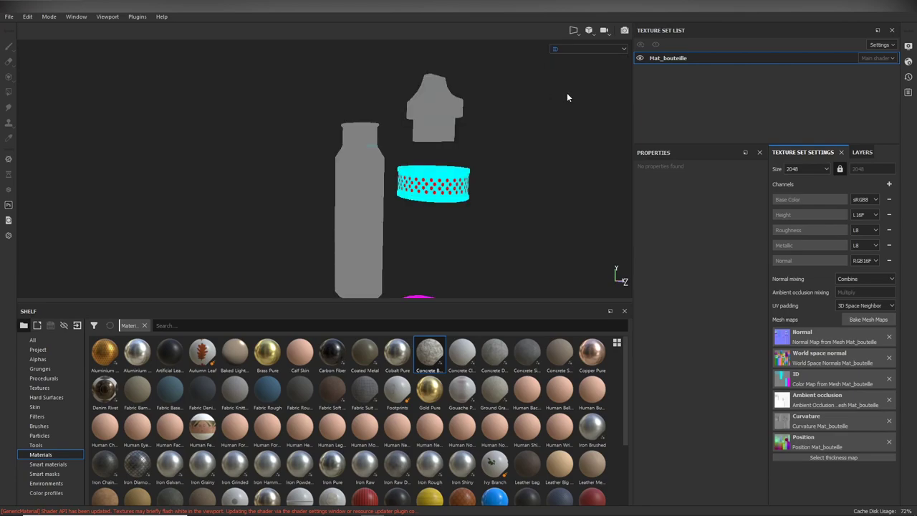
Step: Zoom and pan the viewport until the cyan ring with its red dots fills the view
scroll(544, 159, "up", 2)
scroll(489, 188, "up", 2)
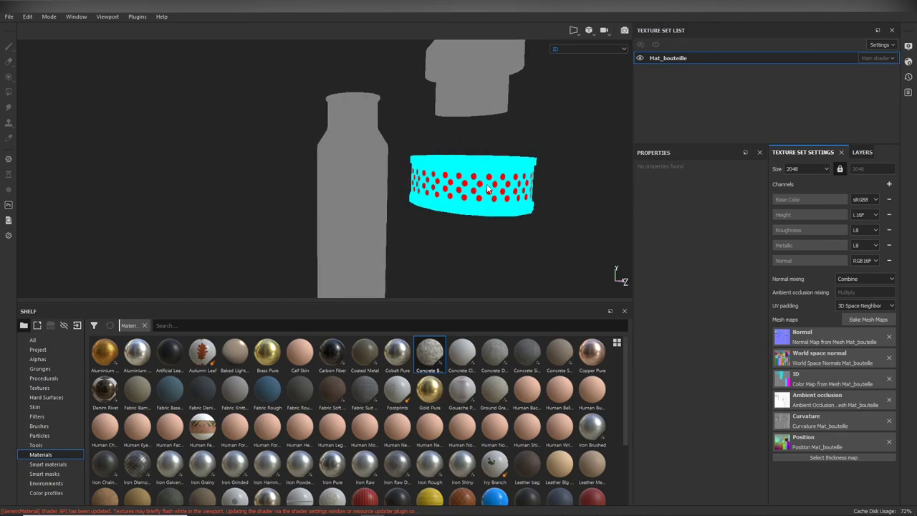
middle_click_drag(489, 188, 346, 184)
scroll(346, 184, "up", 3)
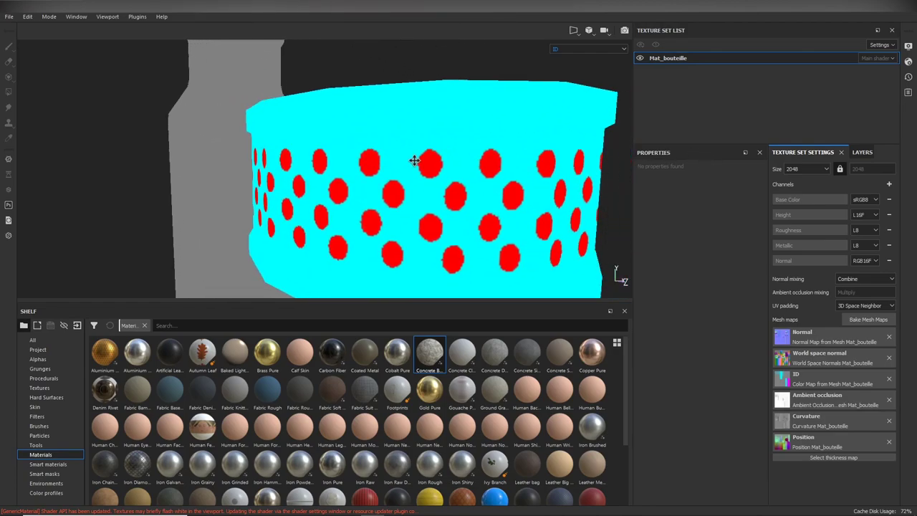
middle_click_drag(415, 160, 340, 155)
scroll(340, 156, "up", 2)
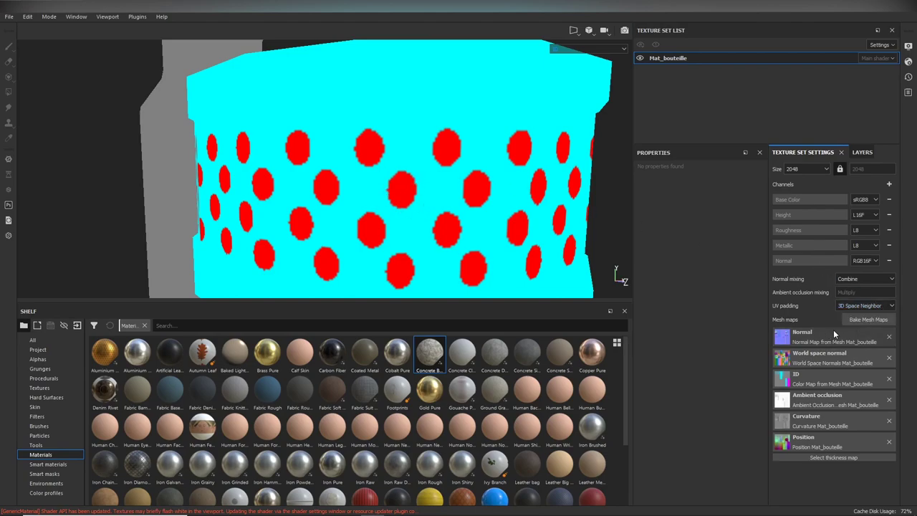
Step: Untick Position, Curvature, Ambient occlusion, World space normal and Normal so only ID will bake
left_click(877, 321)
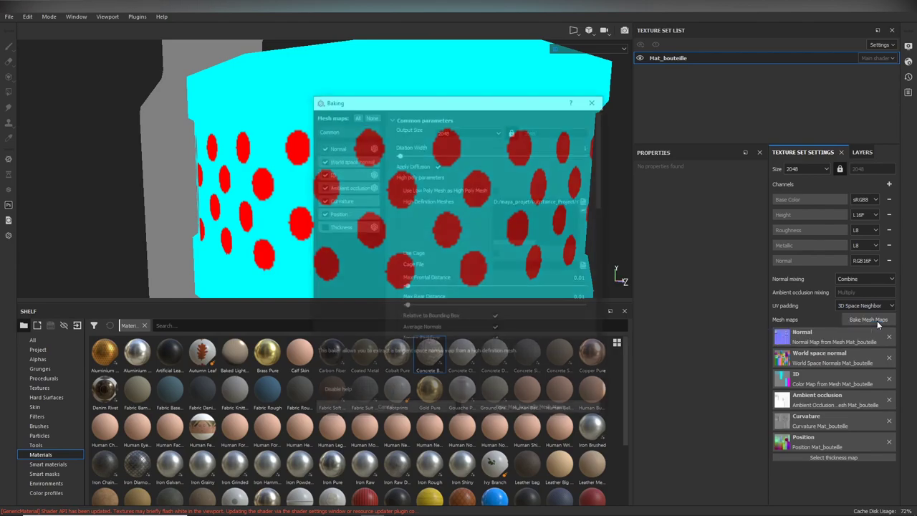
left_click(322, 213)
left_click(322, 200)
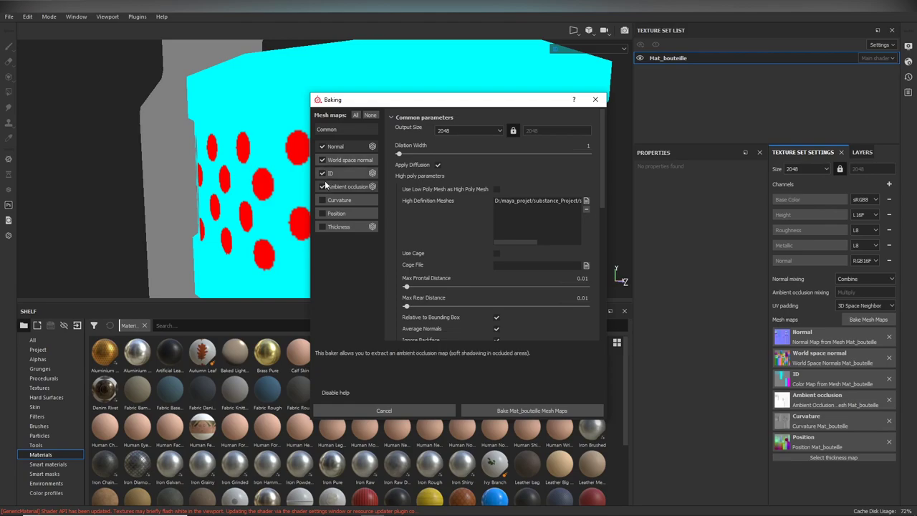
left_click(322, 159)
left_click(322, 186)
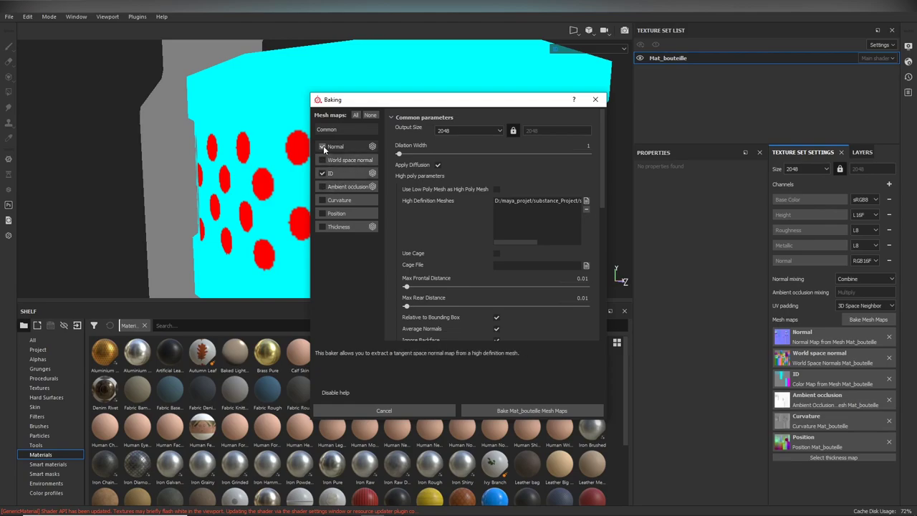
left_click(322, 147)
Step: Set antialiasing to Subsampling 8x8 and bake the ID map
left_click_drag(602, 193, 596, 253)
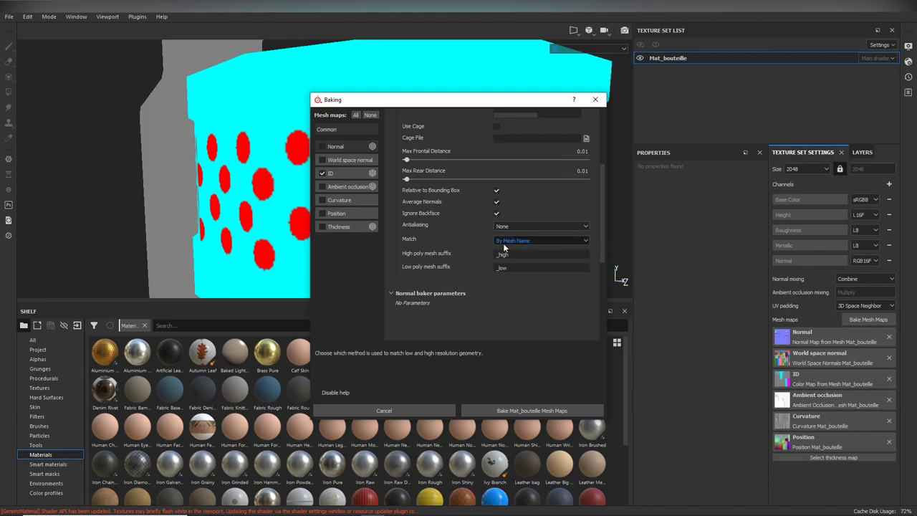
left_click(522, 226)
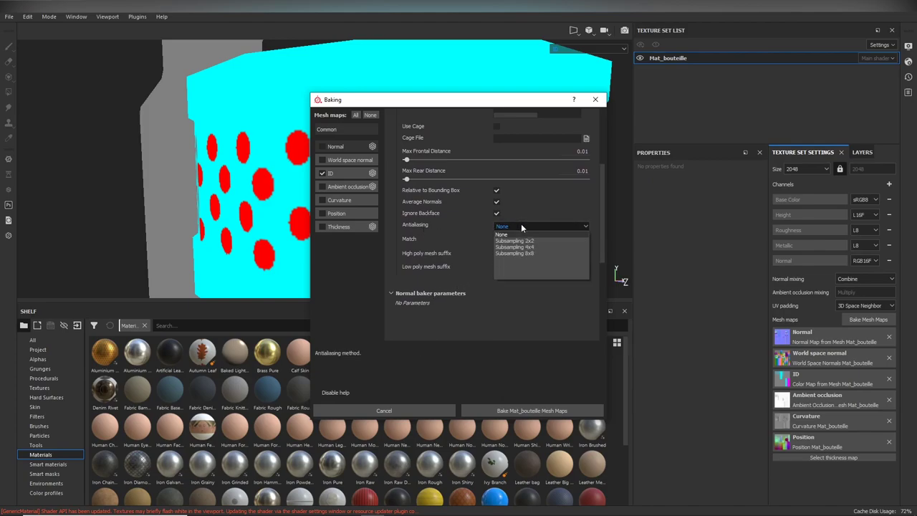
left_click(531, 253)
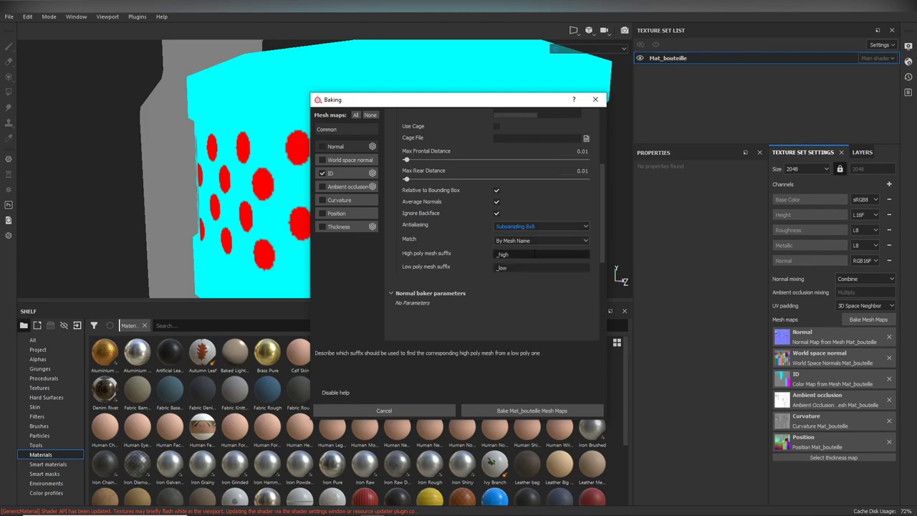
left_click(541, 413)
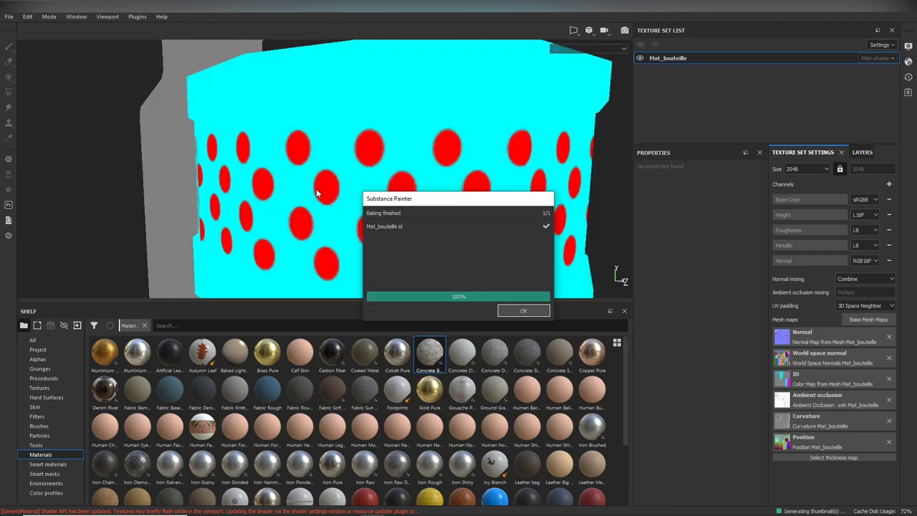
left_click(524, 311)
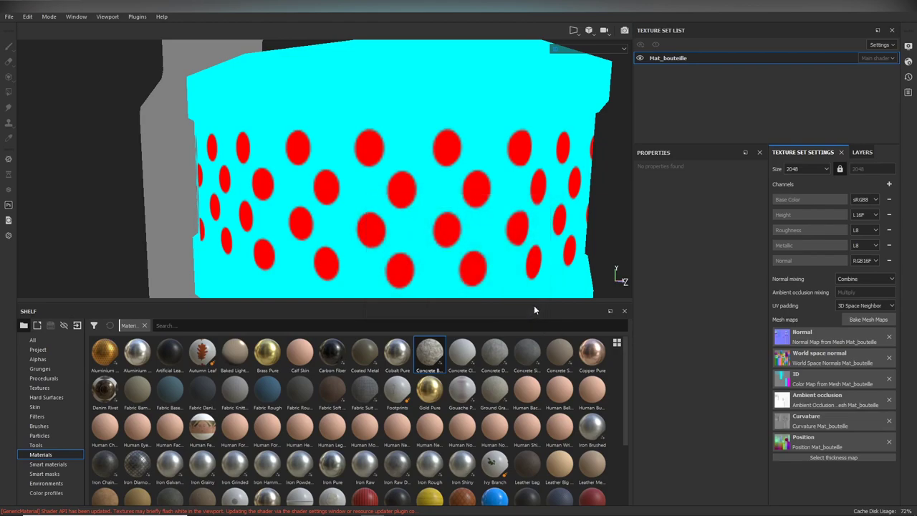
Step: Preview the Normal map, re-tick Normal, World space normal, AO, Curvature and Position, and bake all six
left_click(592, 51)
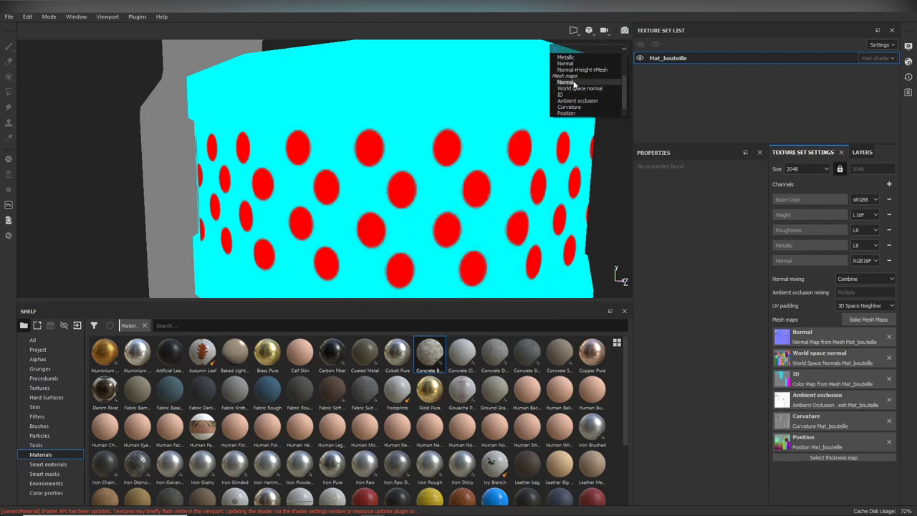
left_click(582, 82)
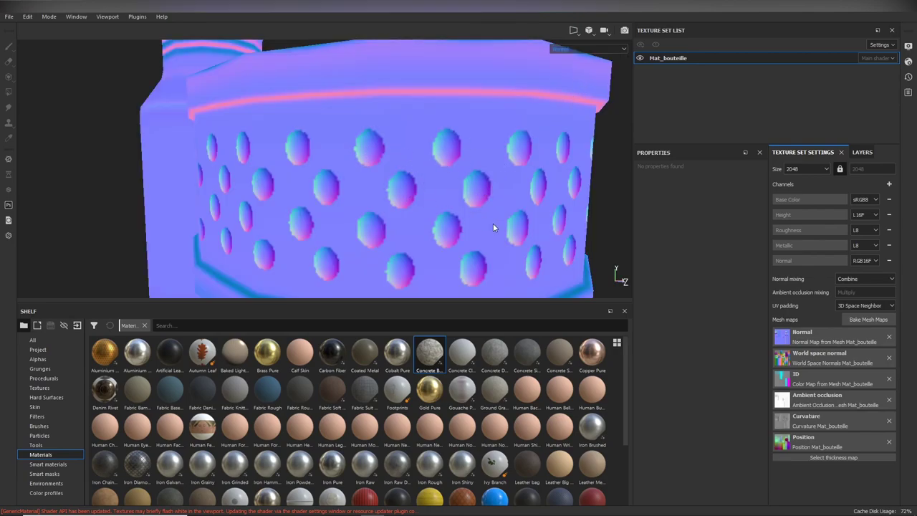
left_click(872, 320)
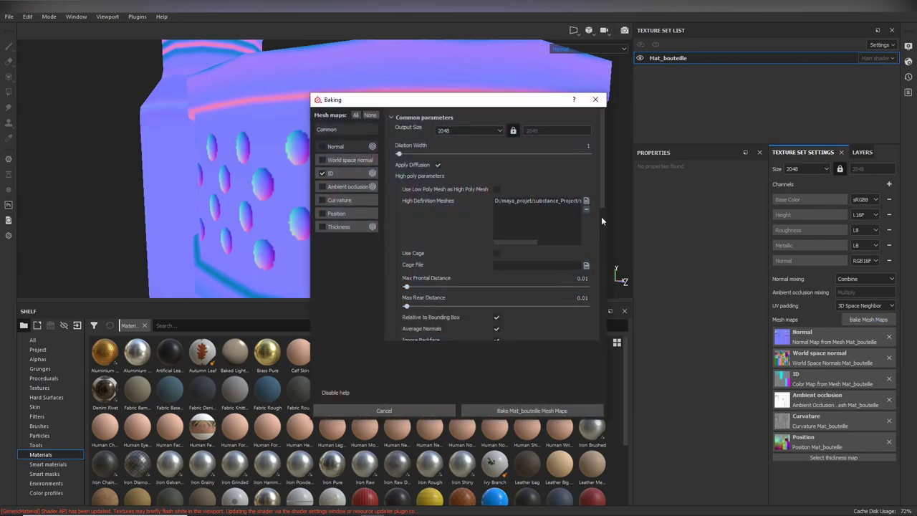
mouse_move(602, 188)
left_mouse_down()
mouse_move(601, 248)
mouse_move(598, 236)
left_mouse_up()
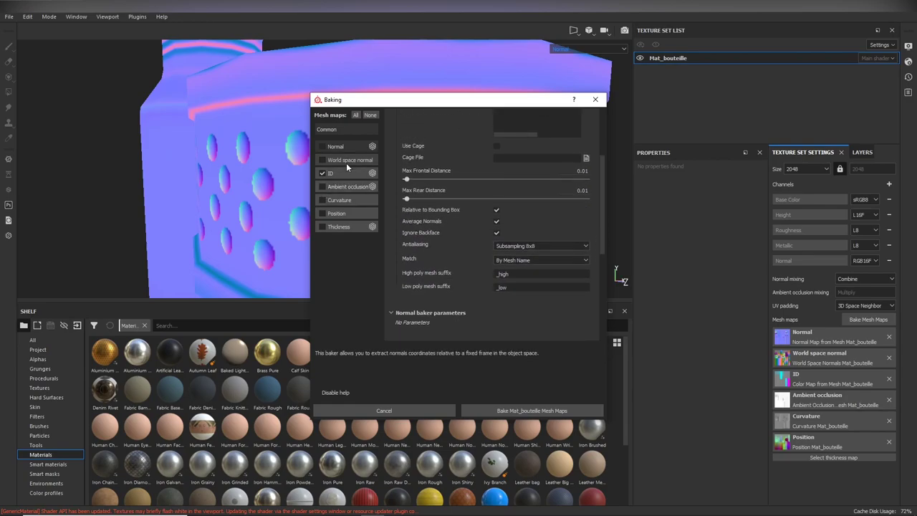
left_click(328, 147)
left_click(324, 161)
left_click(324, 186)
left_click(323, 200)
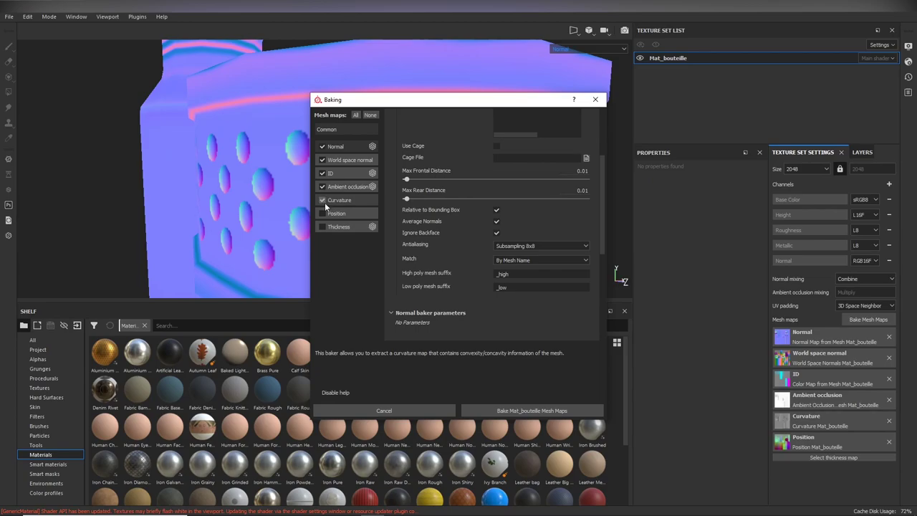
left_click(323, 214)
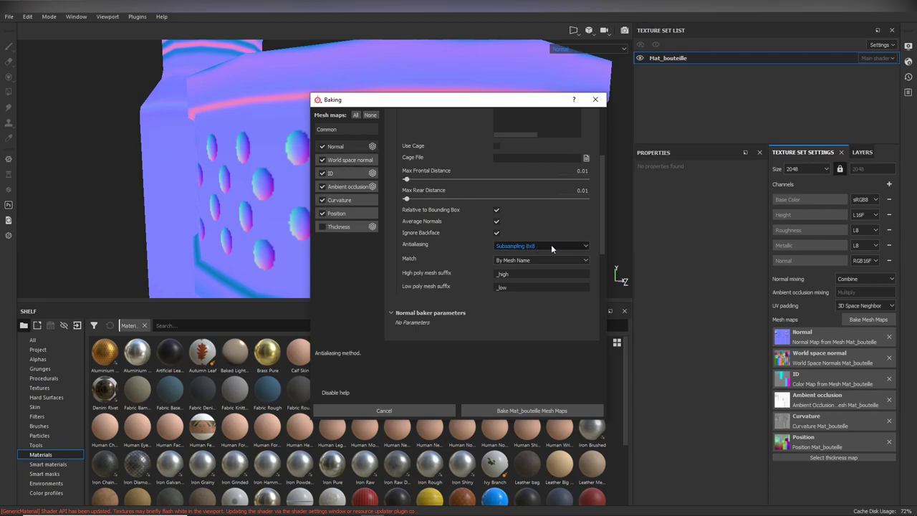
left_click(544, 414)
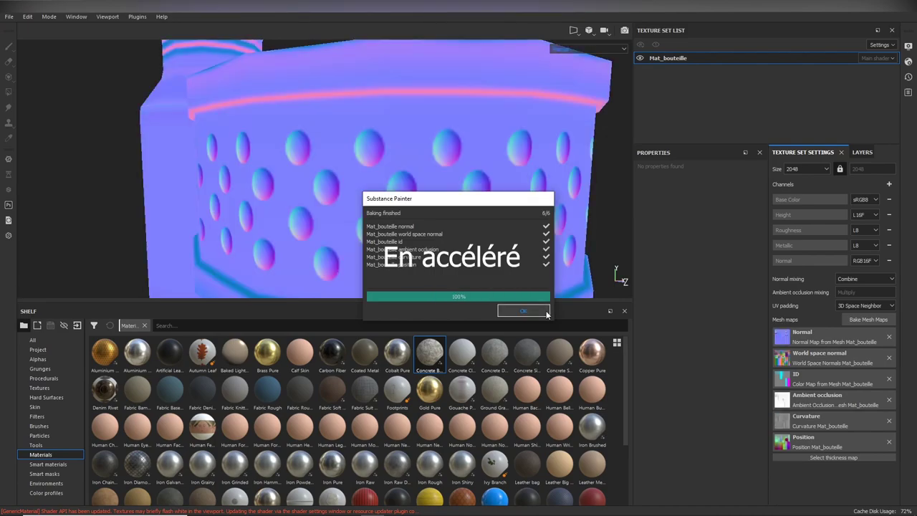
left_click(547, 312)
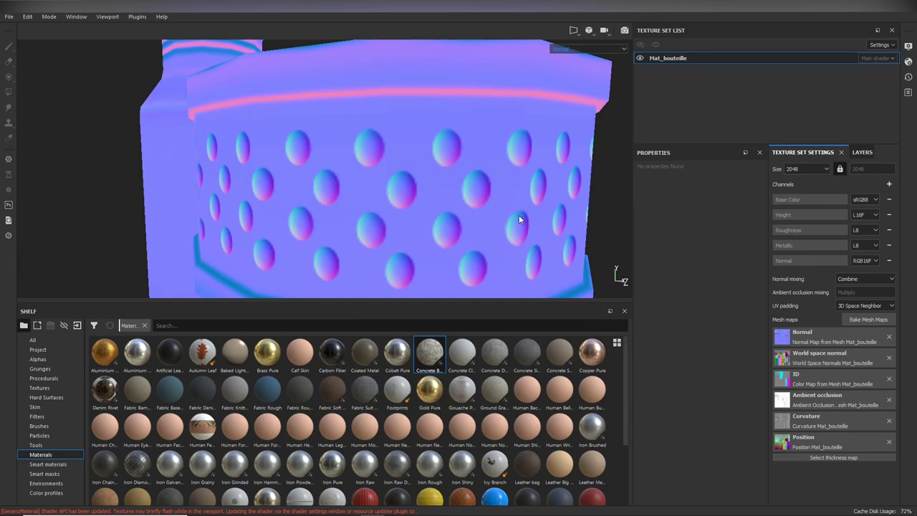
Step: Switch the viewport to Material view, zoom out to the whole bottle, and show the Layers panel
key("m")
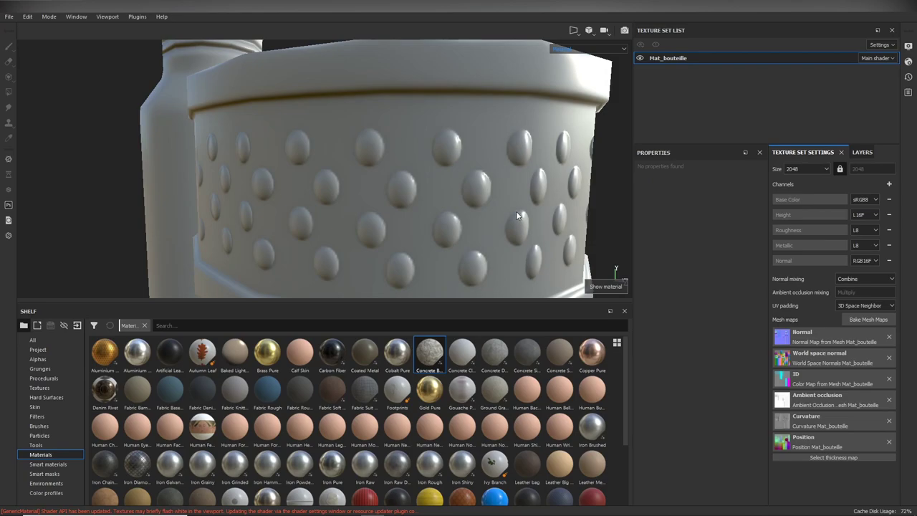
left_click(566, 50)
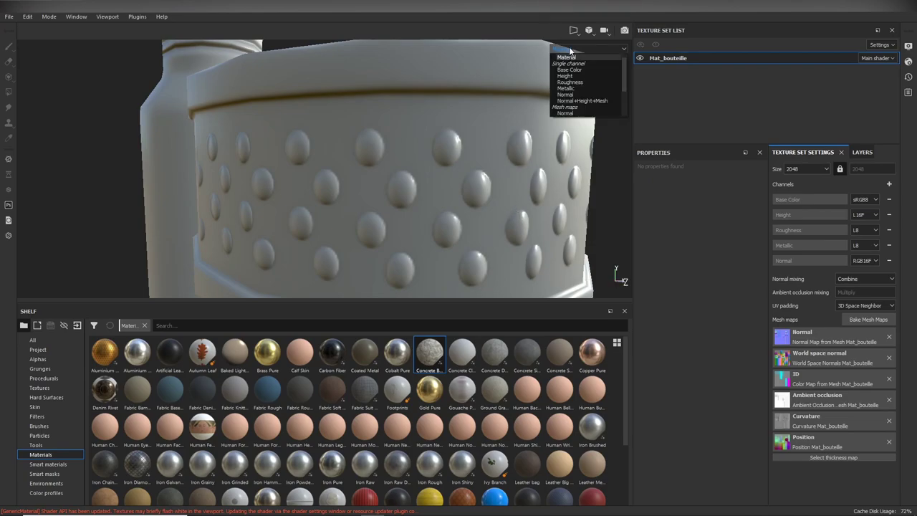
left_click(566, 57)
scroll(198, 197, "down", 3)
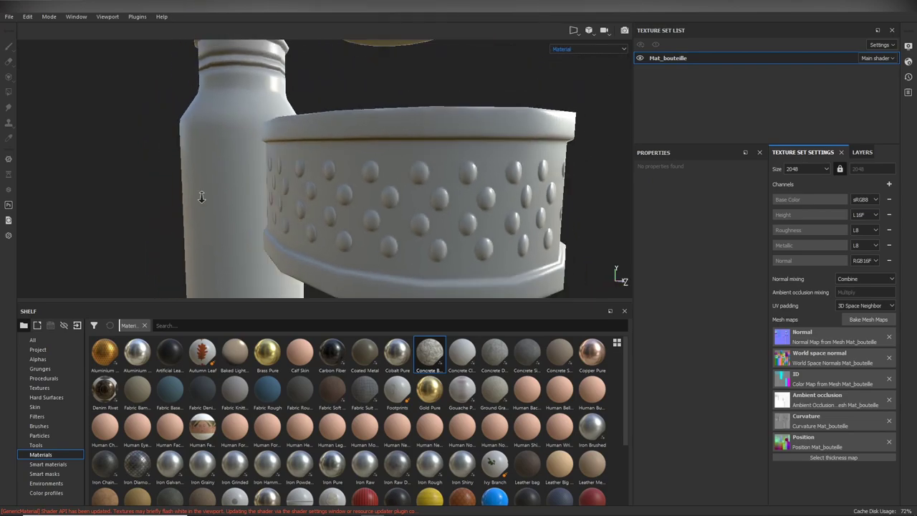
scroll(435, 191, "down", 3)
scroll(351, 148, "down", 2)
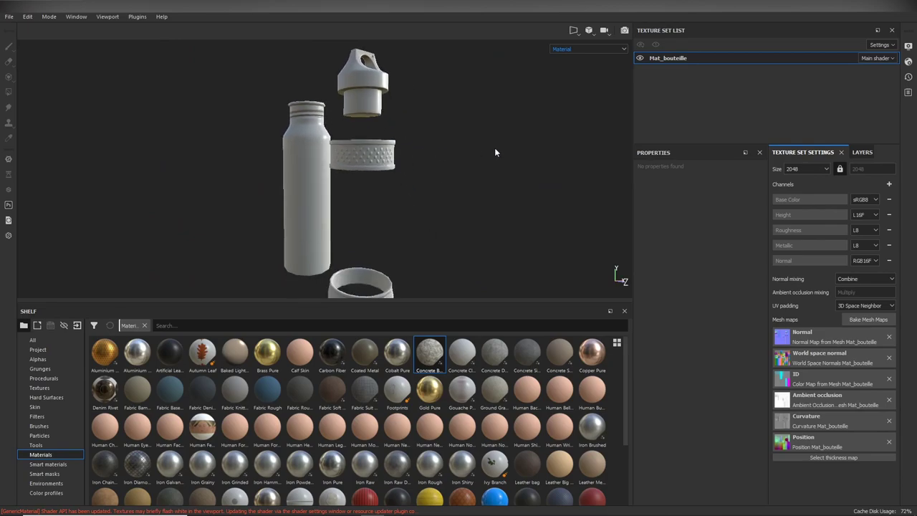
left_click(868, 151)
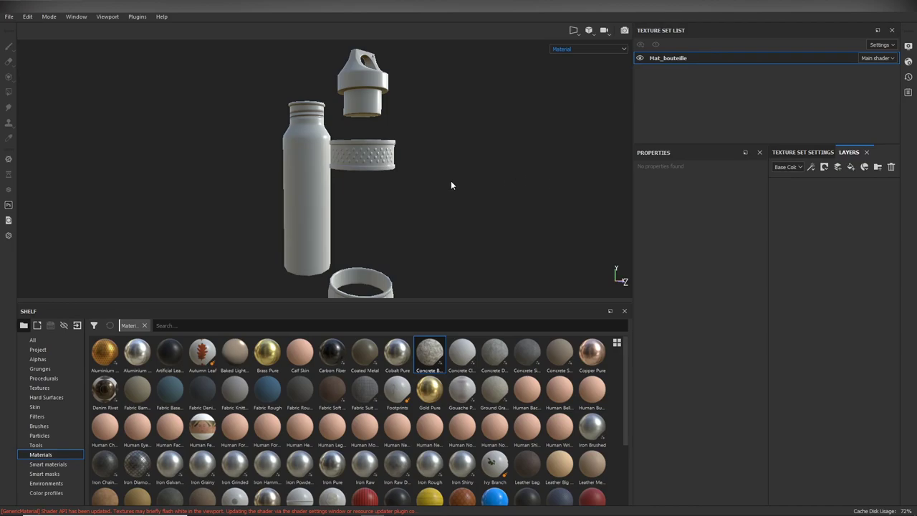
scroll(450, 186, "down", 3)
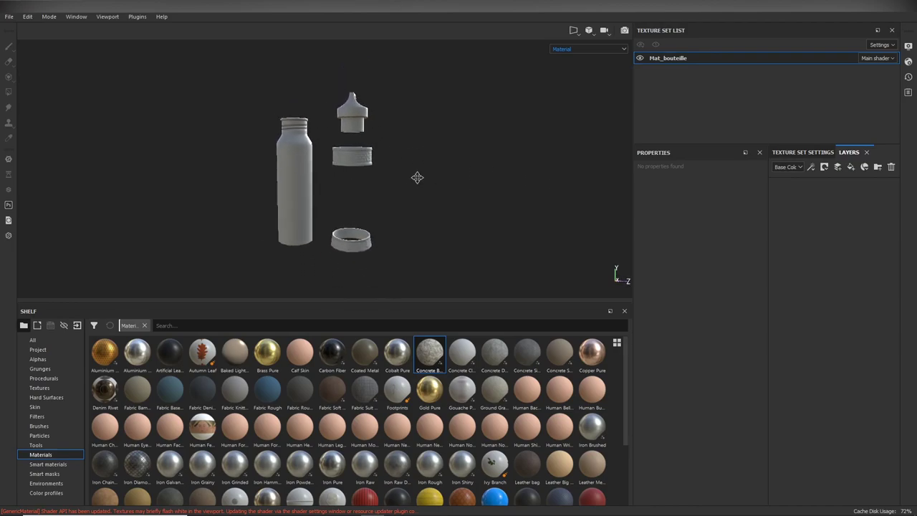
scroll(409, 194, "up", 3)
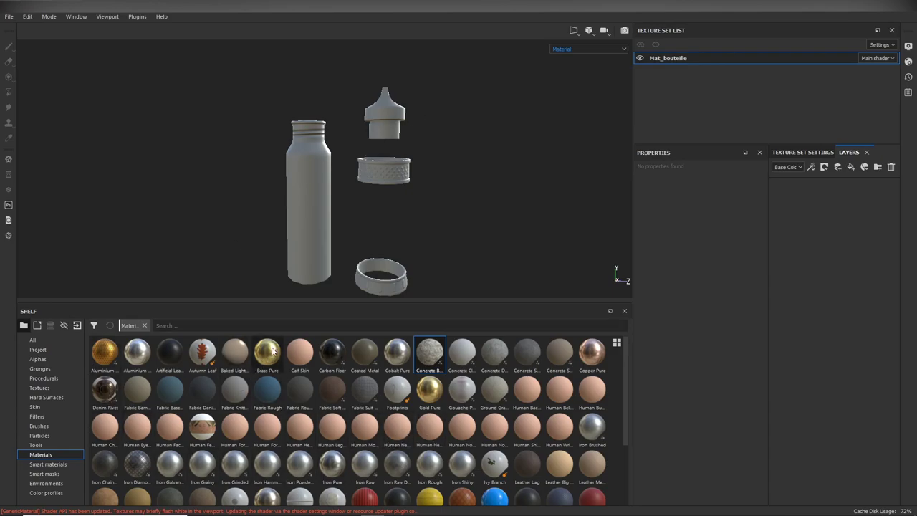
left_click_drag(272, 350, 304, 225)
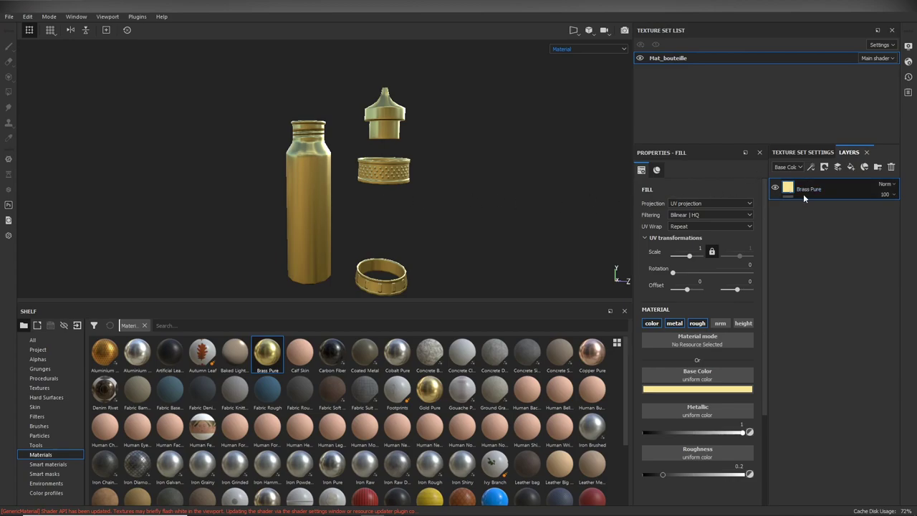
key("Delete")
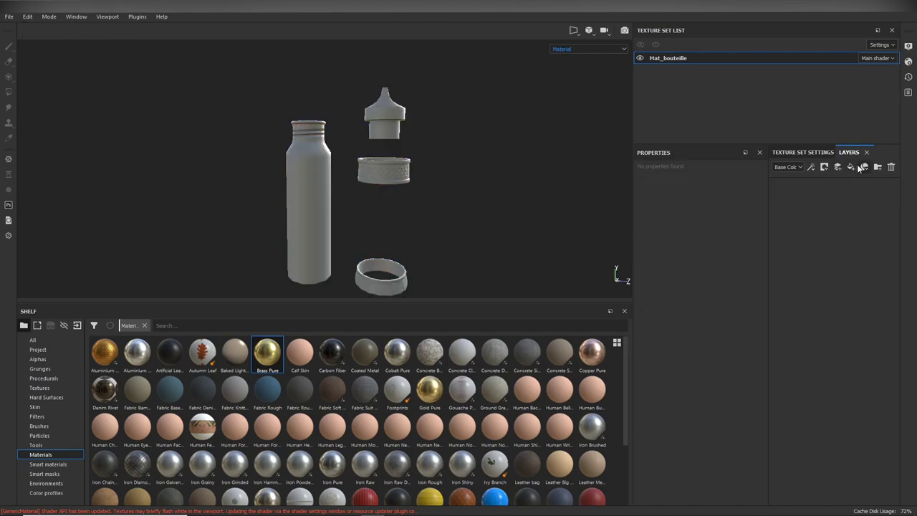
left_click_drag(266, 360, 307, 240)
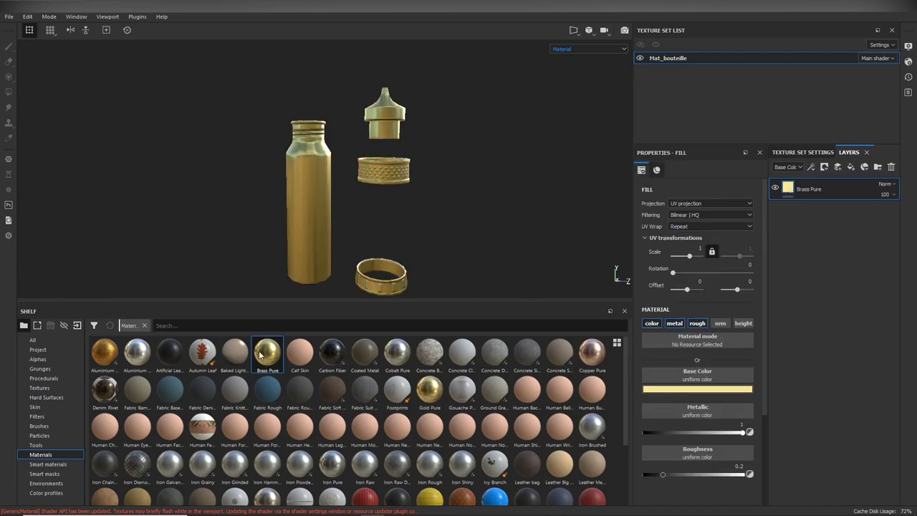
left_click_drag(299, 353, 297, 231)
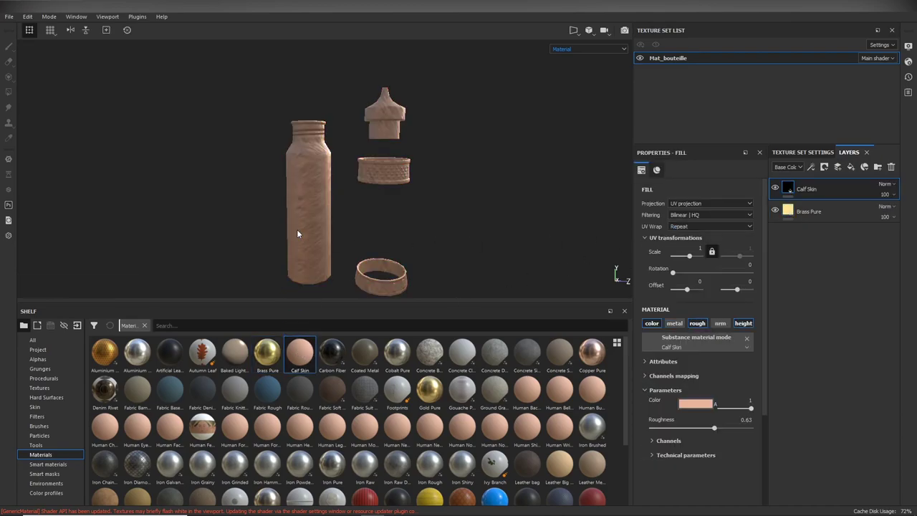
left_click(828, 211)
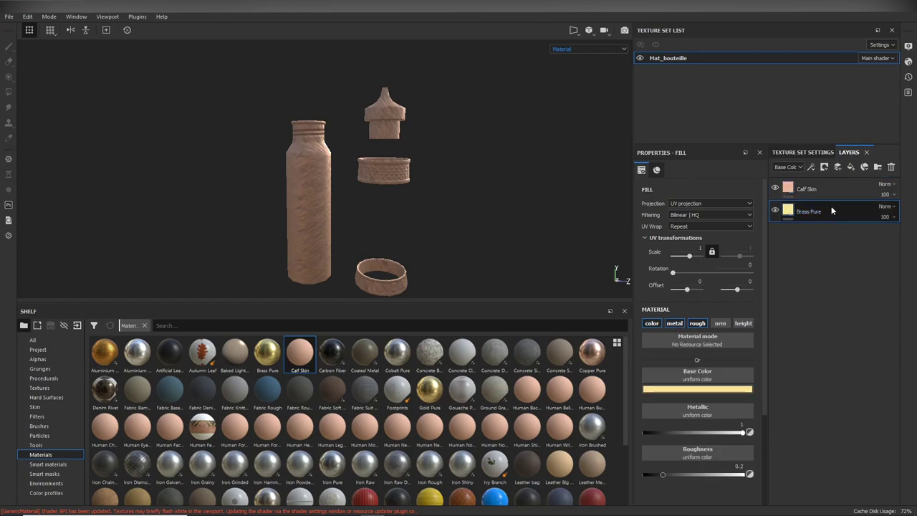
left_click(838, 187, "ctrl")
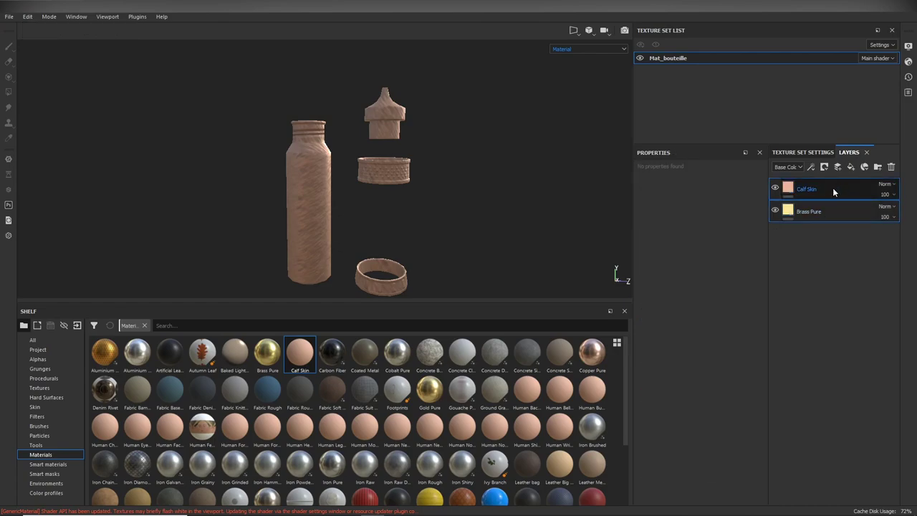
key("ctrl+g")
left_click(833, 188)
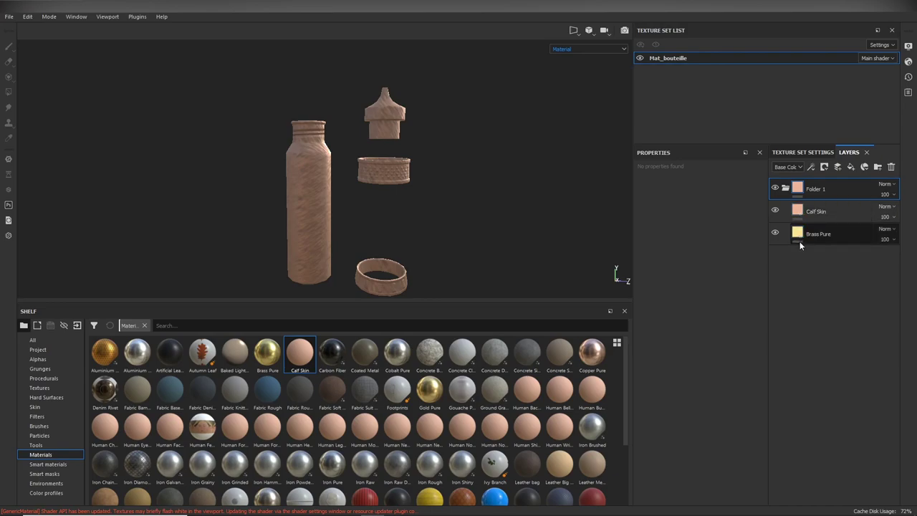
left_click(835, 236)
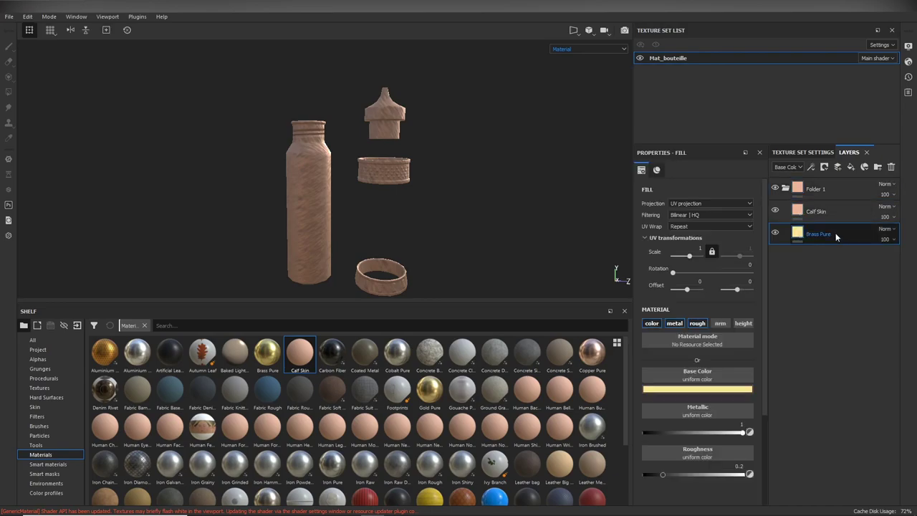
key("Delete")
key("Delete")
key("Delete")
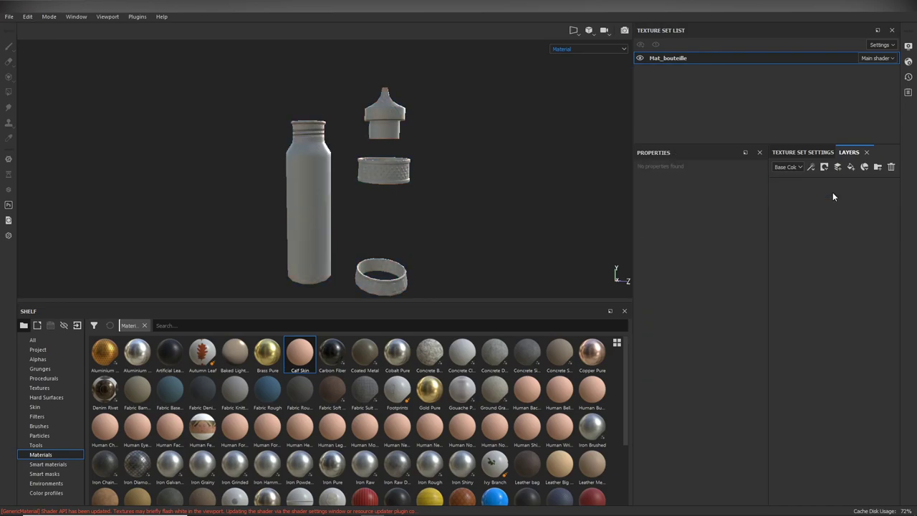
Step: Add Folder 1 and drop Gold Pure and Human Neck Skin 2 fill layers into the stack
left_click(879, 167)
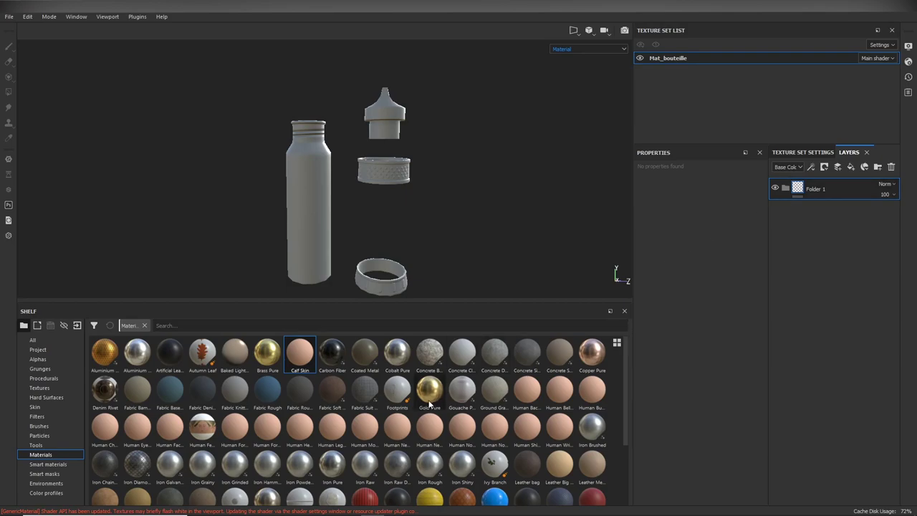
left_click_drag(430, 390, 819, 201)
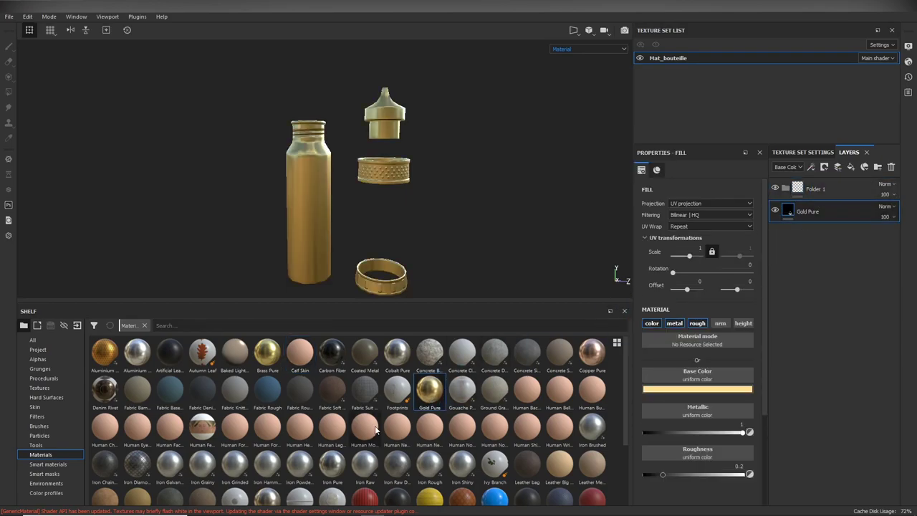
left_click_drag(430, 428, 838, 189)
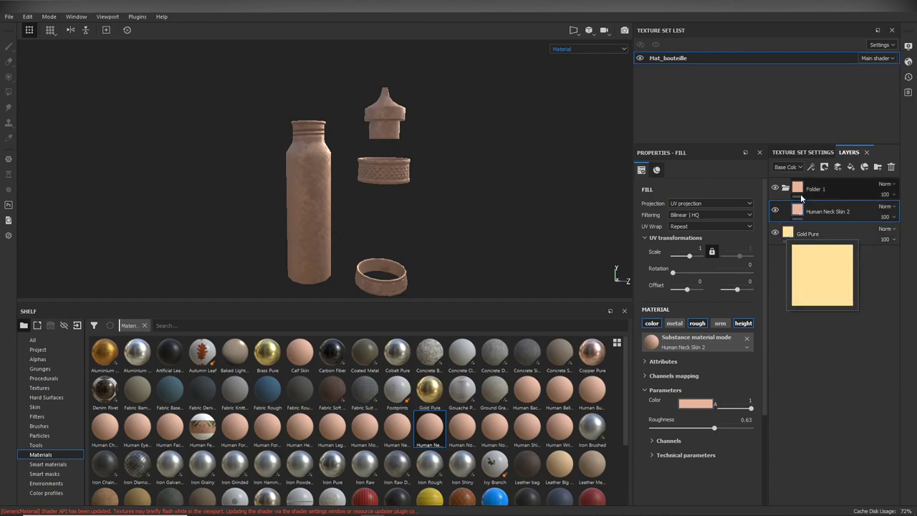
mouse_move(788, 233)
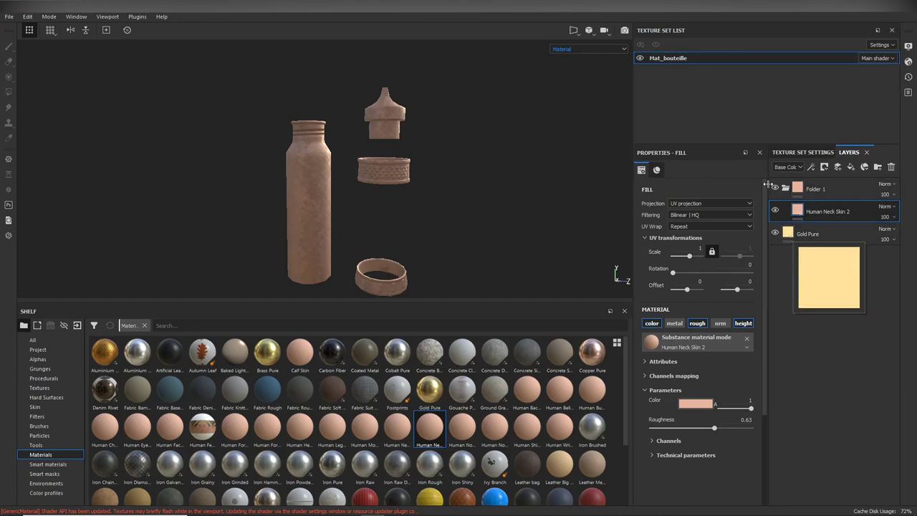
Step: Move Gold Pure into Folder 1, then delete both the Gold Pure and Human Neck Skin 2 layers
left_click(783, 188)
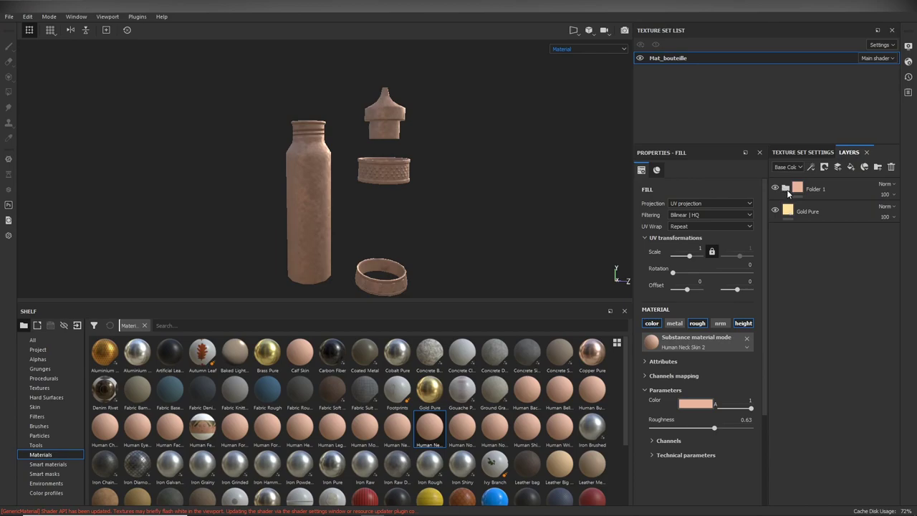
left_click(786, 188)
left_click(786, 189)
left_click(786, 189)
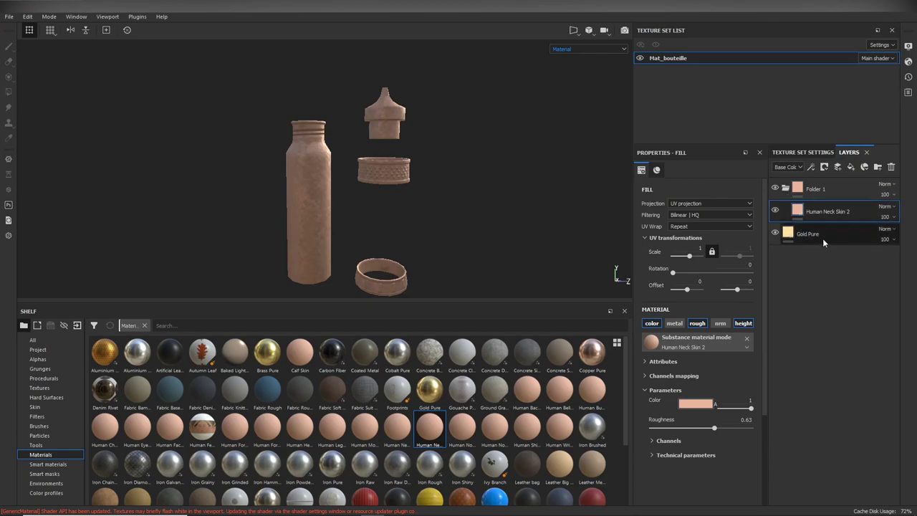
mouse_move(822, 238)
left_mouse_down()
mouse_move(839, 193)
mouse_move(831, 187)
left_mouse_up()
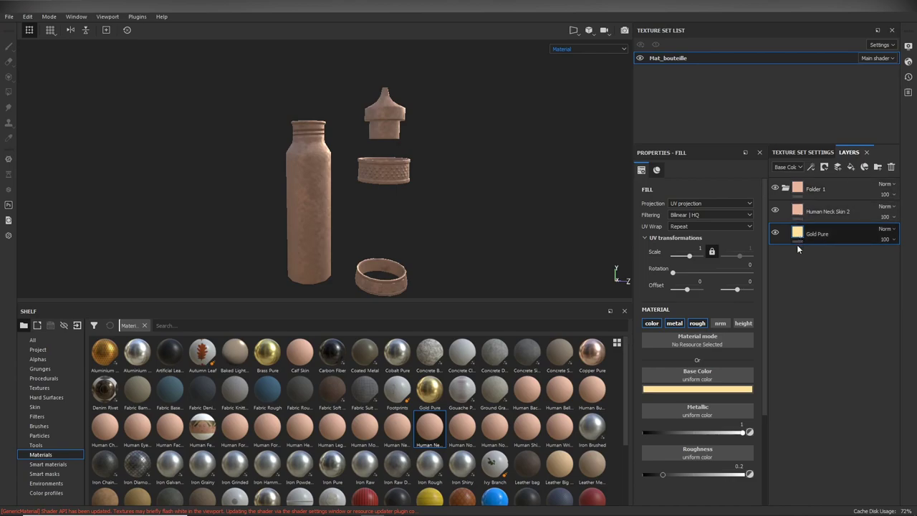
left_click(786, 187)
left_click(786, 187)
key("Delete")
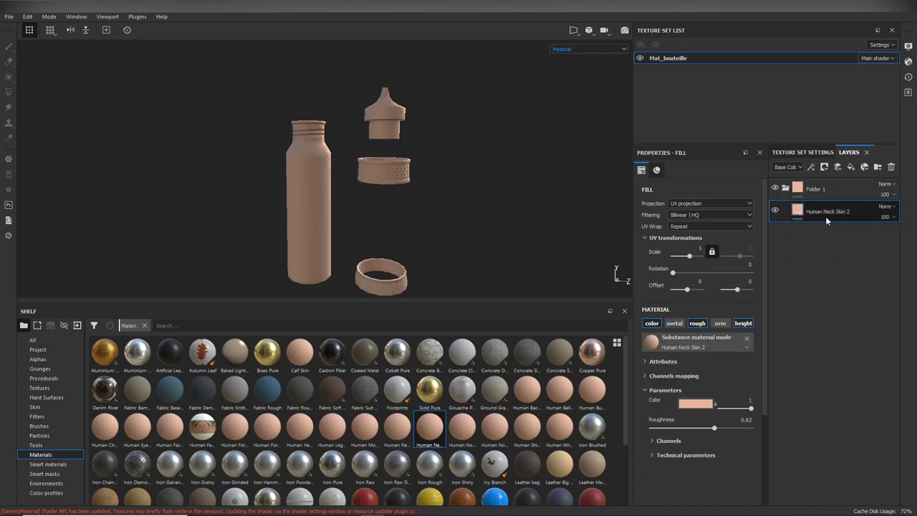
key("Delete")
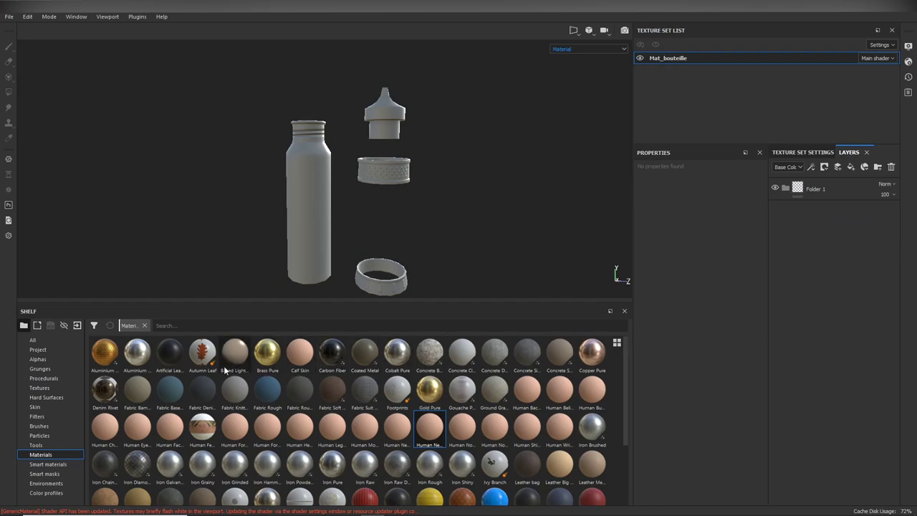
Step: Drop Brass Pure into Folder 1 and rename the folder bouchon
left_click_drag(267, 351, 838, 186)
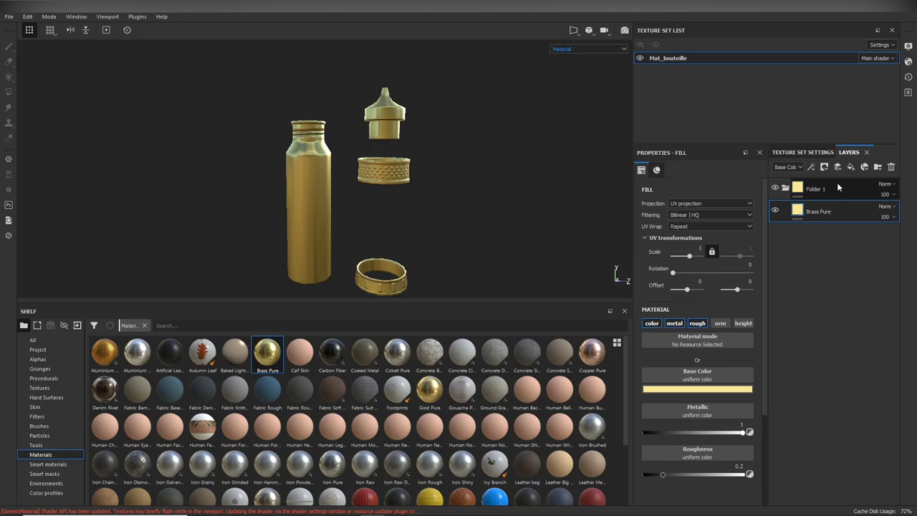
double_click(819, 189)
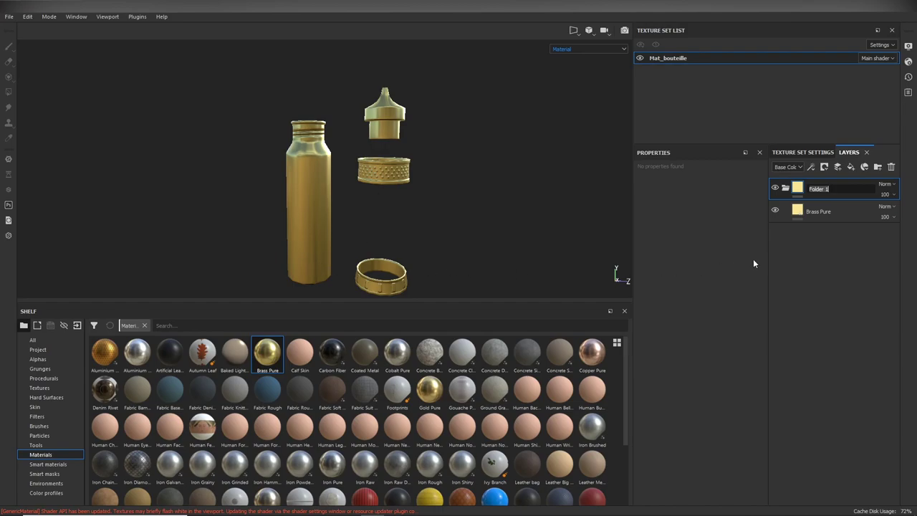
type("bo")
type("uchon")
key("Return")
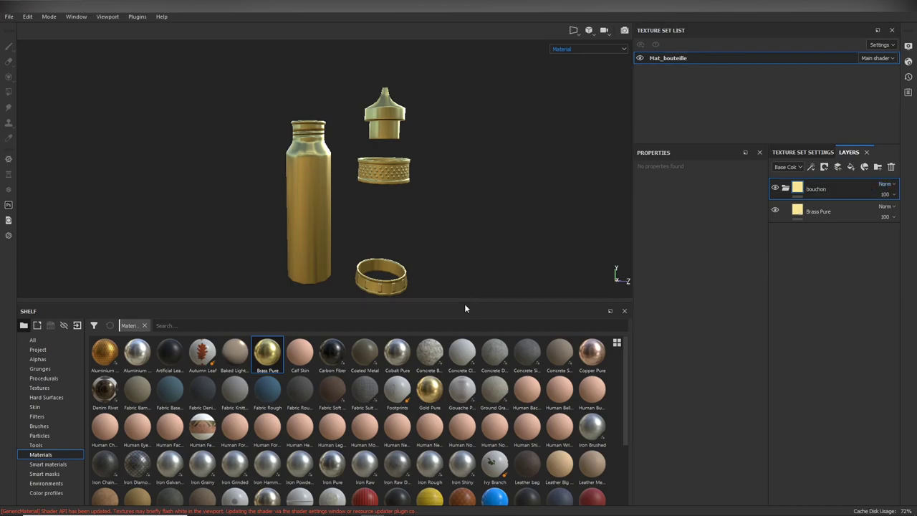
Step: Add two more folders named bouteille and anneau
left_click(877, 167)
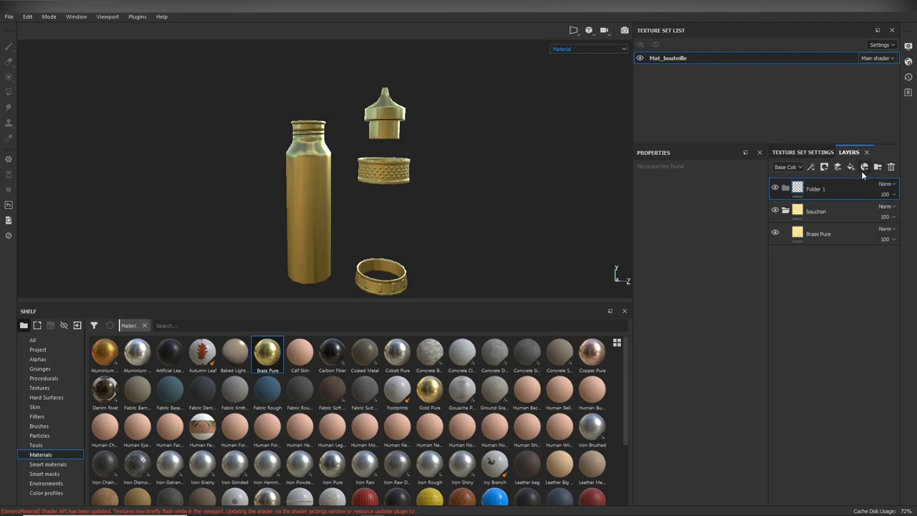
double_click(824, 188)
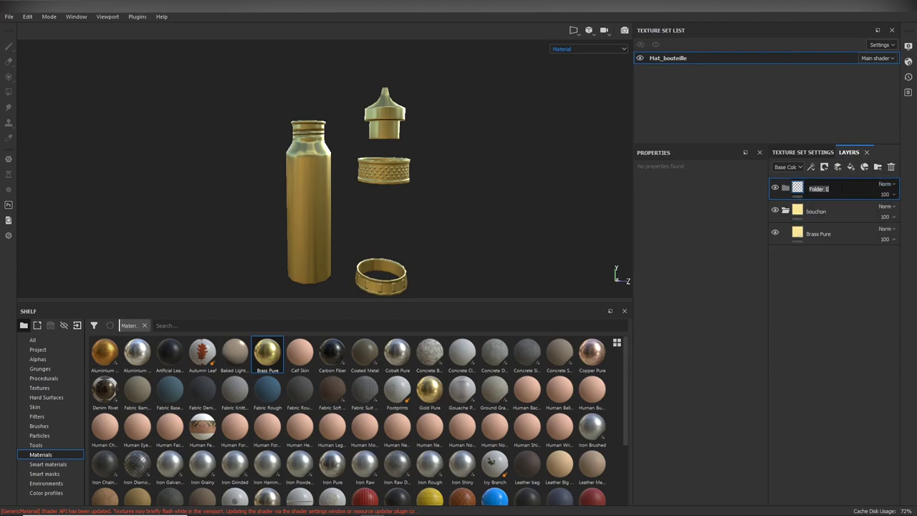
type("bouteill")
key("Return")
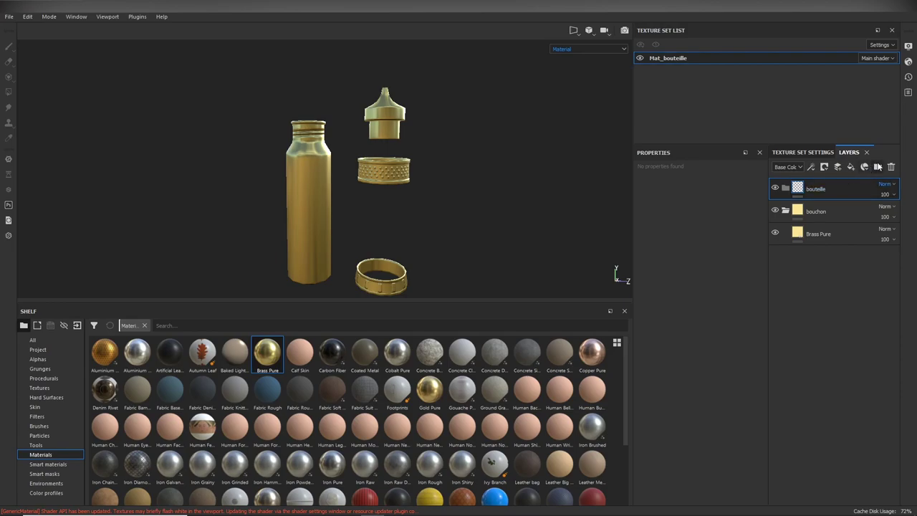
left_click(877, 166)
double_click(823, 190)
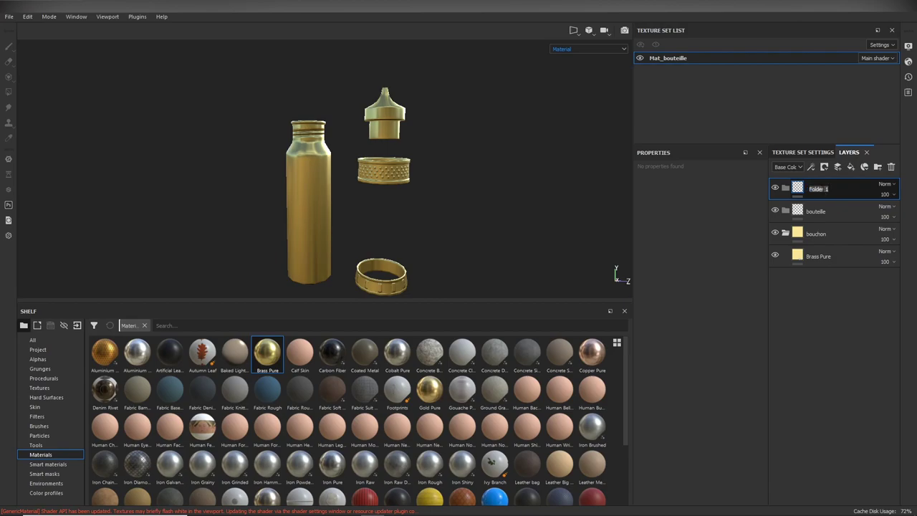
type("anneau")
key("Return")
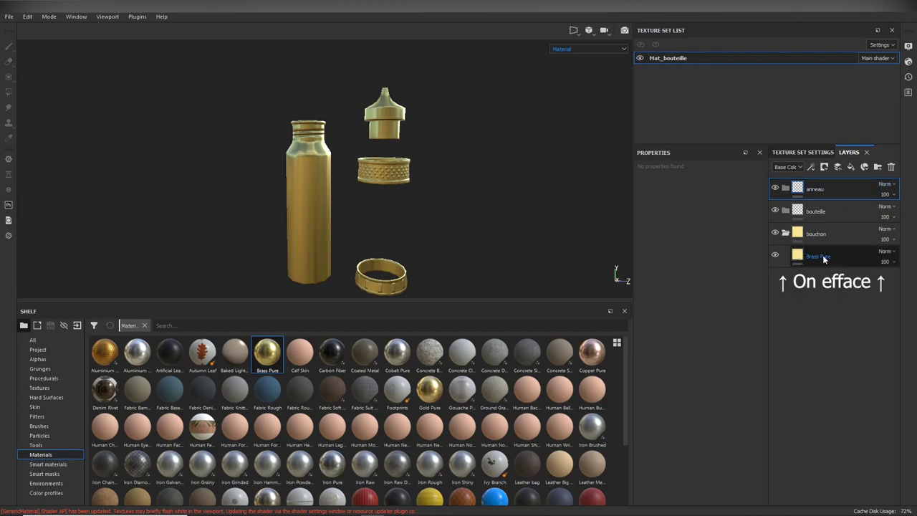
Step: Delete the loose Brass Pure layer, add a folder named base, and move bouchon to the top
left_click(824, 257)
key("Delete")
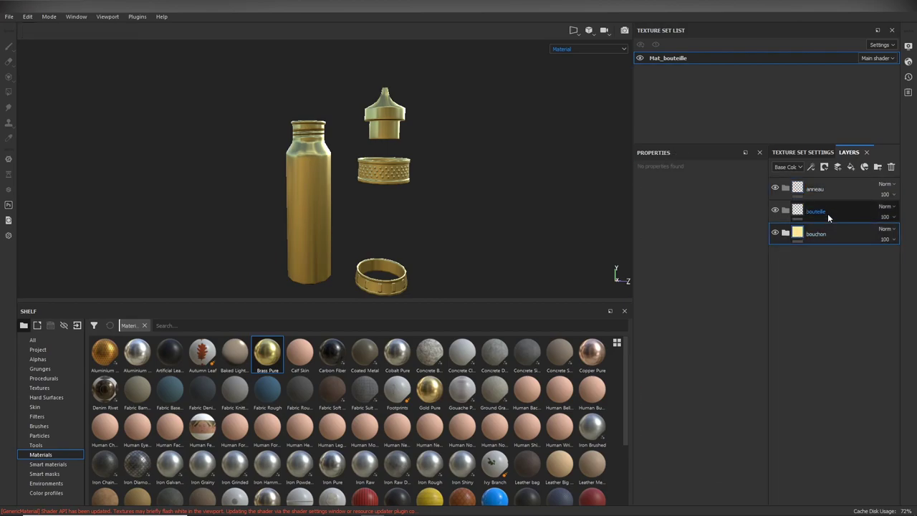
left_click(832, 189)
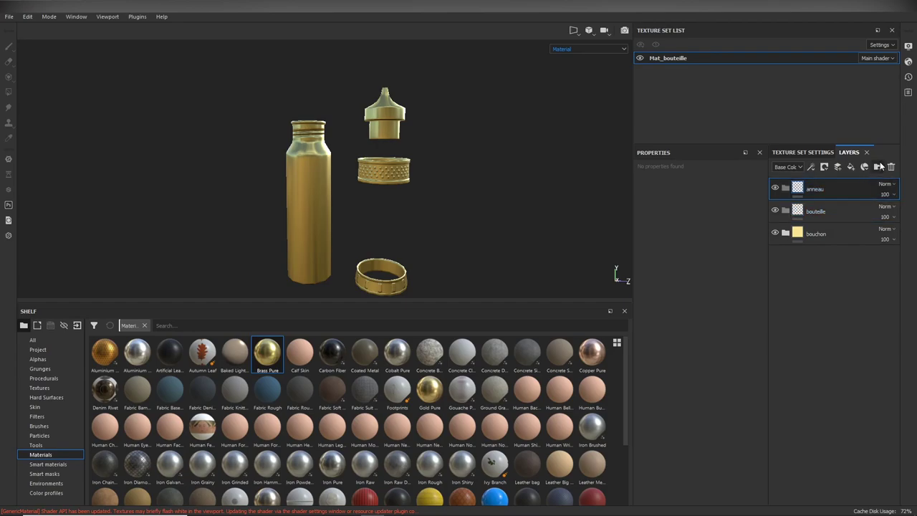
left_click(878, 166)
double_click(827, 182)
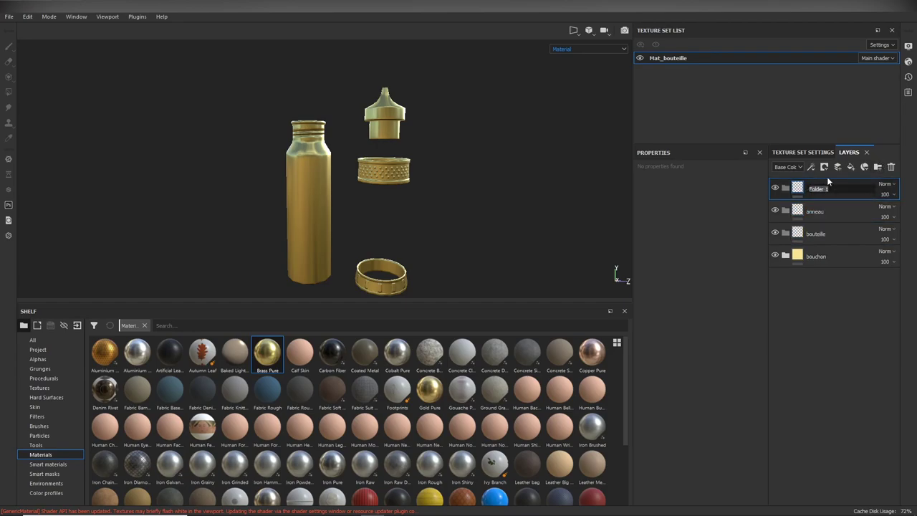
type("base")
key("Return")
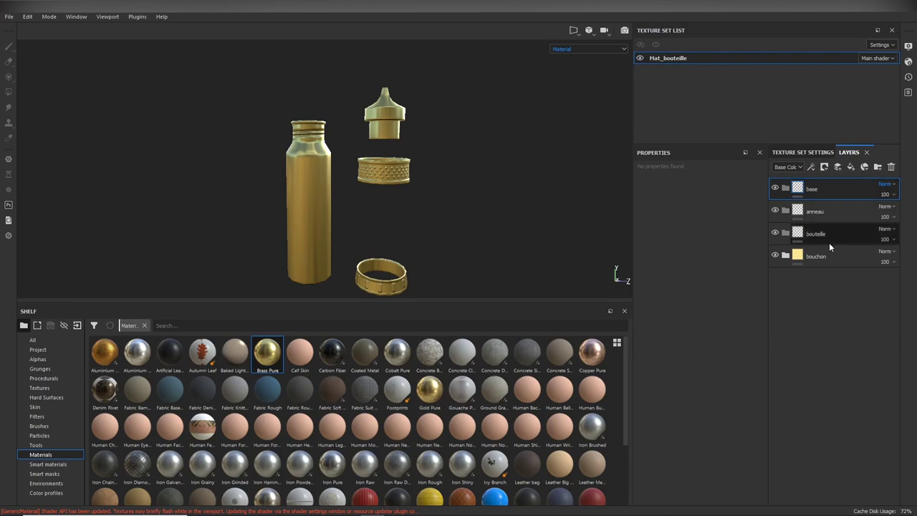
left_click_drag(824, 255, 833, 181)
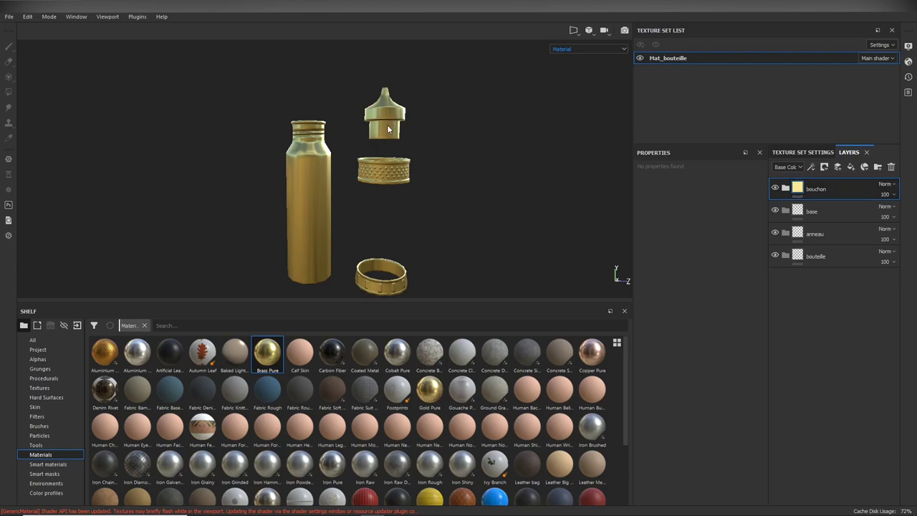
Step: Zoom in on the cap and add a black mask to the bouchon folder
right_click_drag(392, 122, 505, 125, "alt")
left_click_drag(489, 207, 471, 220, "alt")
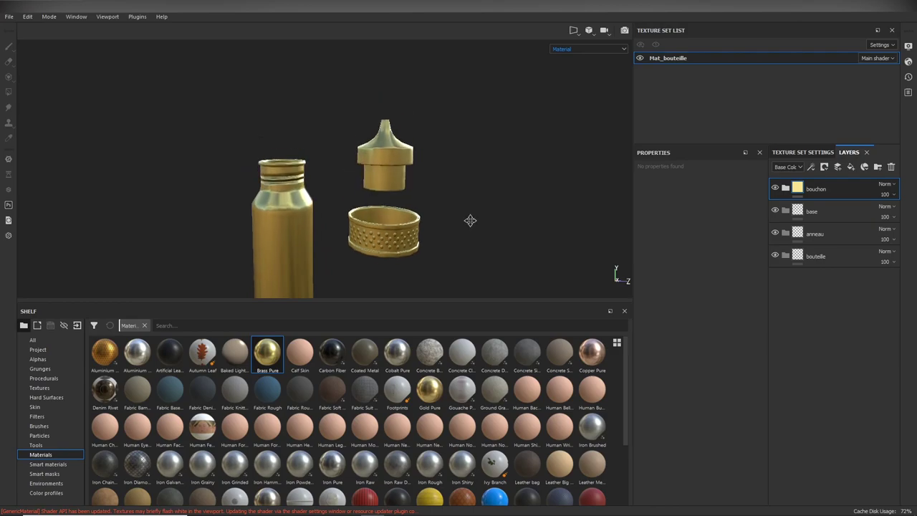
left_click(825, 168)
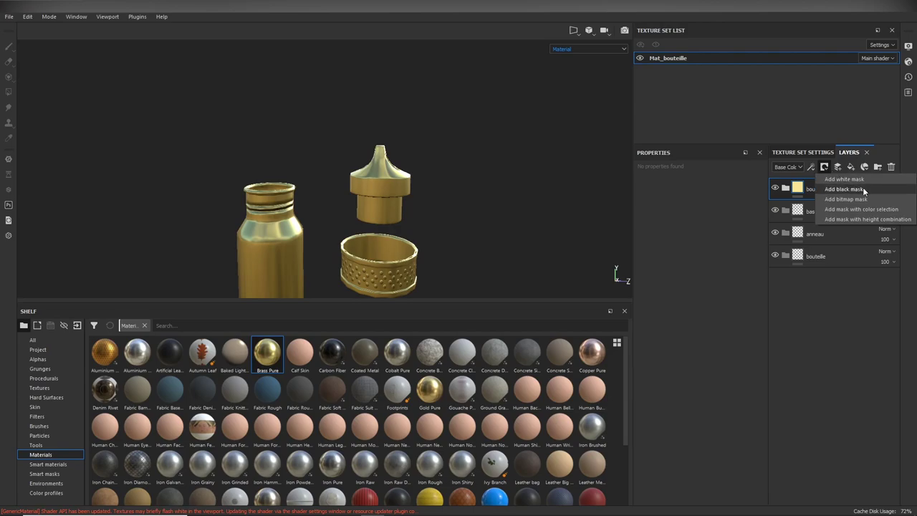
left_click(796, 324)
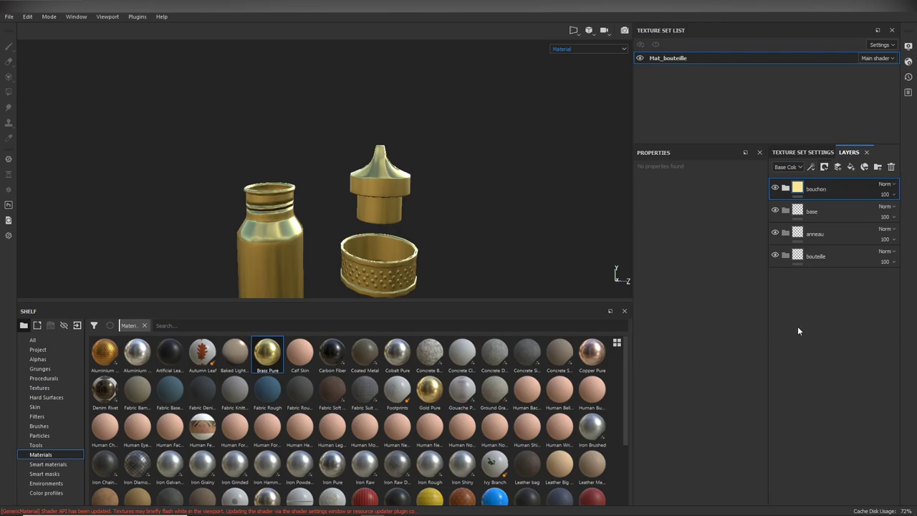
right_click(825, 183)
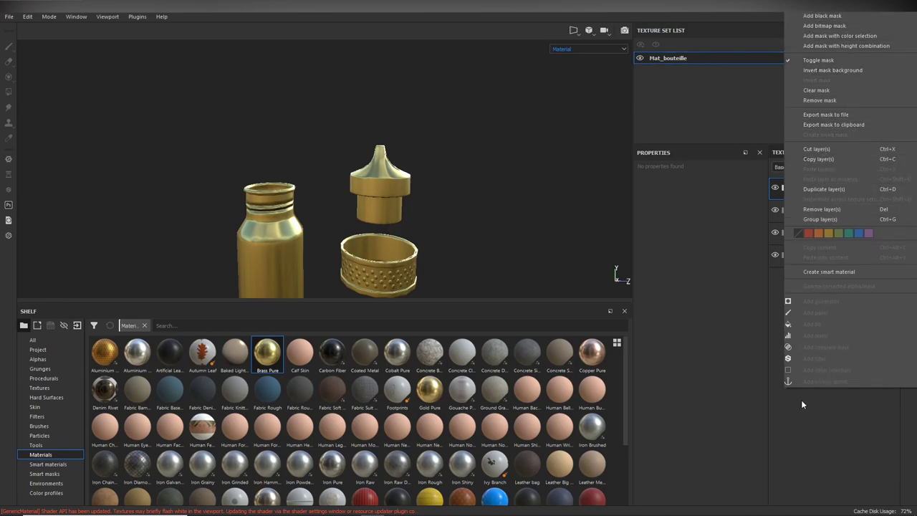
left_click(804, 423)
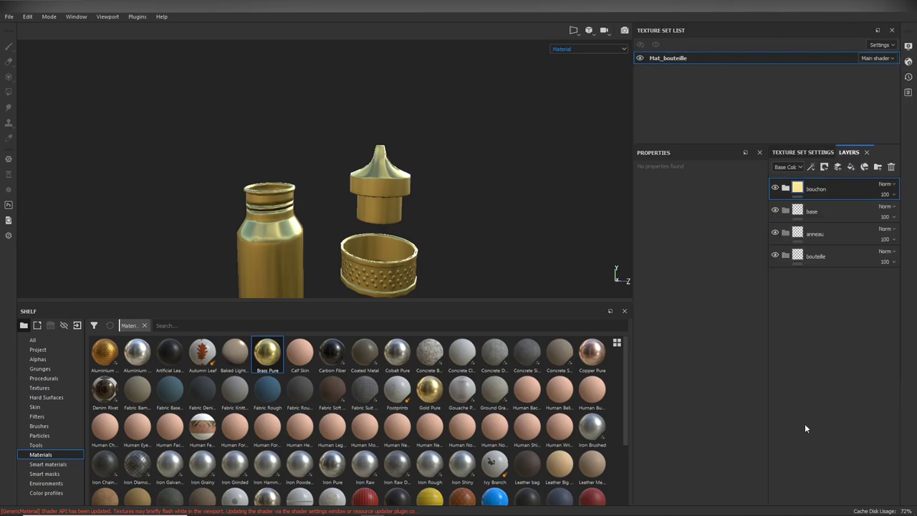
left_click(836, 167)
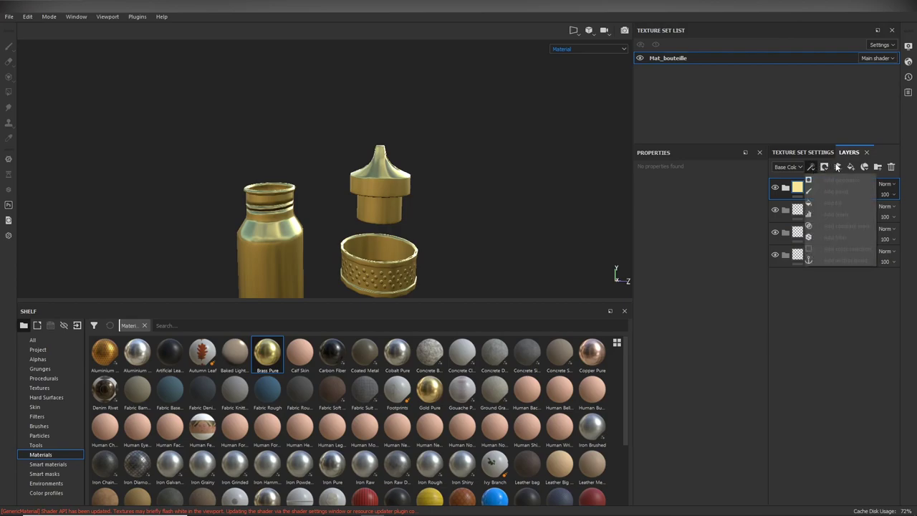
left_click(827, 293)
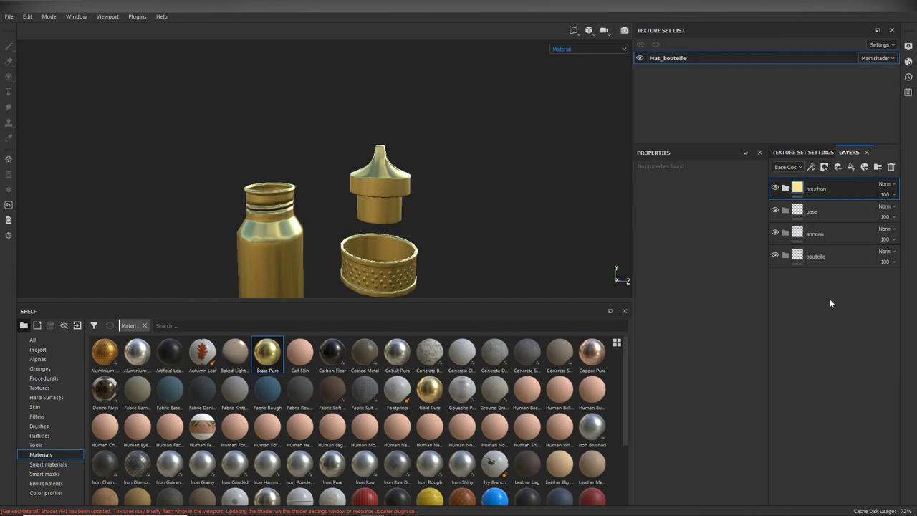
left_click(825, 169)
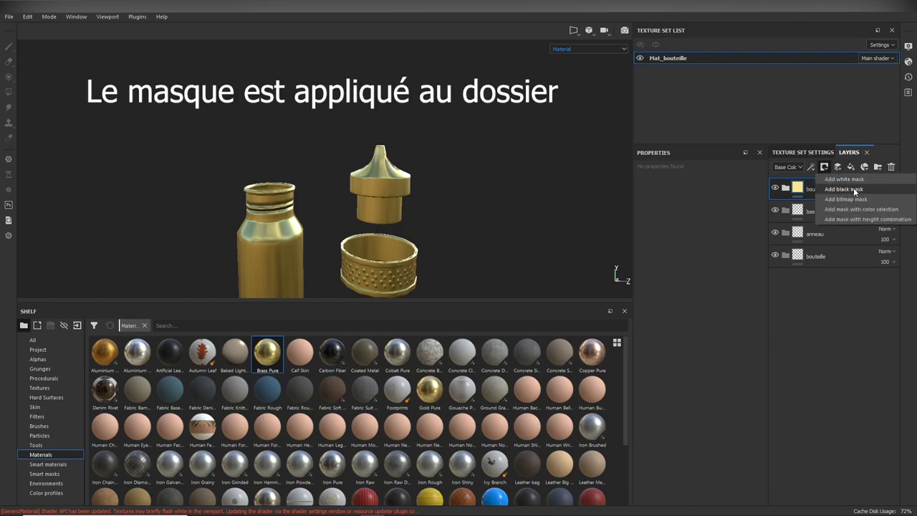
left_click(853, 188)
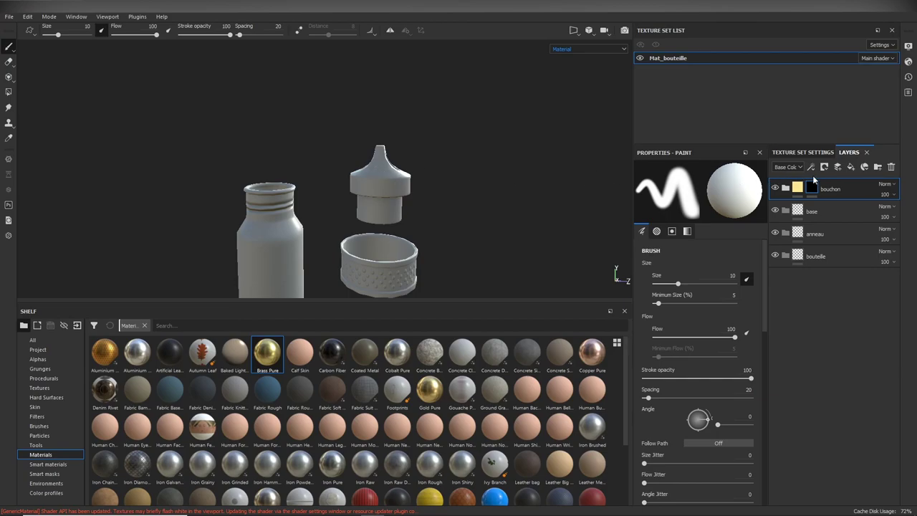
Step: Target the bouchon mask, zoom in, and paint white to reveal brass on the cap's front
left_click(813, 185)
left_click(812, 189)
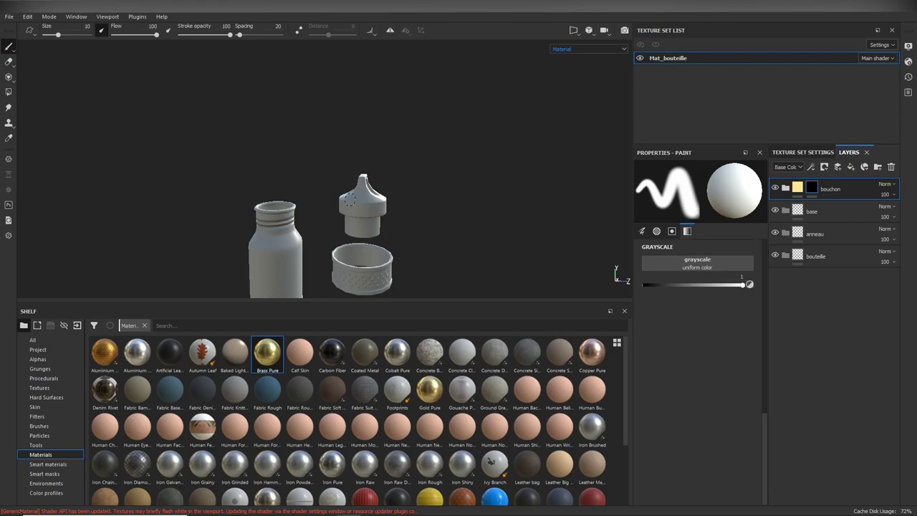
left_click(643, 231)
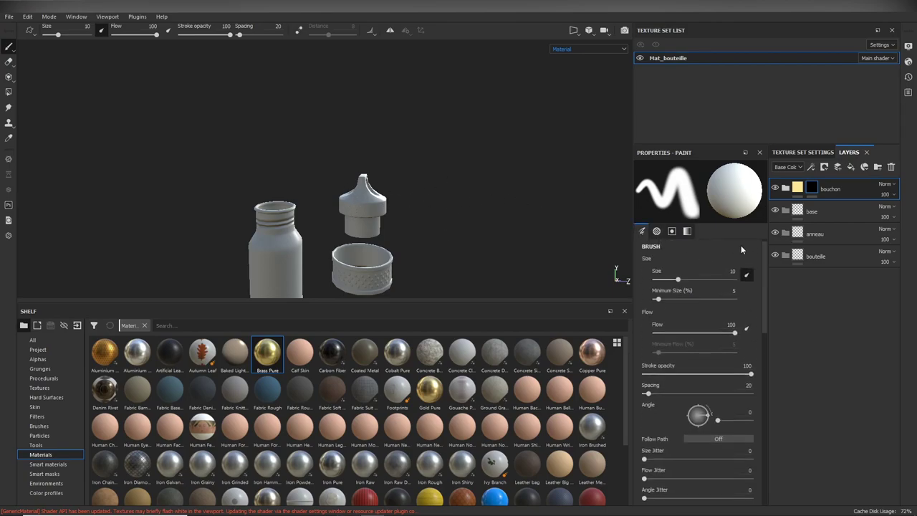
scroll(346, 228, "up", 2)
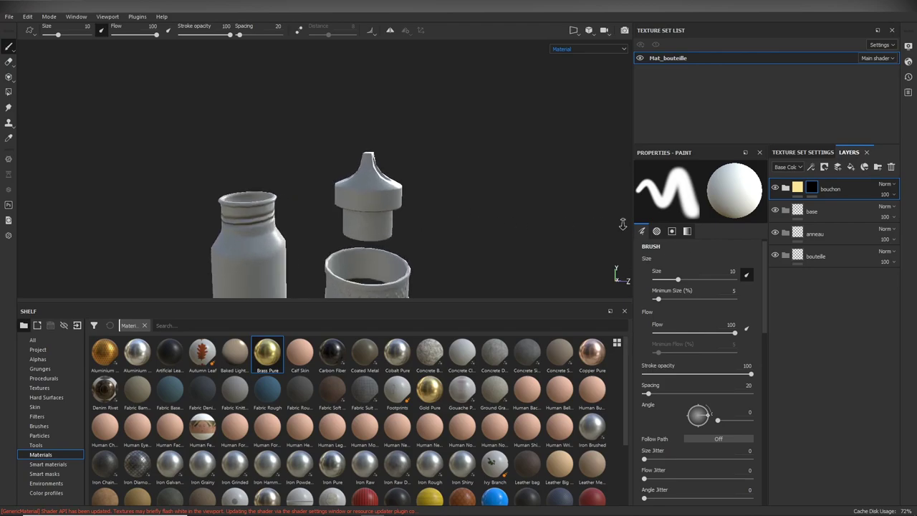
scroll(327, 221, "up", 2)
scroll(401, 211, "up", 3)
scroll(477, 199, "up", 1)
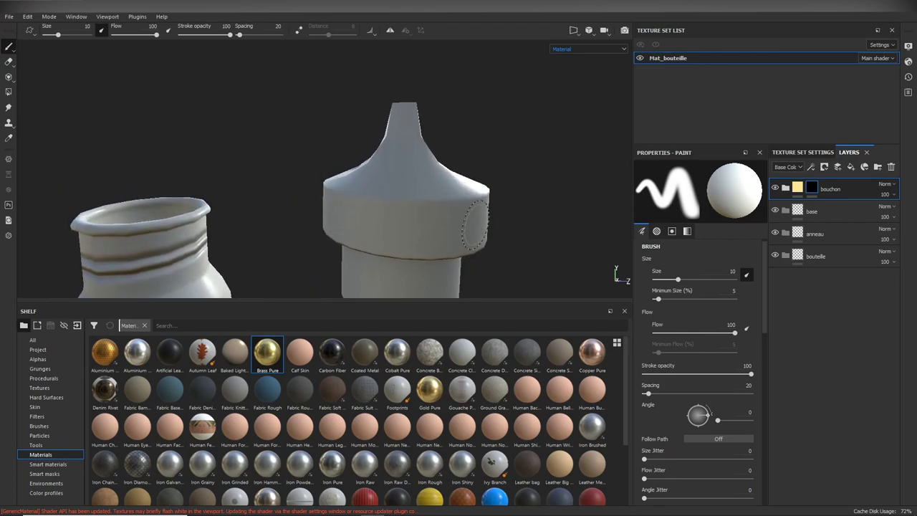
mouse_move(399, 225)
left_mouse_down()
mouse_move(460, 219)
mouse_move(418, 221)
left_mouse_up()
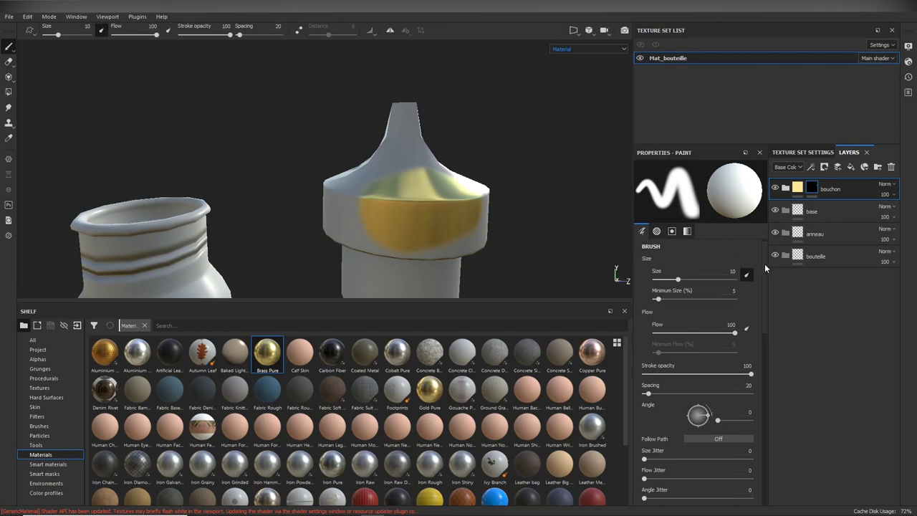
Step: Toggle the painted grayscale between 1 and 0 with X to hide and reveal brass on the cap band
left_click_drag(765, 264, 770, 415)
left_click(688, 230)
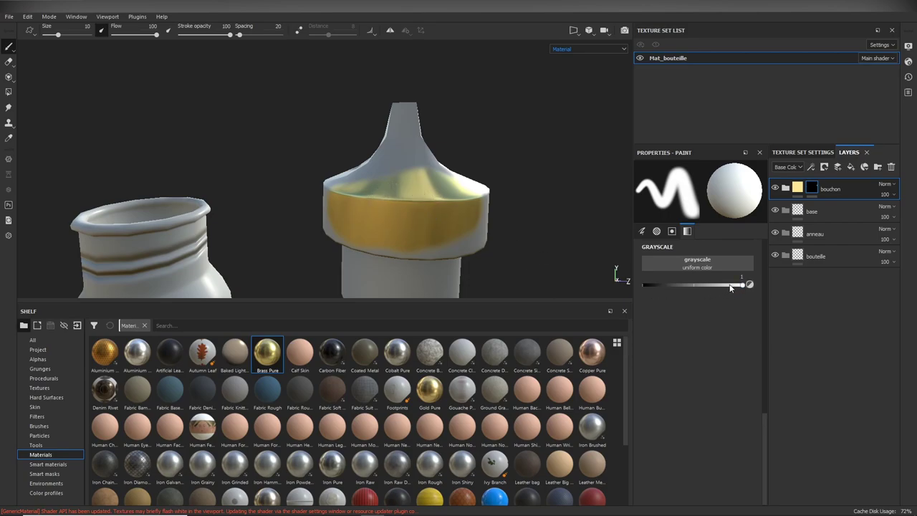
left_click_drag(731, 286, 639, 287)
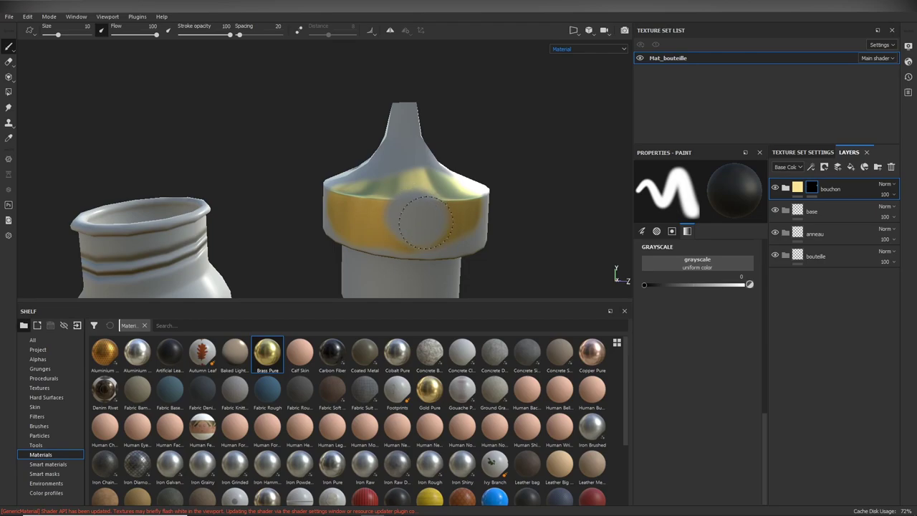
left_click_drag(657, 284, 696, 284)
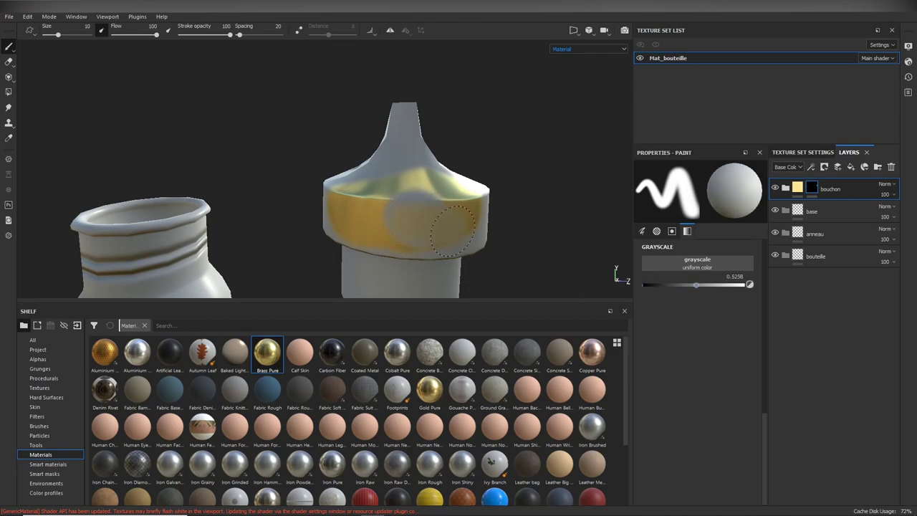
left_click_drag(700, 281, 786, 290)
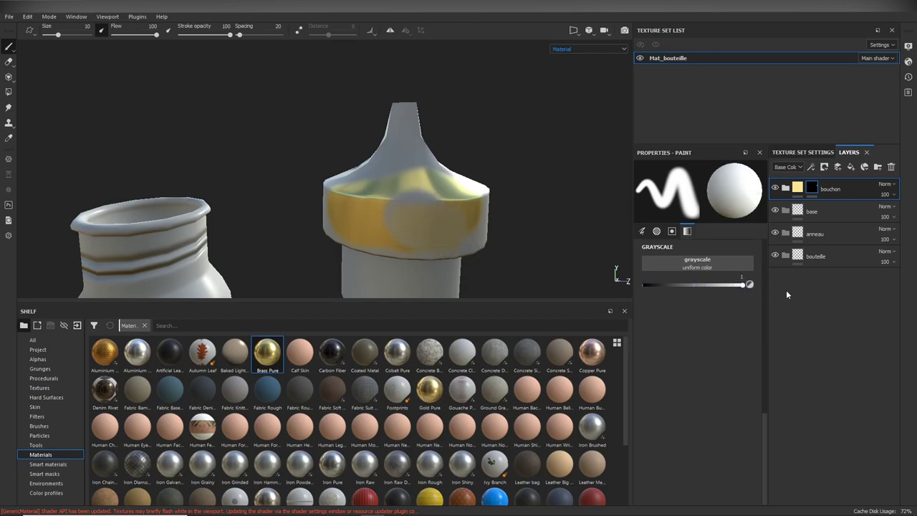
key("x")
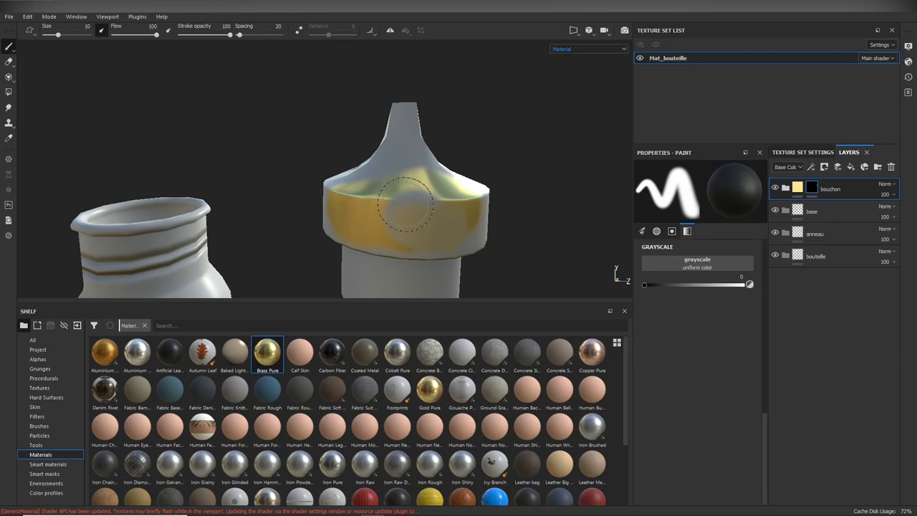
left_click_drag(432, 244, 413, 203)
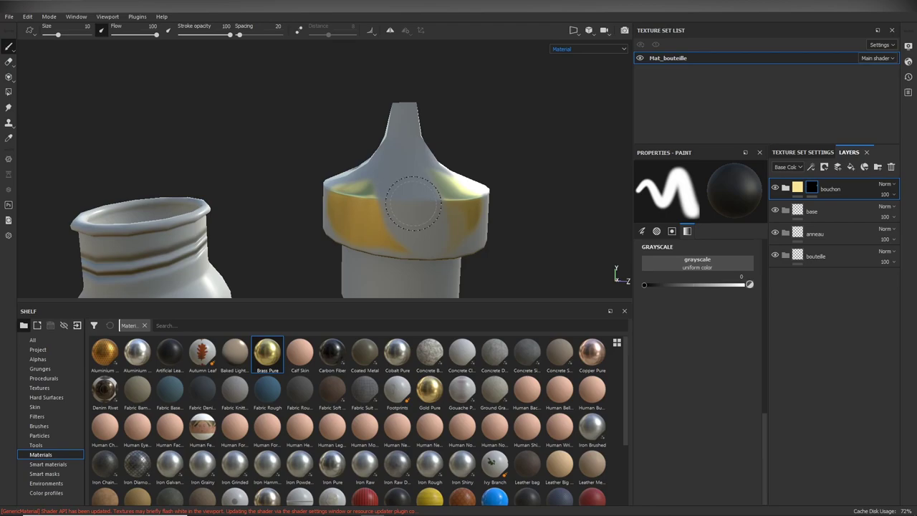
key("x")
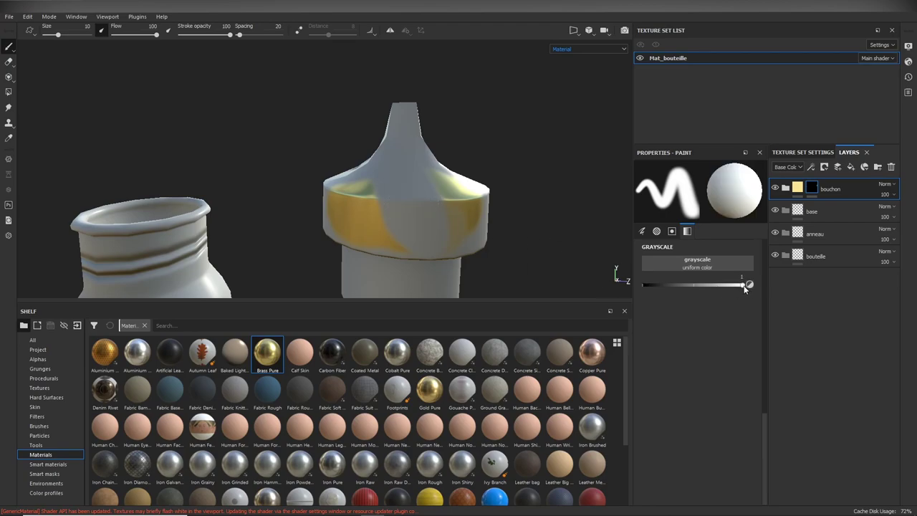
key("x")
key("x")
key("x")
key("x")
key("x")
key("x")
mouse_move(396, 189)
left_mouse_down()
mouse_move(443, 211)
mouse_move(481, 211)
mouse_move(442, 175)
left_mouse_up()
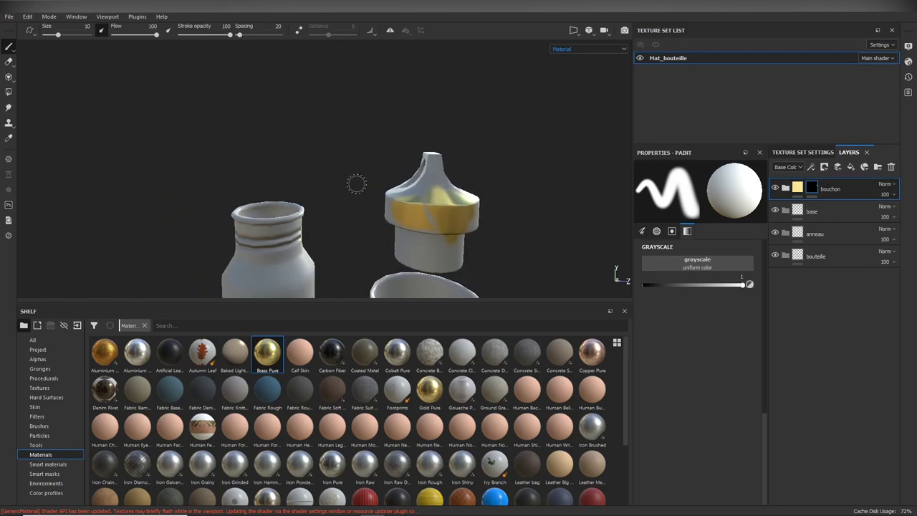
Step: With Polygon Fill, fill individual cap faces with brass in triangle and polygon modes
left_click(10, 79)
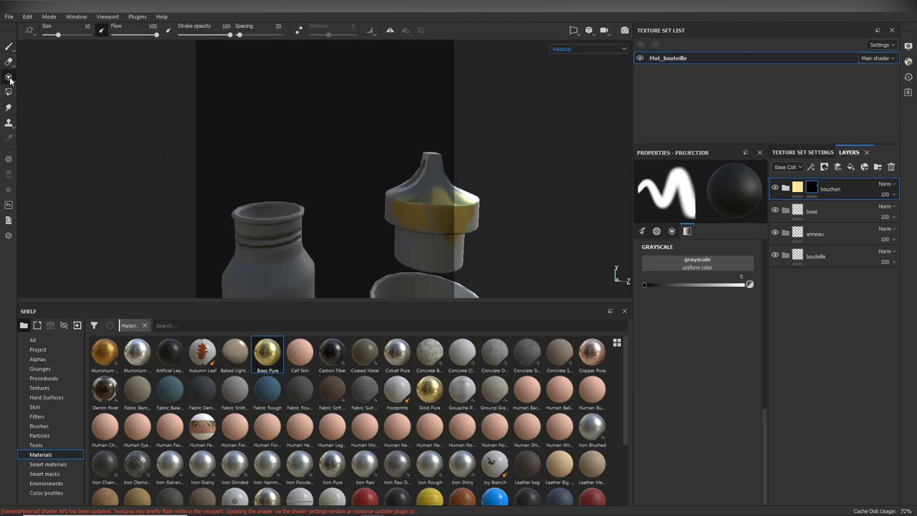
left_click(9, 92)
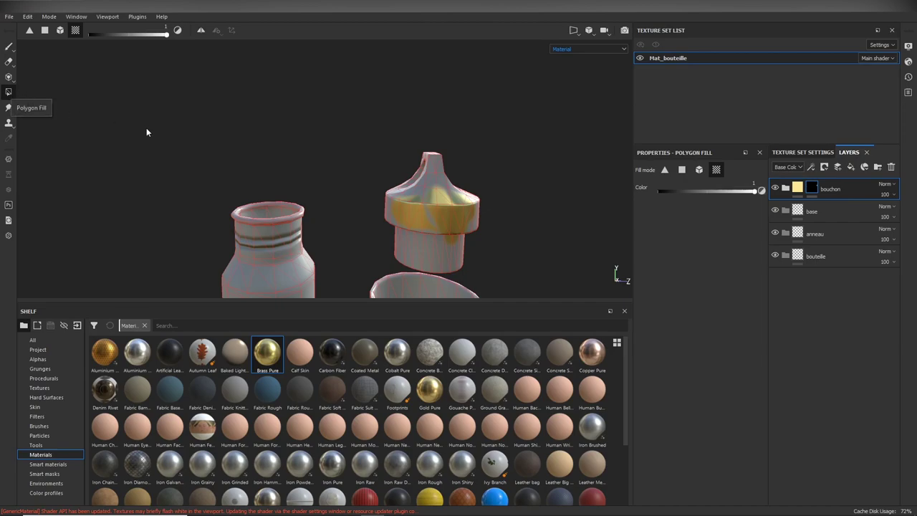
left_click(664, 172)
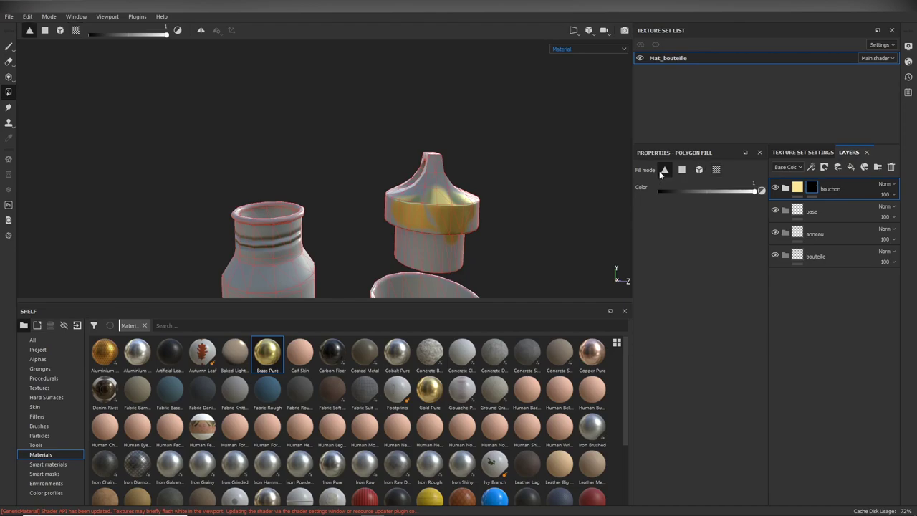
scroll(449, 224, "up", 4)
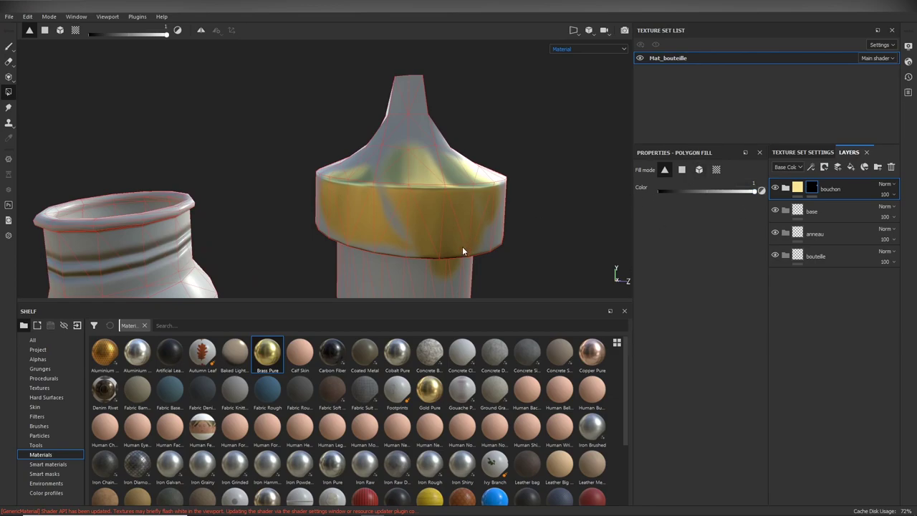
mouse_move(462, 247)
left_mouse_down("alt")
mouse_move(444, 155)
mouse_move(430, 193)
left_mouse_up("alt")
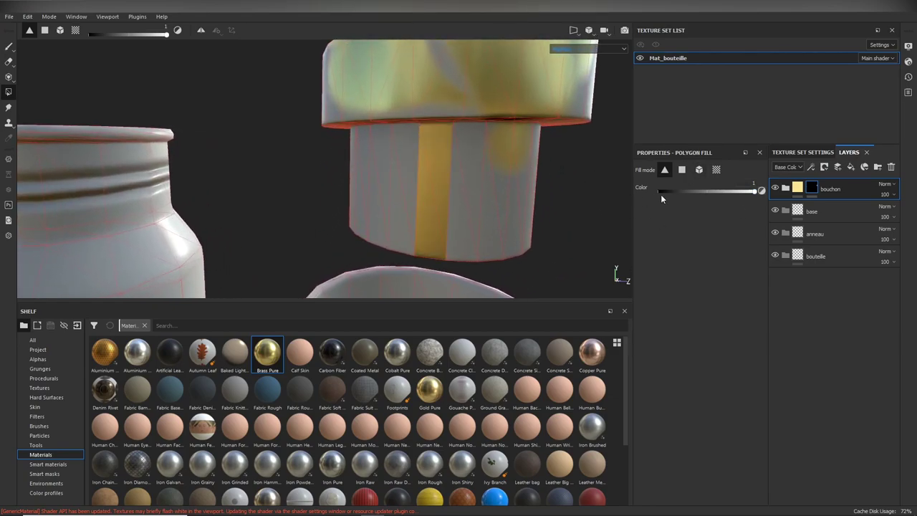
left_click(681, 169)
left_click(456, 217)
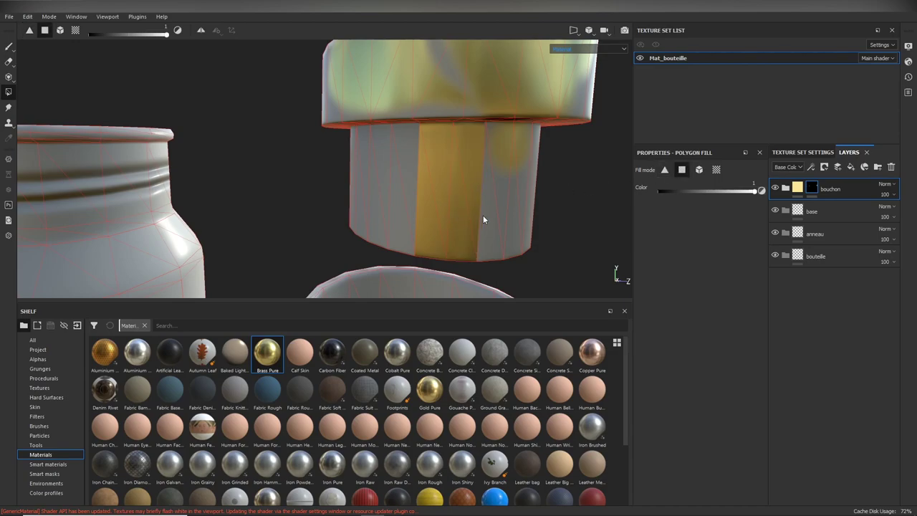
left_click(484, 213)
left_click(500, 195)
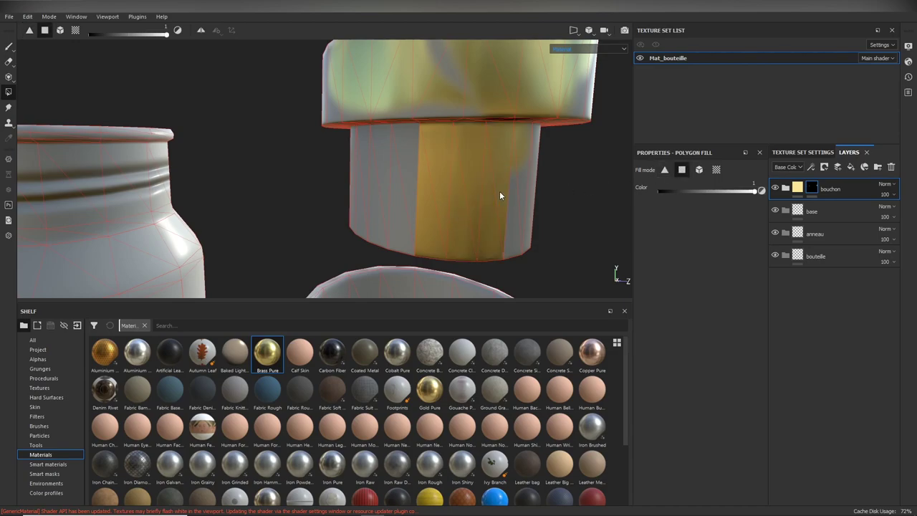
Step: Switch to mesh fill mode and fill the entire cap mesh with brass
left_click(701, 171)
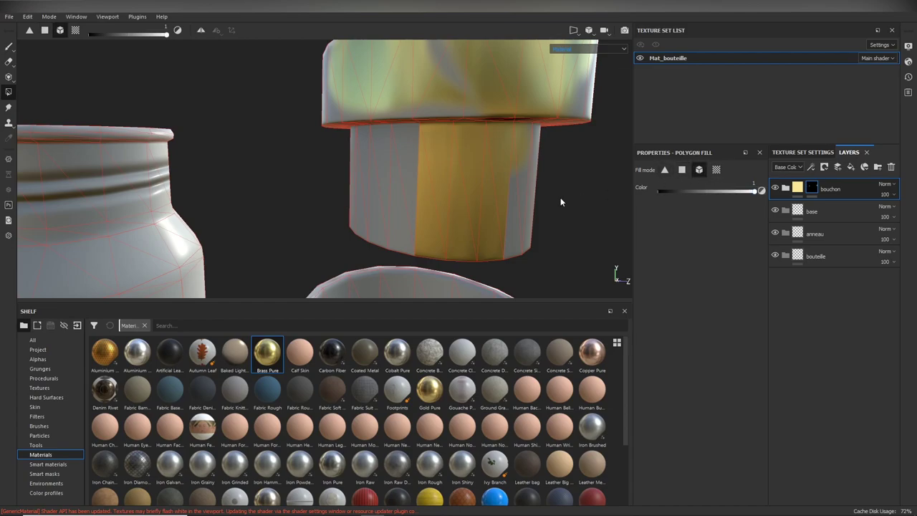
mouse_move(560, 197)
left_mouse_down("alt")
mouse_move(335, 211)
mouse_move(360, 214)
left_mouse_up("alt")
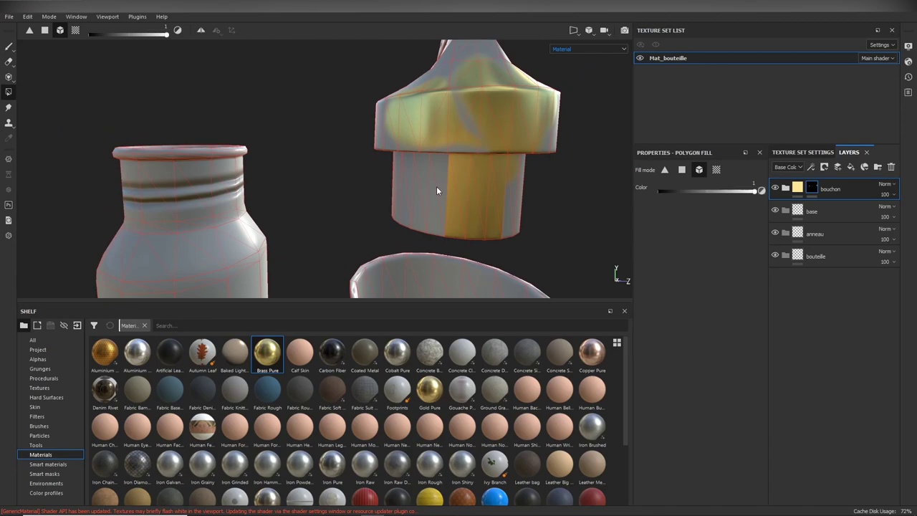
left_click_drag(503, 196, 370, 198, "alt")
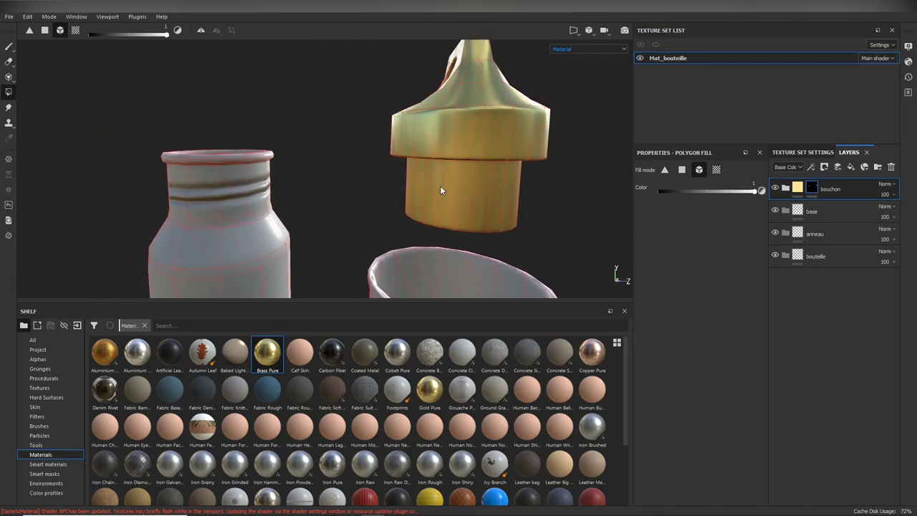
mouse_move(539, 153)
left_mouse_down("alt")
mouse_move(408, 174)
mouse_move(573, 169)
mouse_move(477, 198)
mouse_move(565, 191)
mouse_move(455, 195)
mouse_move(303, 179)
mouse_move(463, 180)
mouse_move(434, 203)
mouse_move(454, 127)
left_mouse_up("alt")
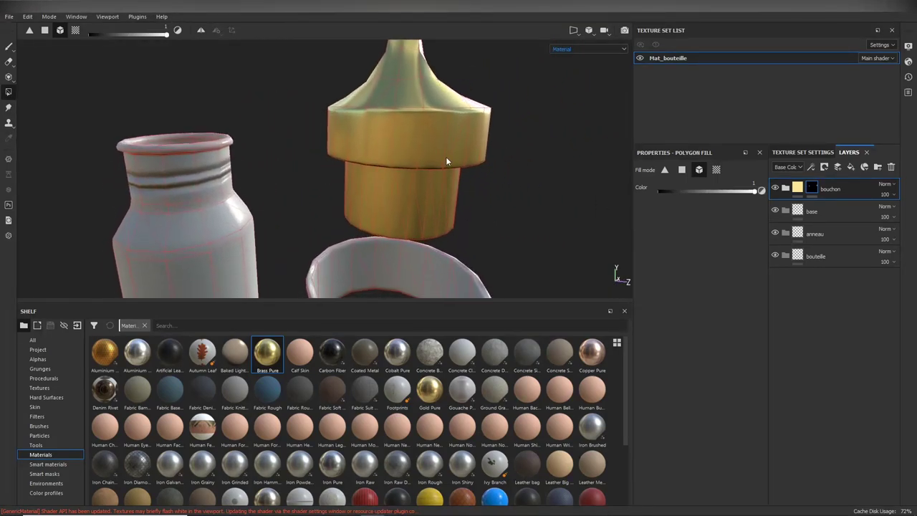
Step: Return to UV-chunk fill and show the whole bottle in the 3D/UV split view
left_click(717, 171)
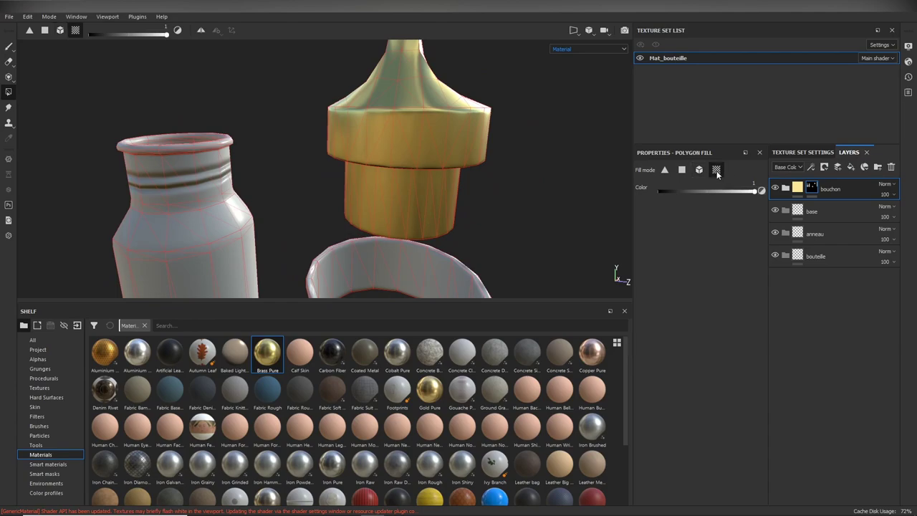
right_click_drag(501, 204, 190, 207, "alt")
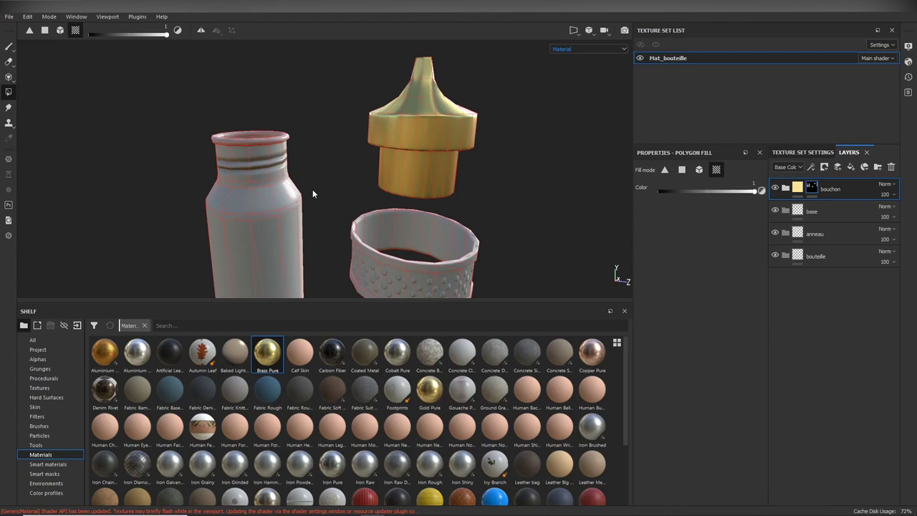
key("F2")
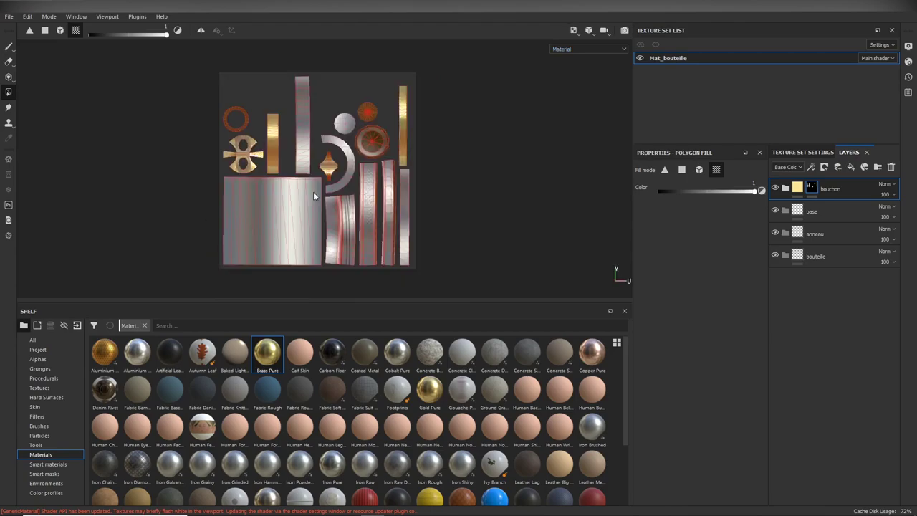
key("F2")
key("F1")
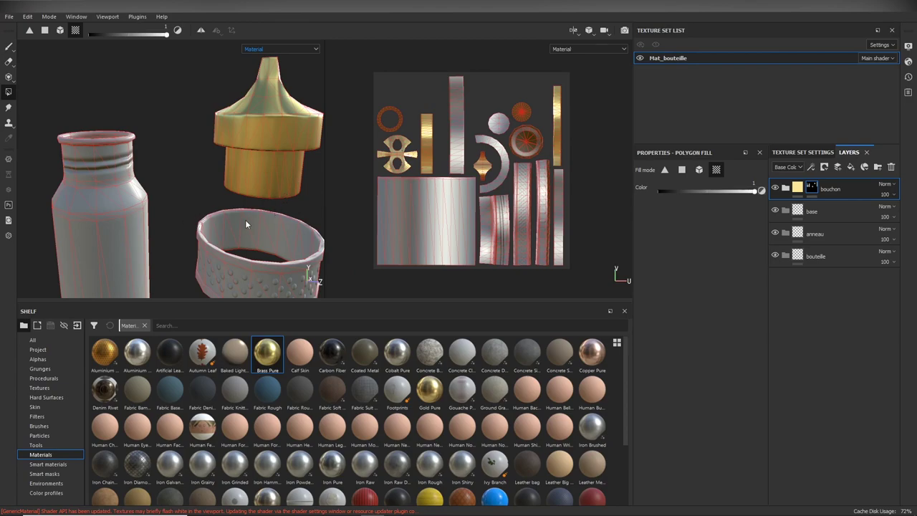
Step: Add the cap's circular end face to the brass fill on the bouchon mask
mouse_move(163, 230)
left_mouse_down("alt")
mouse_move(228, 152)
mouse_move(225, 107)
mouse_move(240, 204)
mouse_move(241, 86)
left_mouse_up("alt")
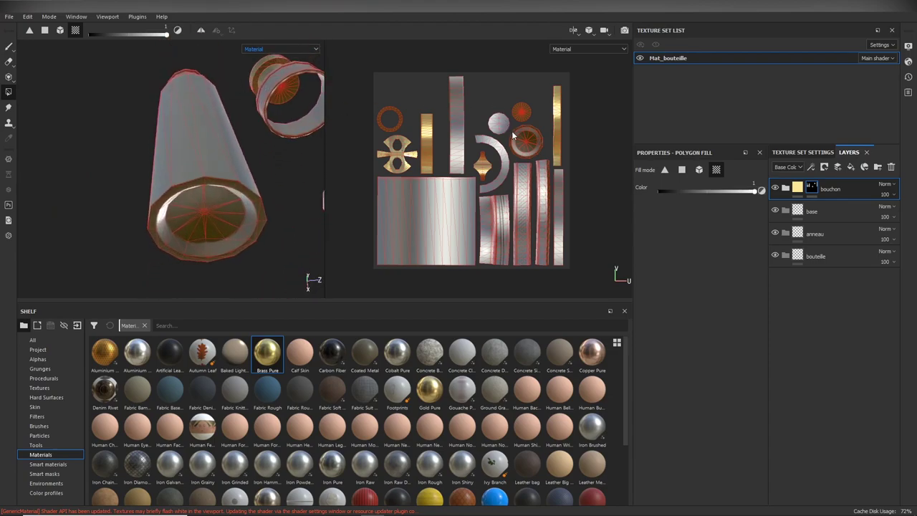
left_click(220, 218)
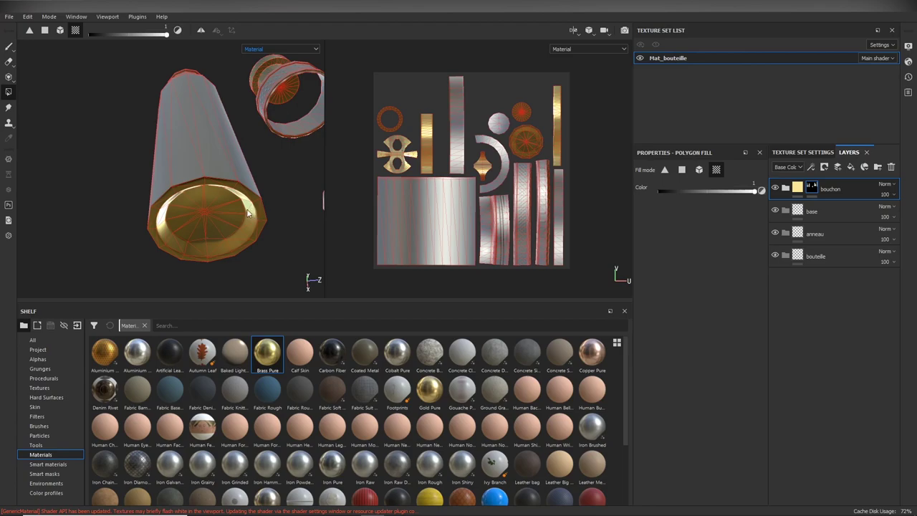
mouse_move(240, 205)
left_mouse_down("alt")
mouse_move(245, 221)
mouse_move(175, 208)
left_mouse_up("alt")
right_click_drag(175, 208, 199, 206, "alt")
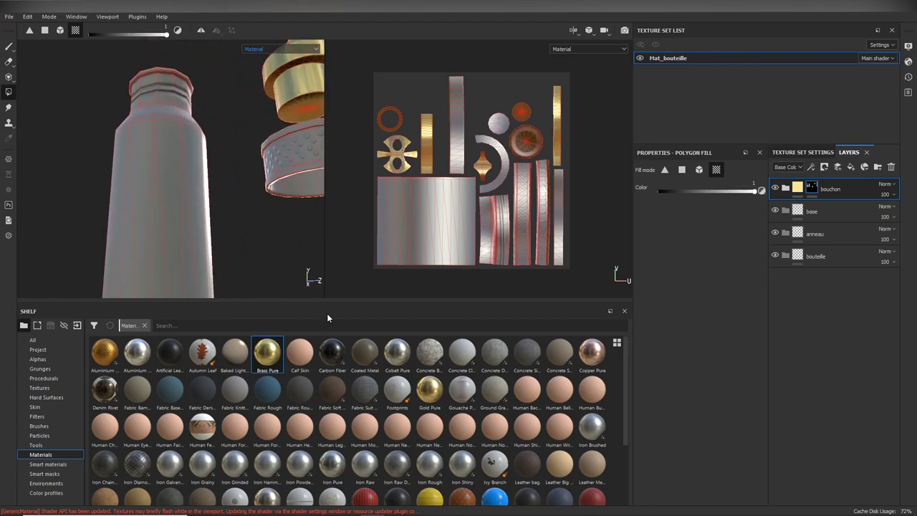
Step: Enlarge the viewports, then try brass fills on the body, neck and tall UV strip, undoing each
left_click_drag(335, 302, 333, 439)
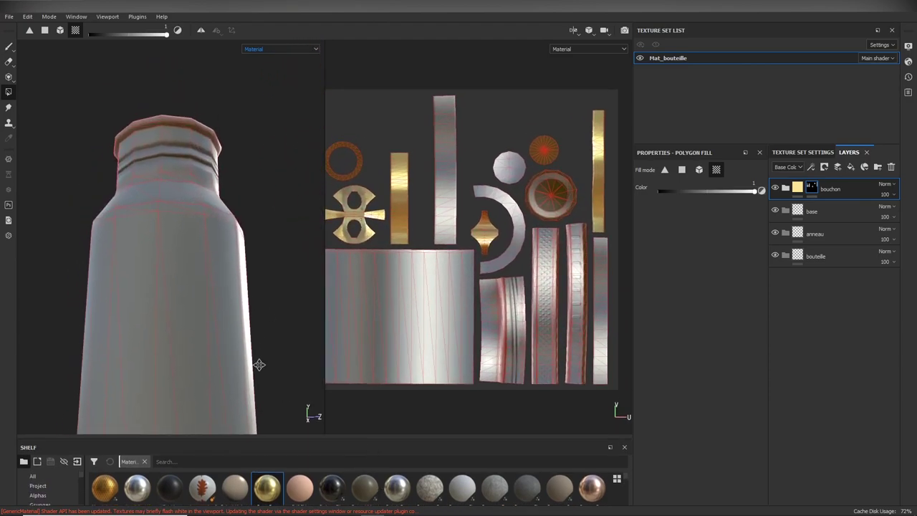
left_click(207, 278)
scroll(196, 216, "down", 2)
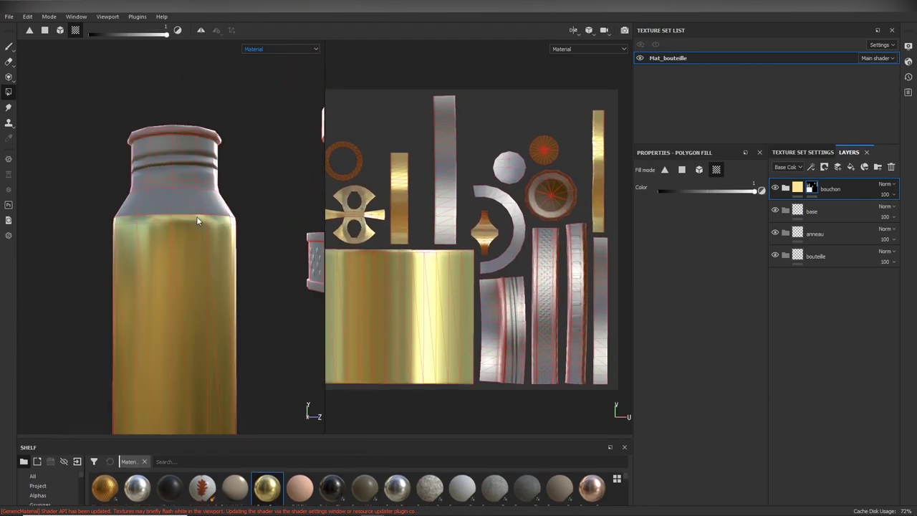
key("ctrl+z")
left_click(200, 156)
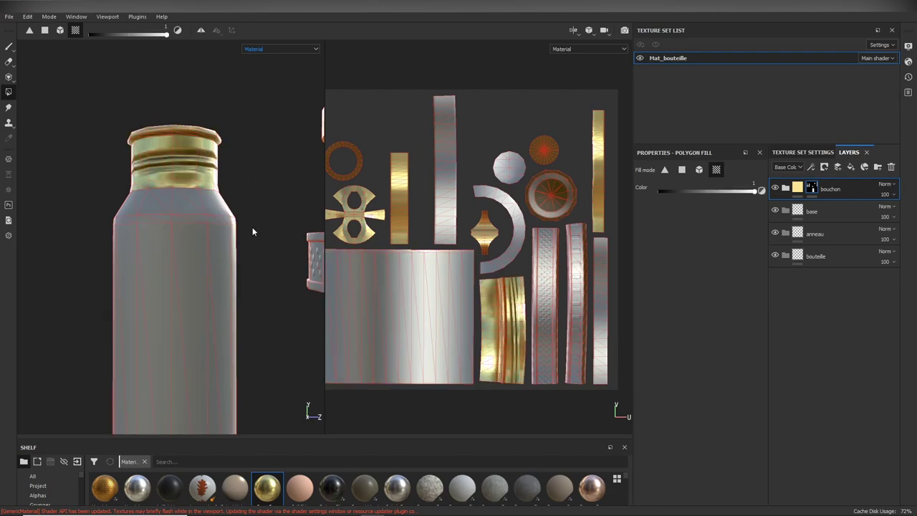
key("ctrl+z")
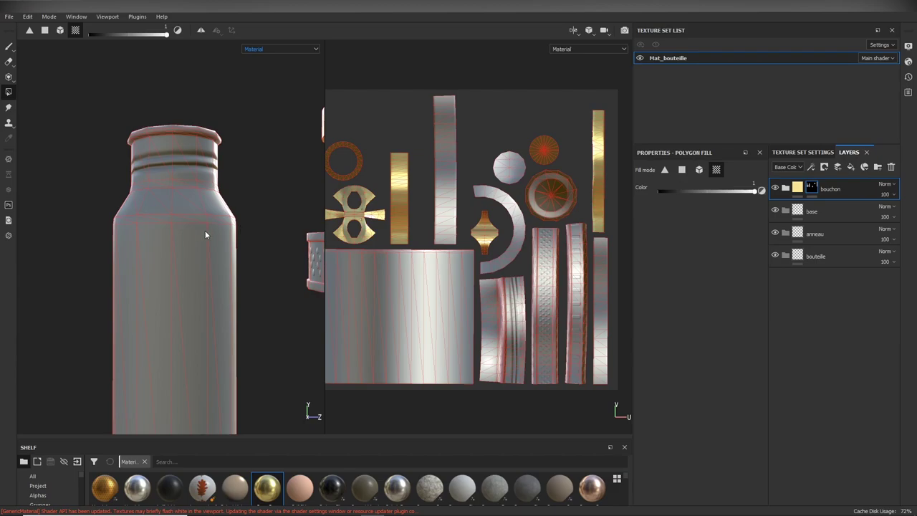
left_click(441, 172)
scroll(210, 283, "down", 3)
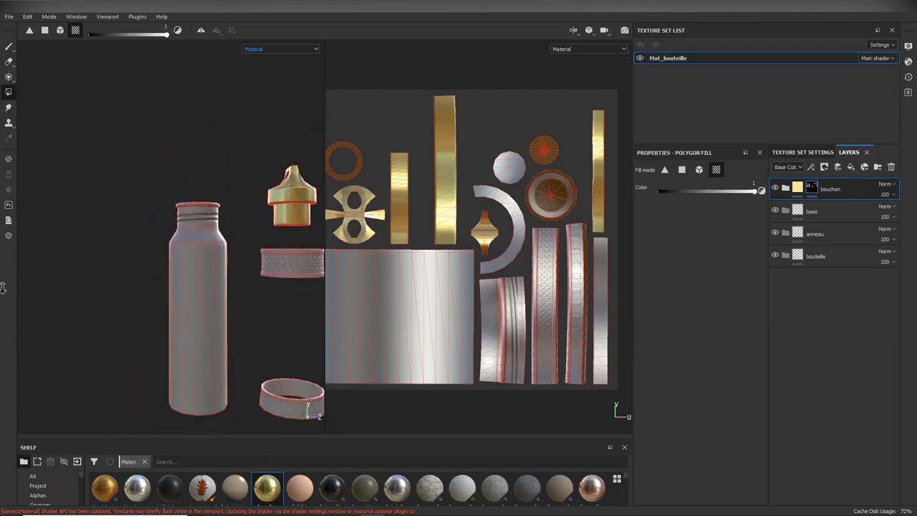
left_click_drag(221, 301, 225, 316, "alt")
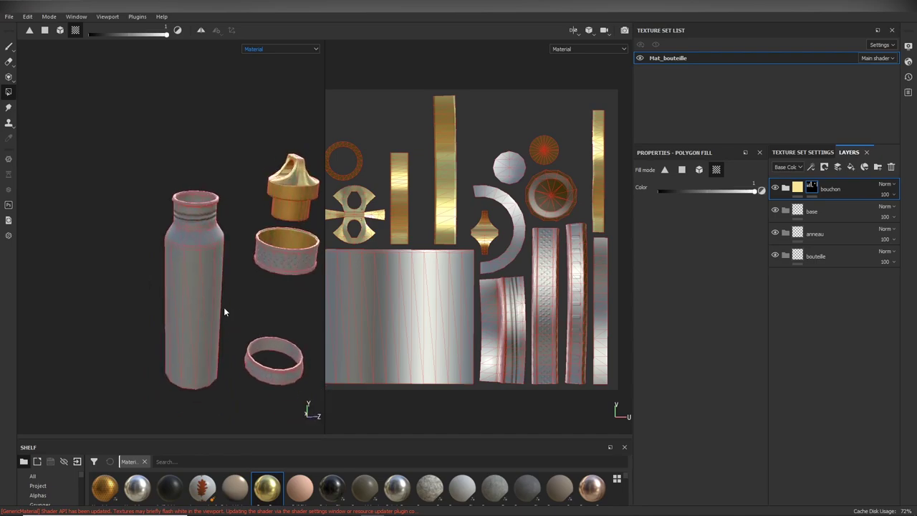
key("ctrl+z")
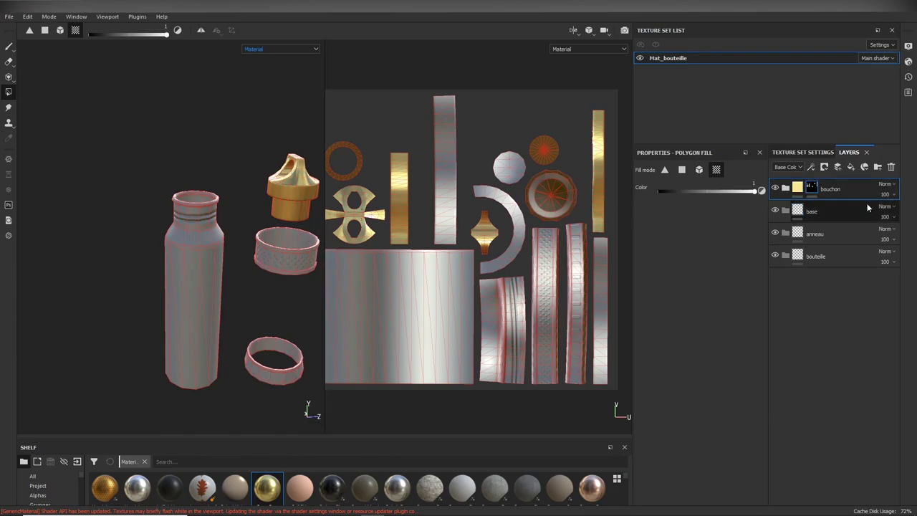
Step: In 3D-only view, add black masks to the base, anneau and bouteille folders
key("F2")
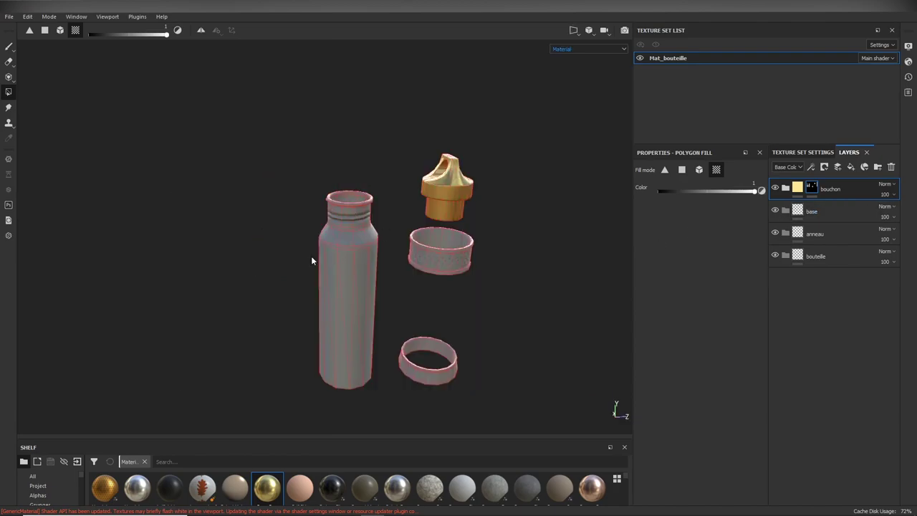
left_click(842, 211)
left_click(824, 167)
left_click(831, 196)
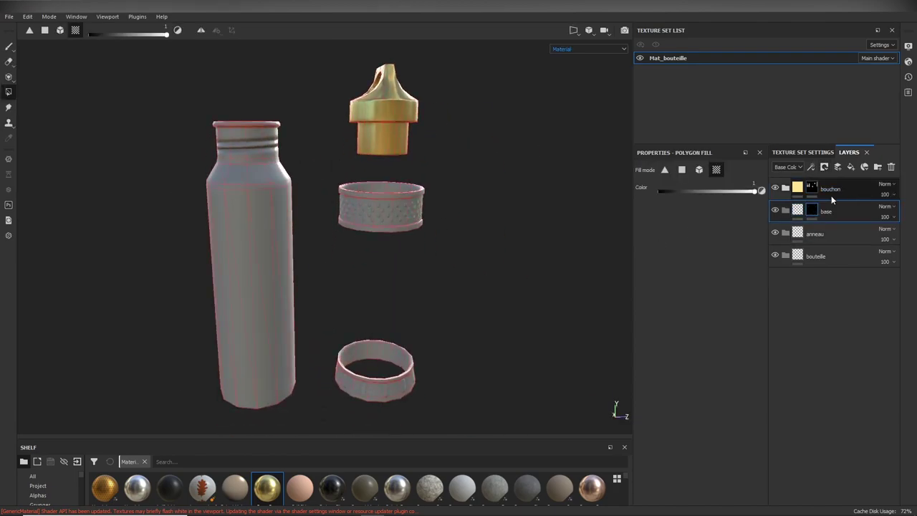
left_click(823, 234)
left_click(825, 168)
left_click(831, 196)
left_click(824, 256)
left_click(825, 169)
left_click(830, 195)
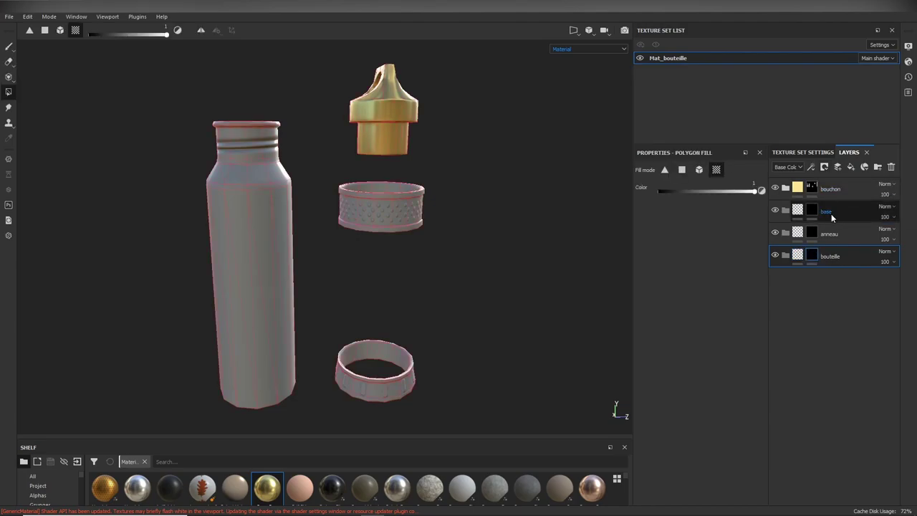
Step: Use whole-mesh polygon fill to put the bottom ring, middle ring and body into their masks
left_click(831, 215)
key("3")
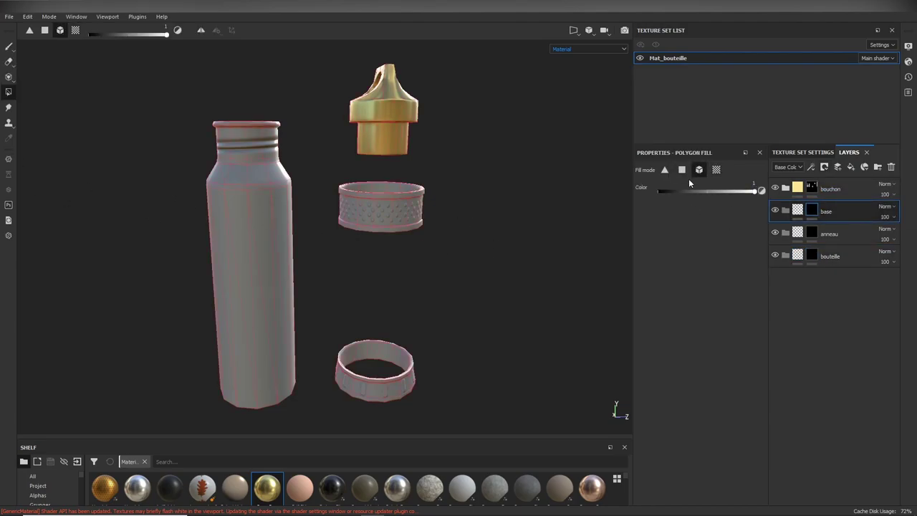
right_click(381, 384, "ctrl+alt")
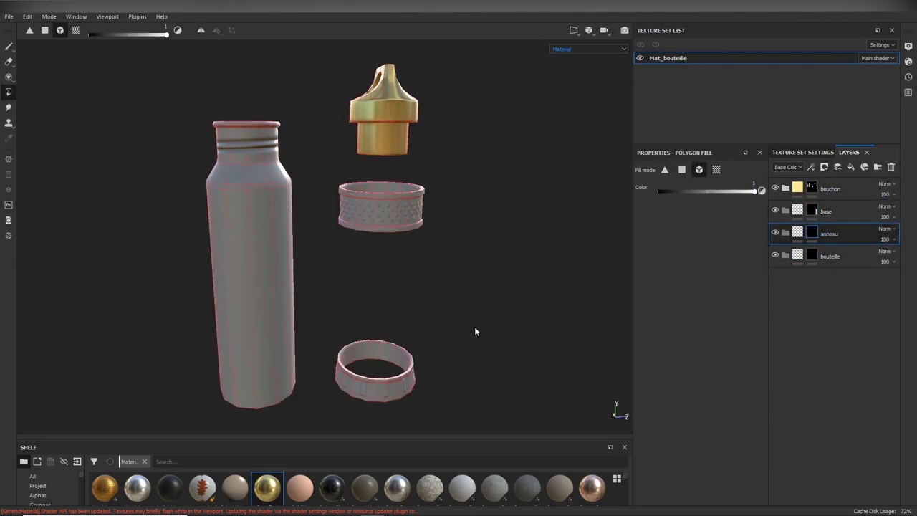
right_click(264, 281, "ctrl+alt")
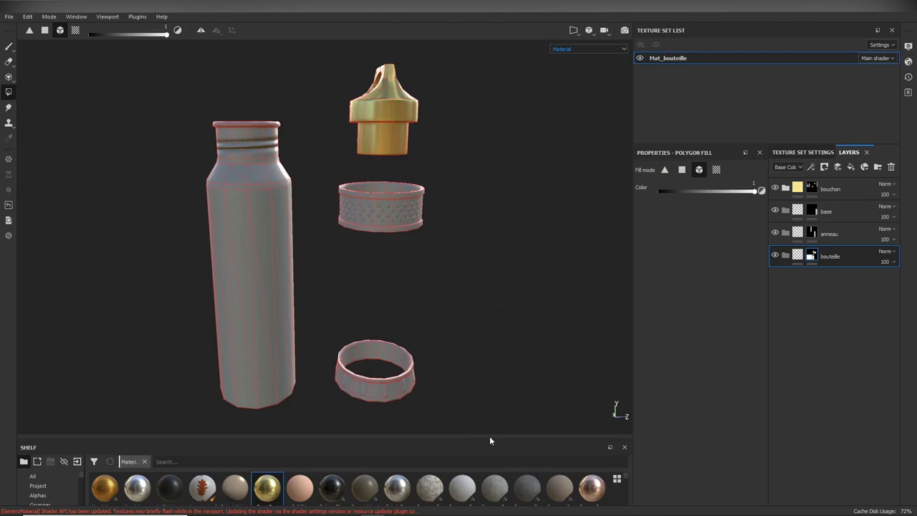
left_click_drag(490, 438, 494, 286)
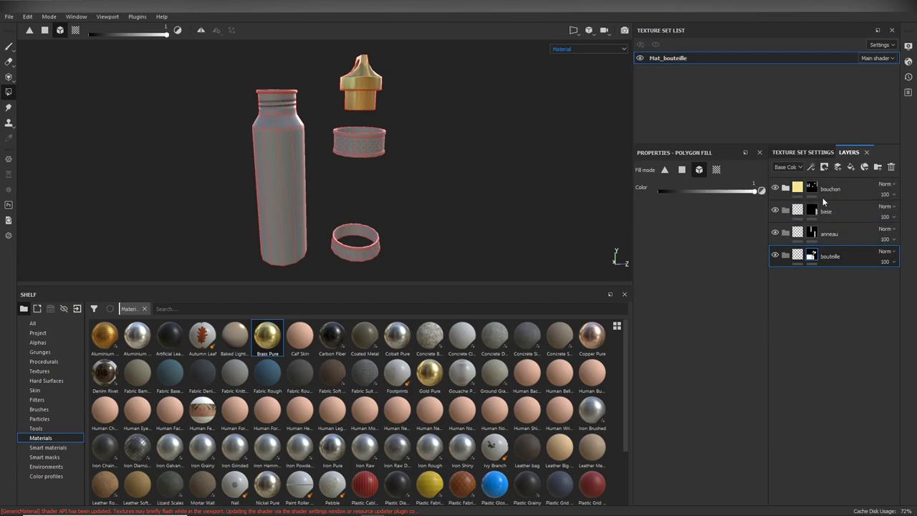
Step: Edit and confirm the bouteille folder's name
double_click(829, 257)
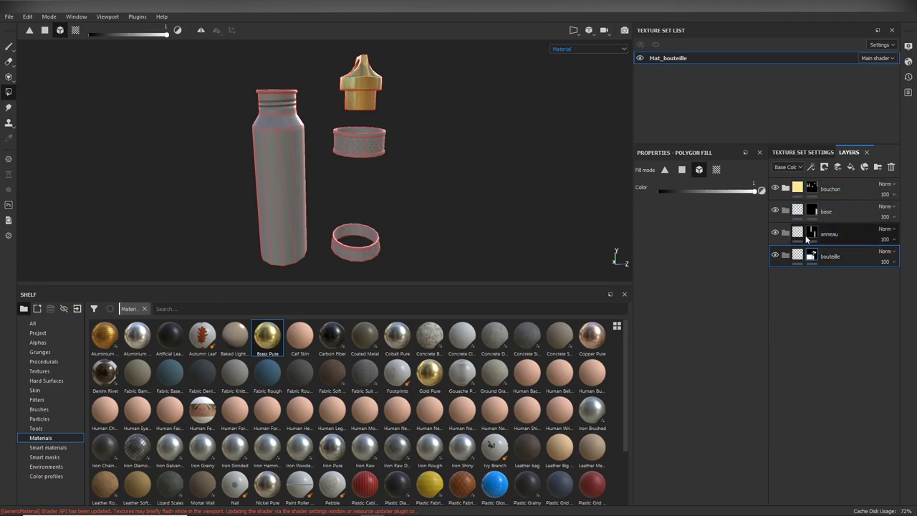
left_click(825, 256)
left_click(715, 271)
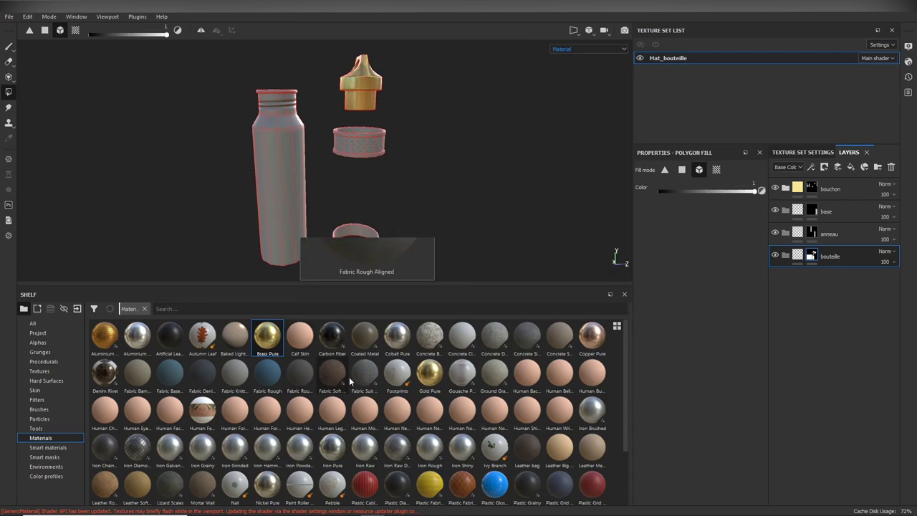
Step: Put Fabric Rough Aligned in the base folder and Human Neck Skin in the anneau folder
mouse_move(301, 379)
left_mouse_down()
mouse_move(847, 237)
mouse_move(861, 207)
left_mouse_up()
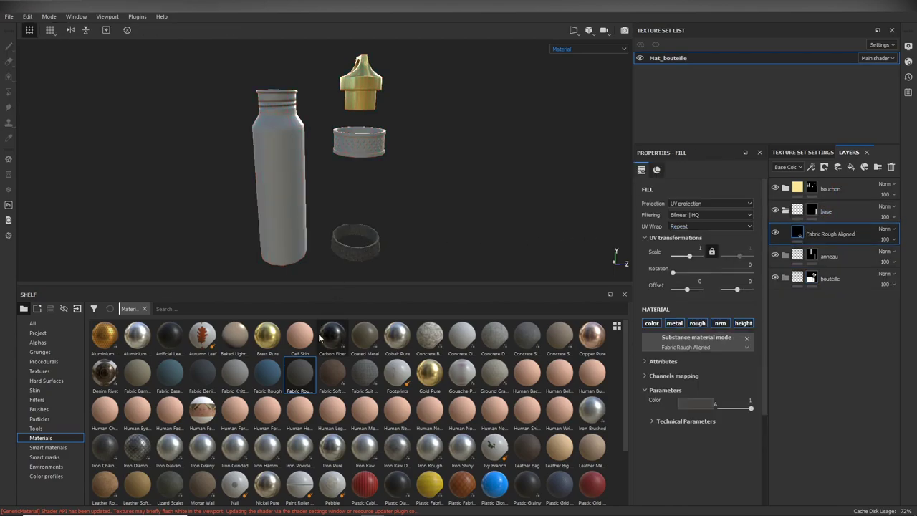
left_click_drag(408, 418, 857, 215)
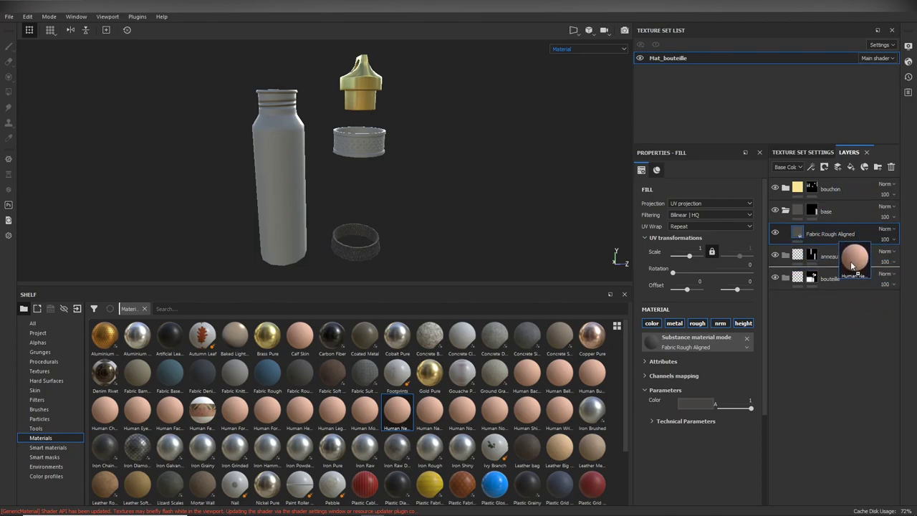
left_click_drag(857, 215, 849, 254)
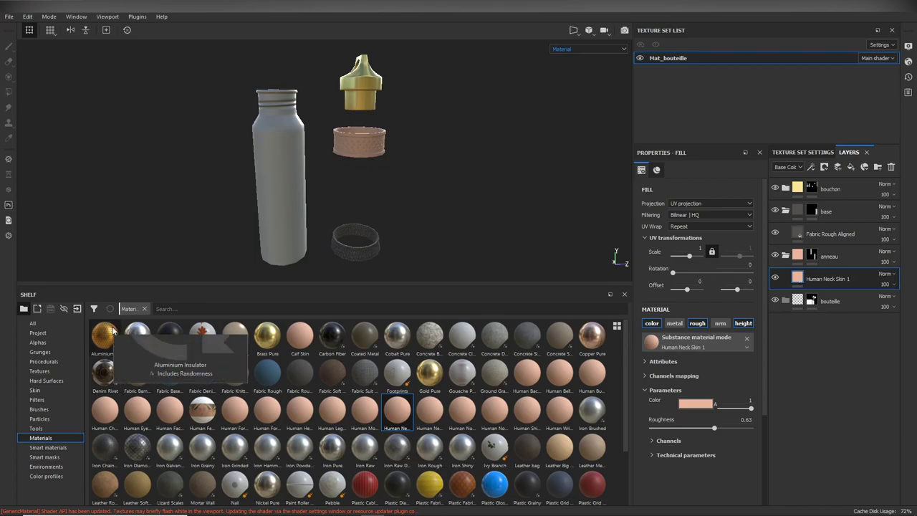
Step: Add Plastic Cables Braided as a new layer and review it on the bottle body
left_click(365, 486)
mouse_move(366, 486)
left_mouse_down()
mouse_move(818, 399)
mouse_move(843, 295)
left_mouse_up()
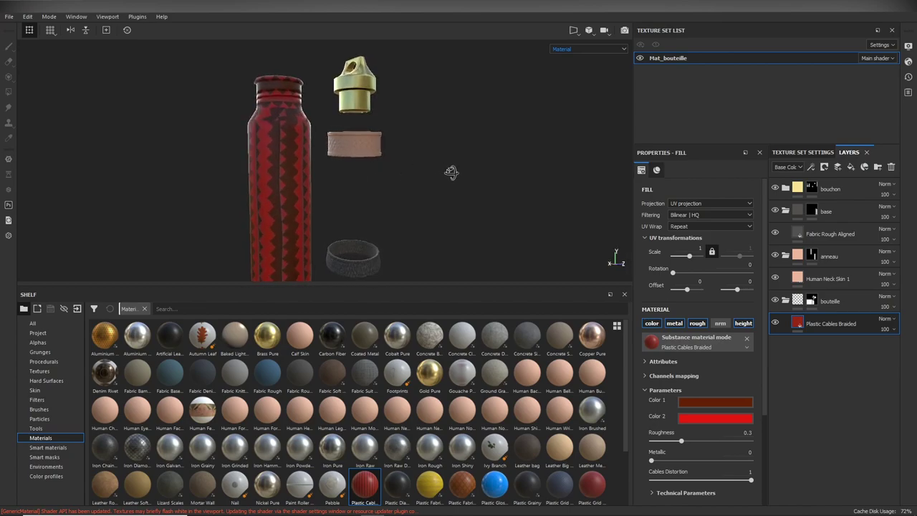
scroll(447, 188, "up", 2)
scroll(454, 180, "down", 2)
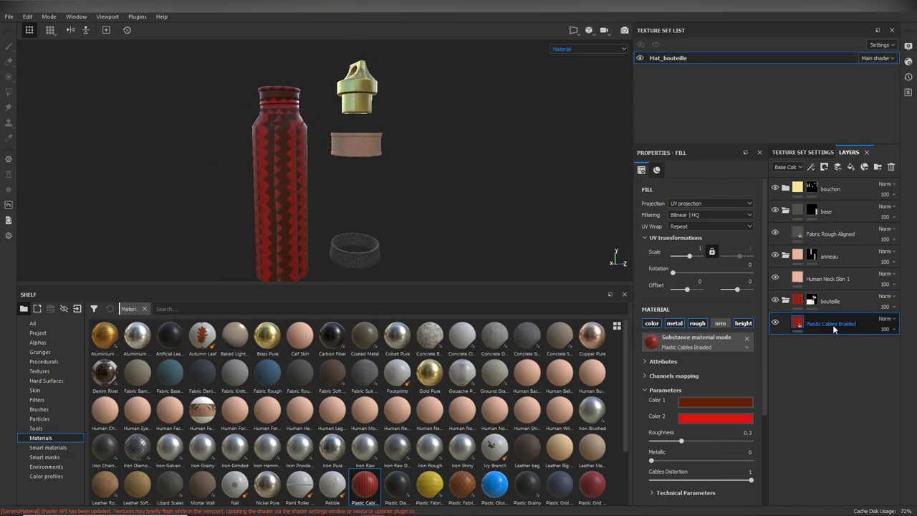
Step: Collapse the folders, delete the Plastic Cables Braided layer, and expand the anneau folder
left_click(785, 301)
left_click(785, 256)
left_click(785, 212)
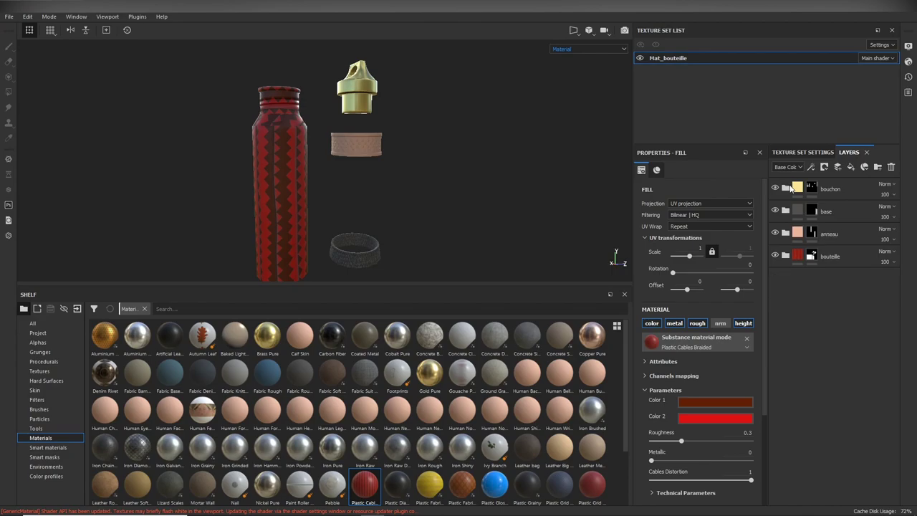
left_click(785, 255)
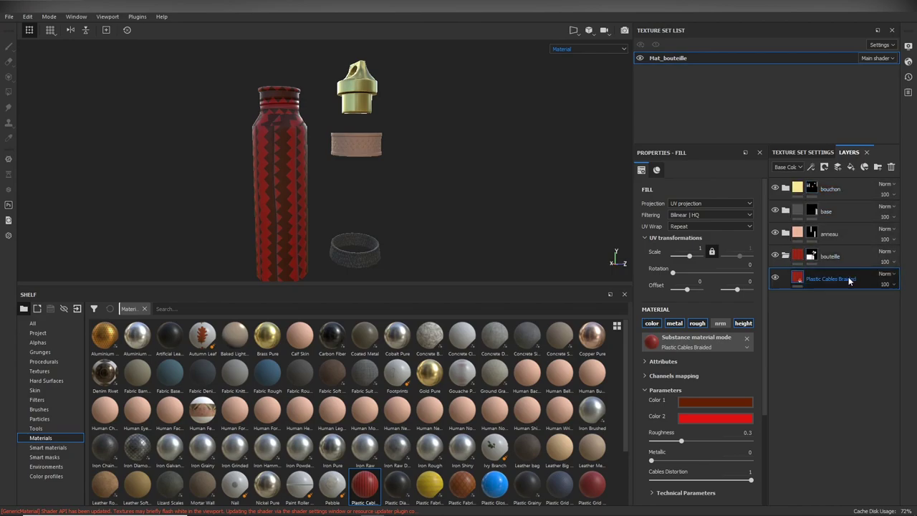
key("Delete")
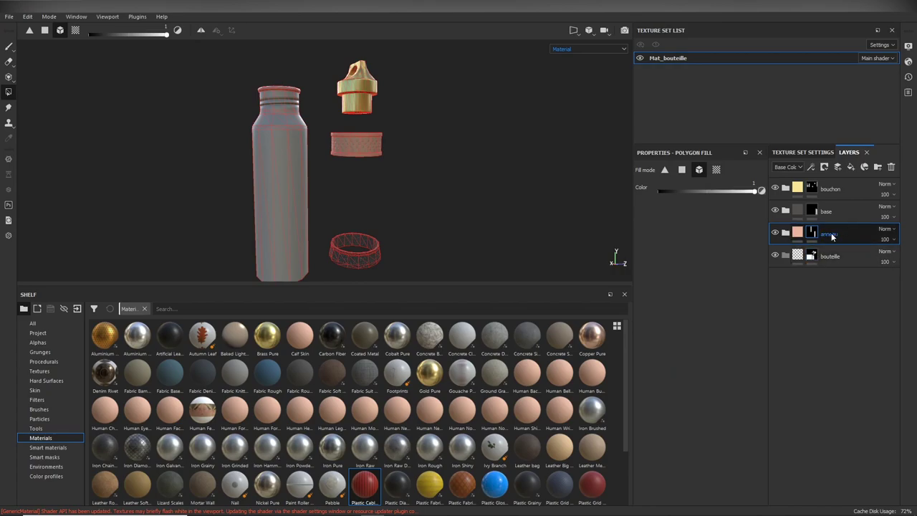
left_click(785, 233)
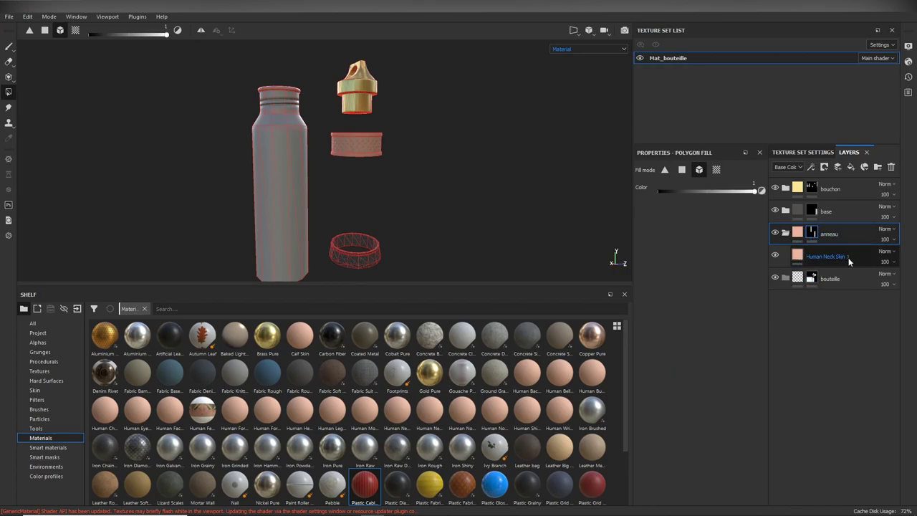